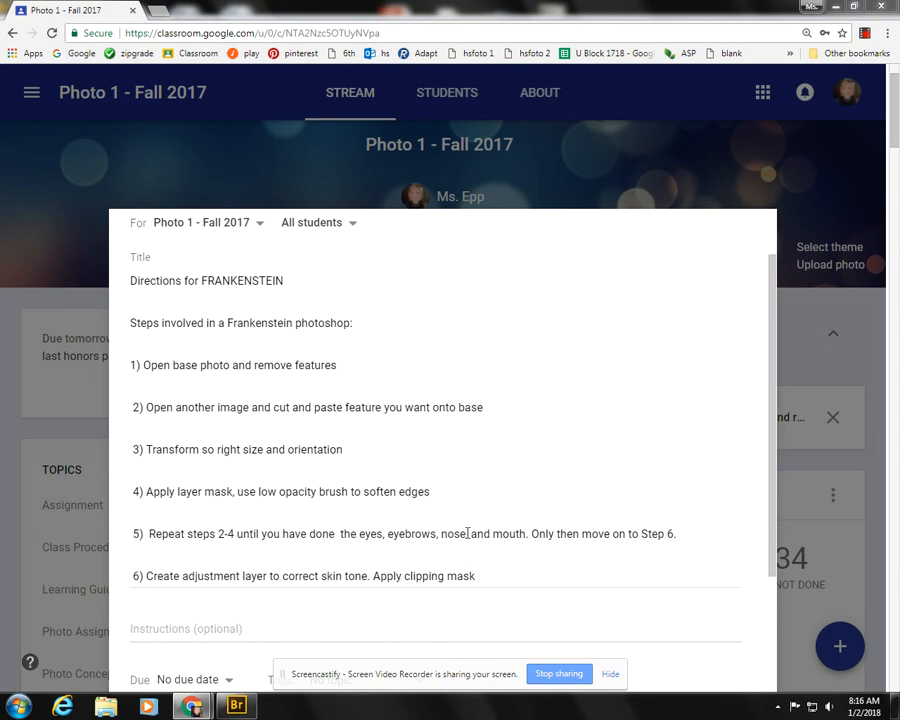
# - Switch to Adobe Bridge and look through the portraits in the B Block FRANKENSTEIN folder
pyautogui.moveTo(248, 712)
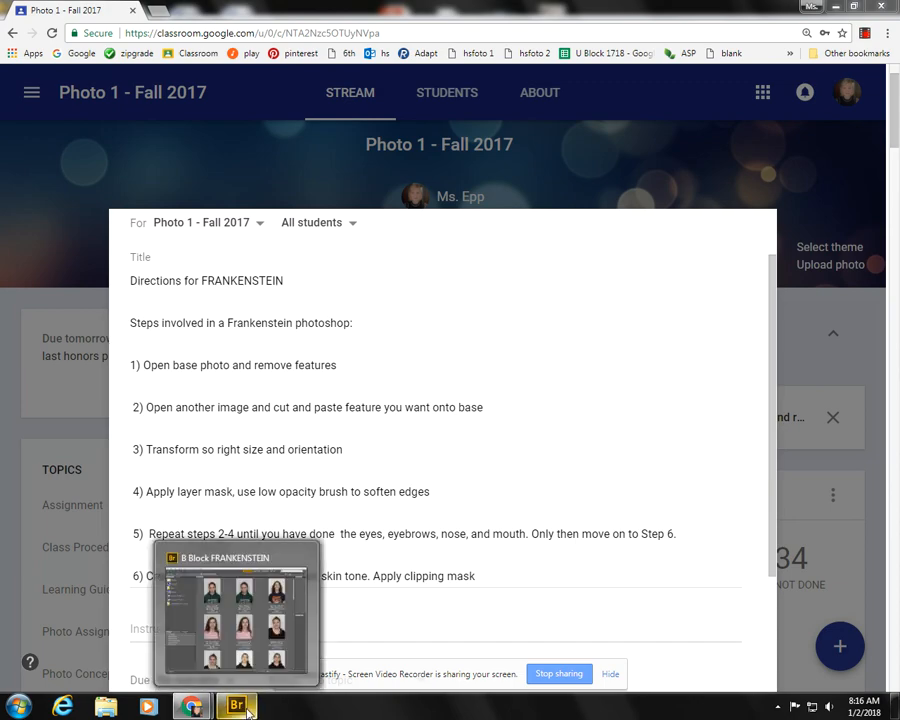
pyautogui.click(248, 712)
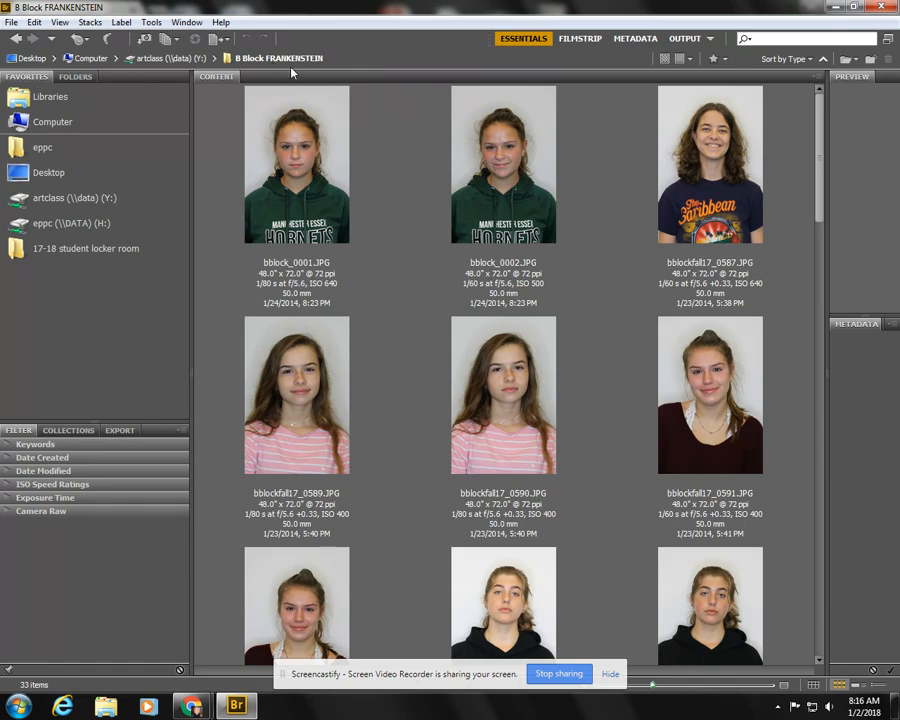
pyautogui.scroll(-10, 593, 620)
pyautogui.scroll(-8, 593, 620)
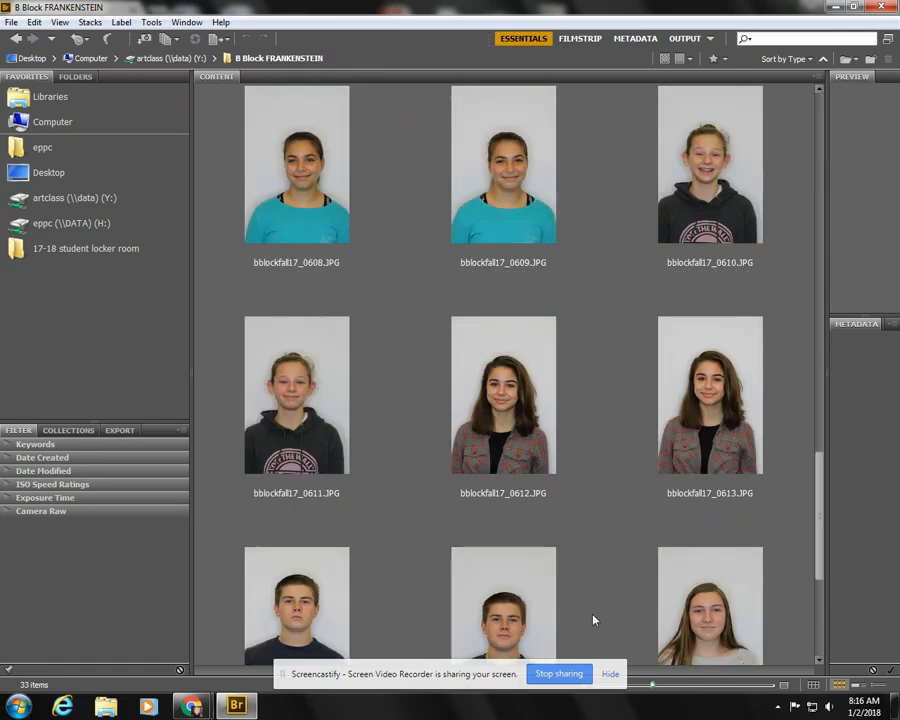
pyautogui.scroll(18, 593, 620)
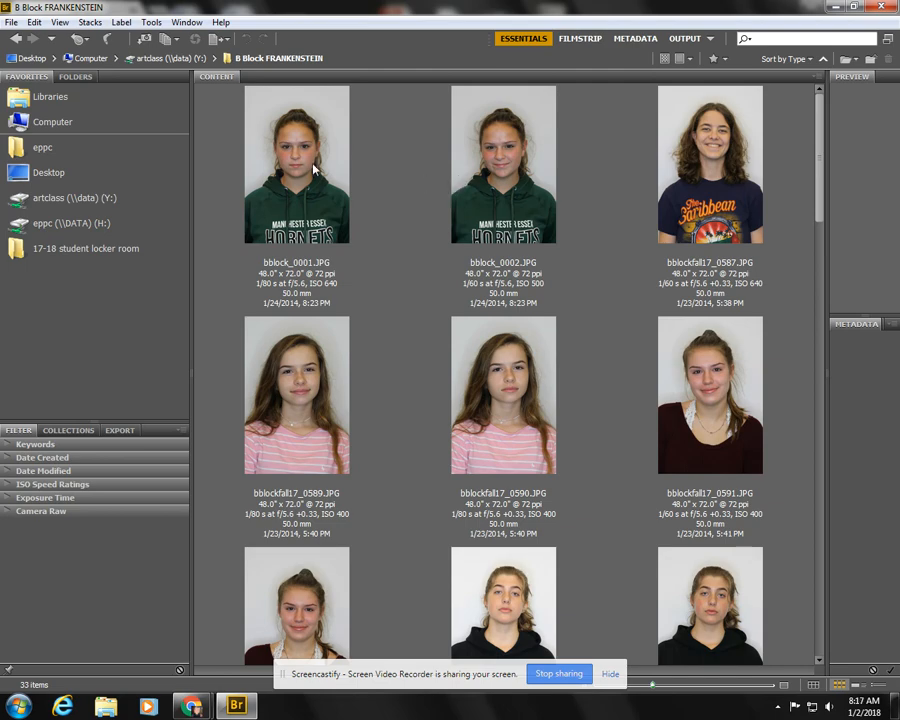
# - Select bblock_0001.JPG plus bblockfall17_0590, 0596, 0602 and 0614, and open all five portraits together in Photoshop
pyautogui.click(215, 117)
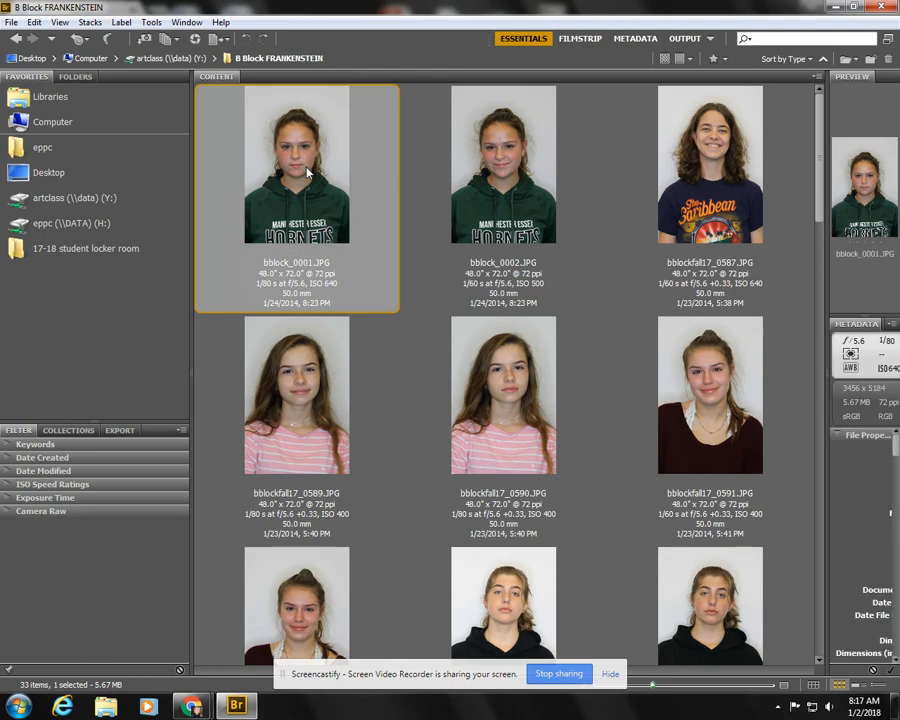
pyautogui.keyDown('ctrl'); pyautogui.click(530, 410); pyautogui.keyUp('ctrl')
pyautogui.scroll(-2, 530, 410)
pyautogui.scroll(-2, 530, 410)
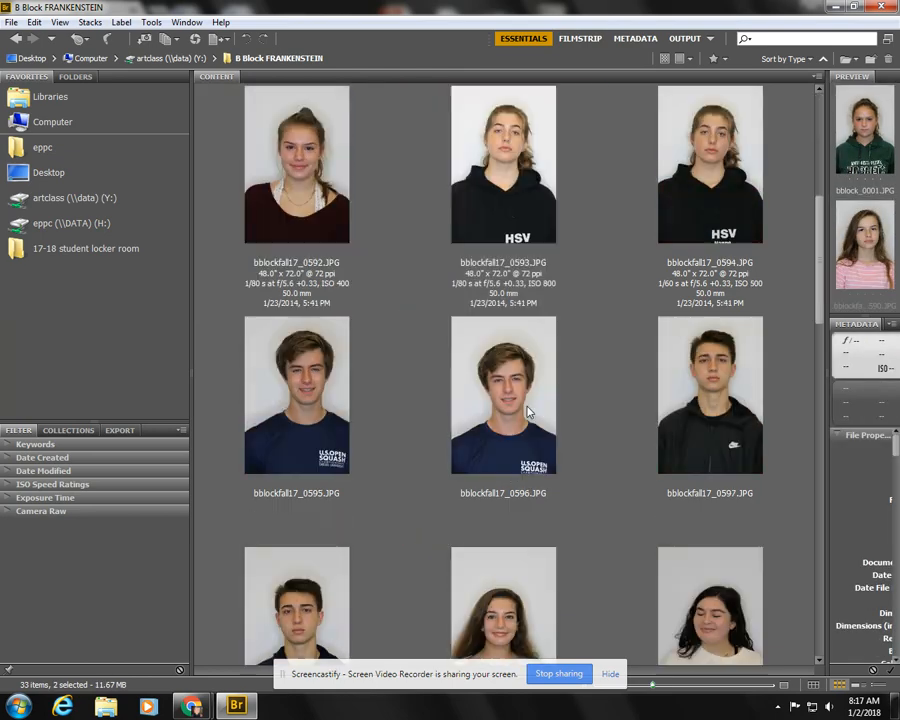
pyautogui.keyDown('ctrl'); pyautogui.click(529, 411); pyautogui.keyUp('ctrl')
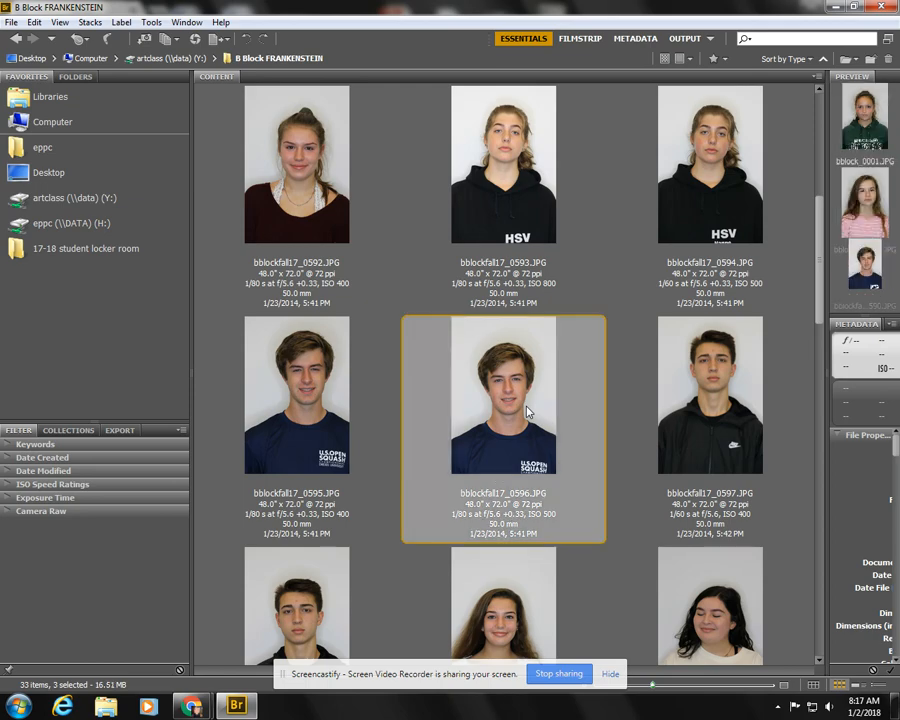
pyautogui.scroll(-2, 550, 415)
pyautogui.scroll(-2, 575, 419)
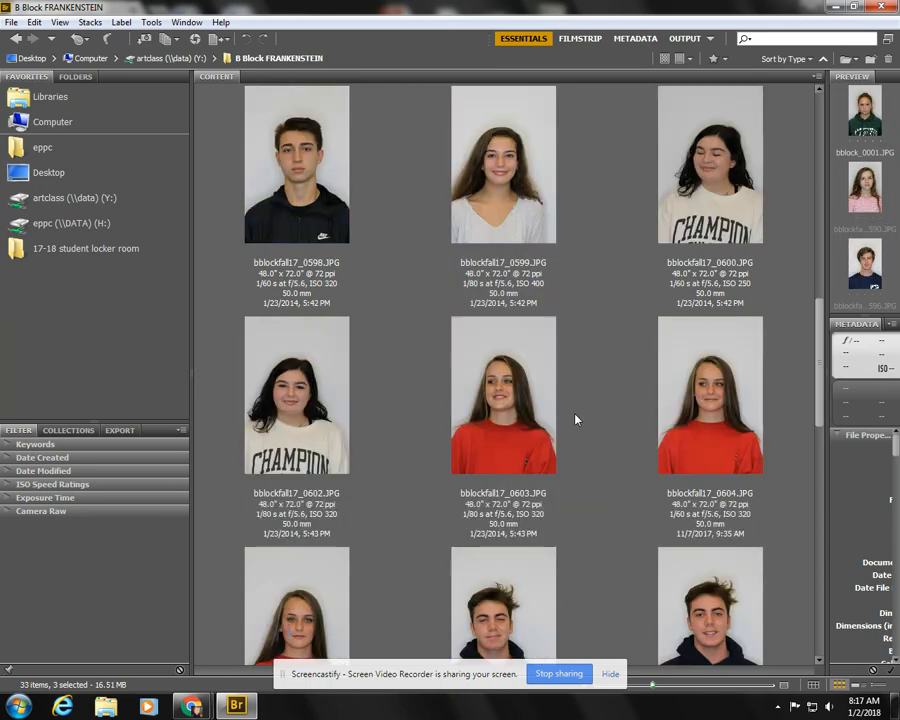
pyautogui.keyDown('ctrl'); pyautogui.click(337, 415); pyautogui.keyUp('ctrl')
pyautogui.scroll(-6, 420, 412)
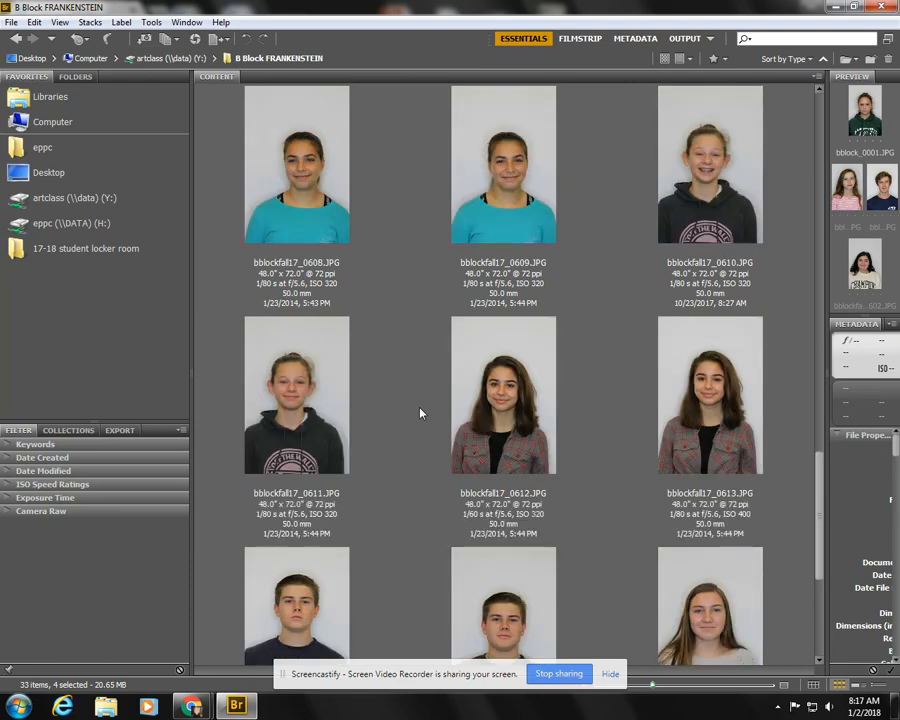
pyautogui.scroll(-2, 420, 413)
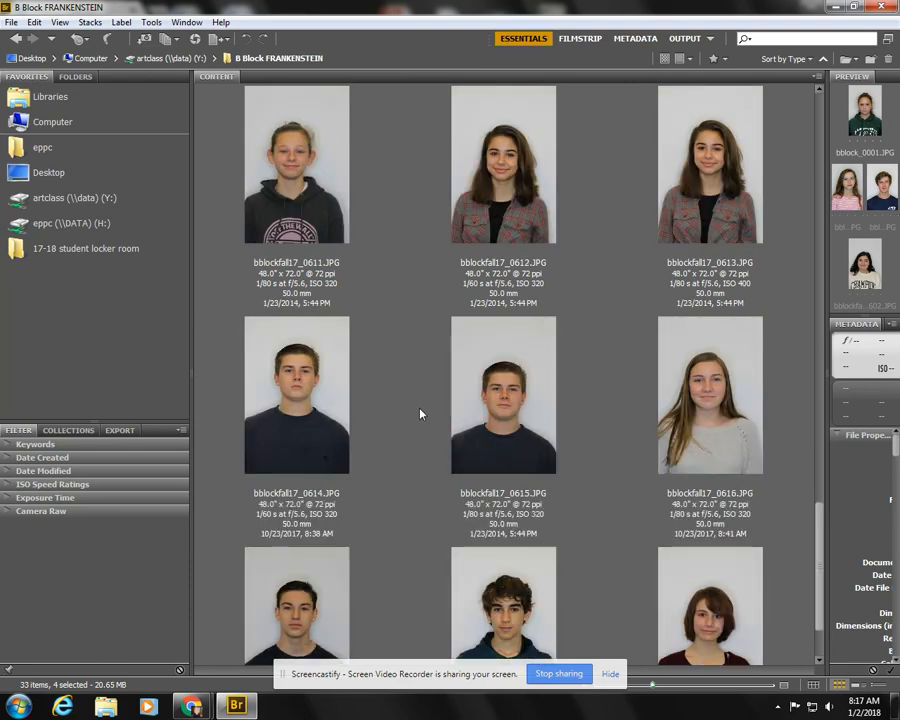
pyautogui.scroll(-1, 420, 413)
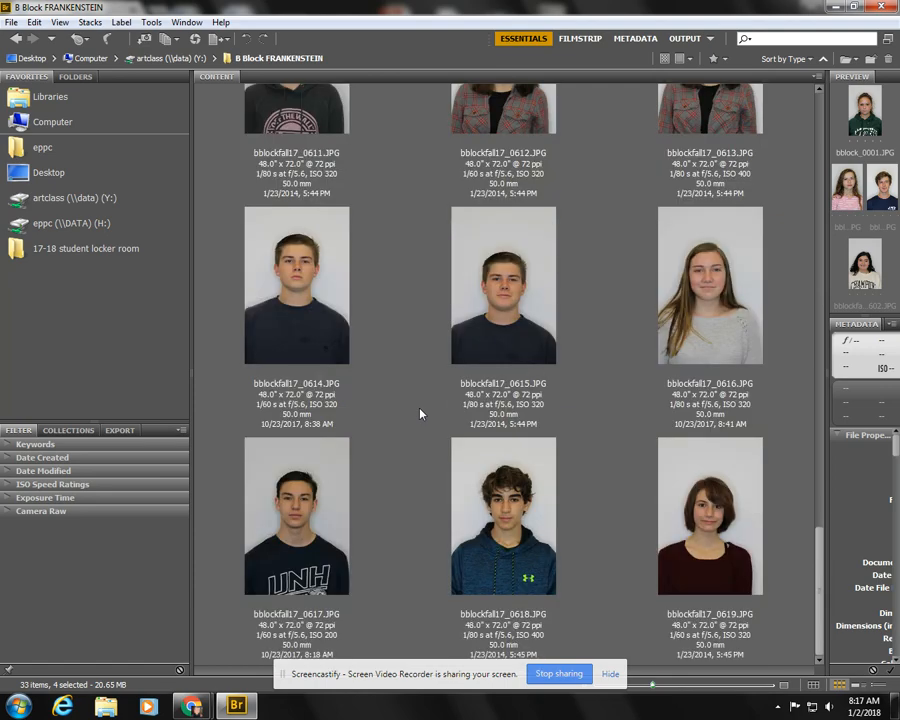
pyautogui.keyDown('ctrl'); pyautogui.click(307, 299); pyautogui.keyUp('ctrl')
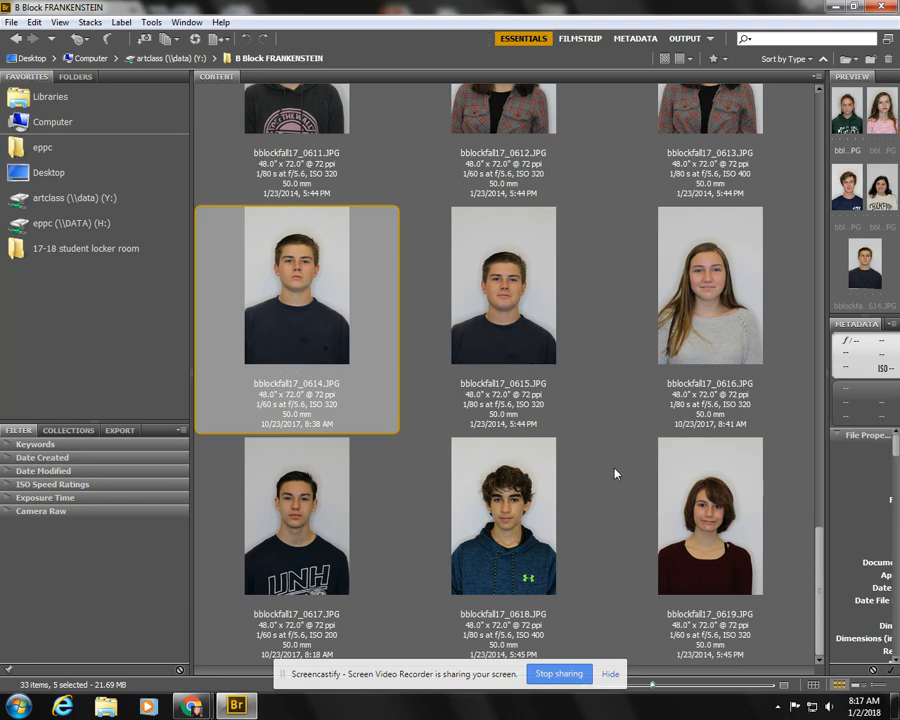
pyautogui.scroll(6, 613, 483)
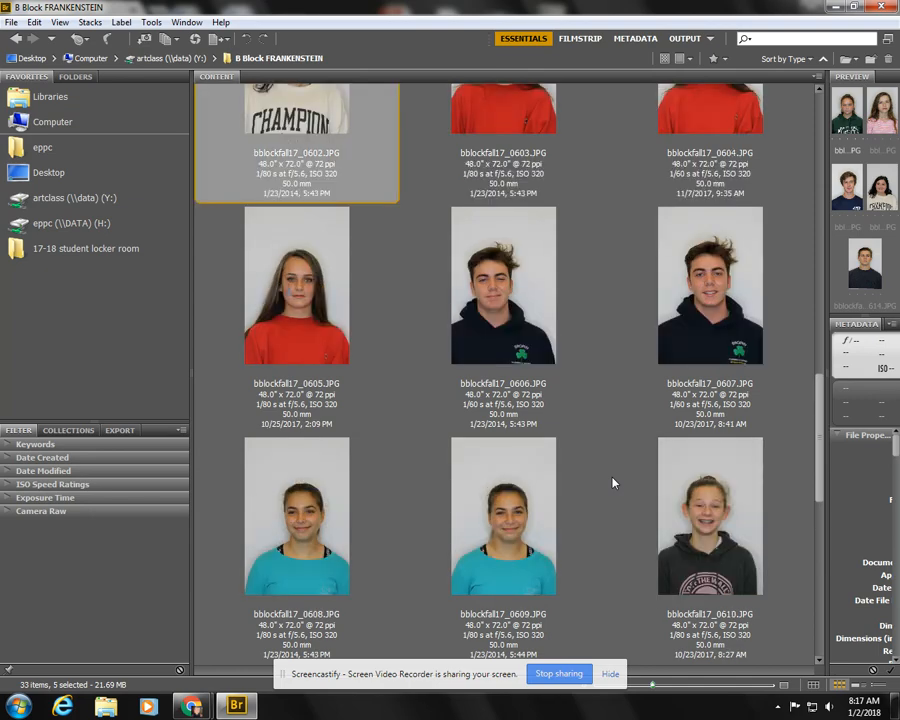
pyautogui.scroll(2, 613, 483)
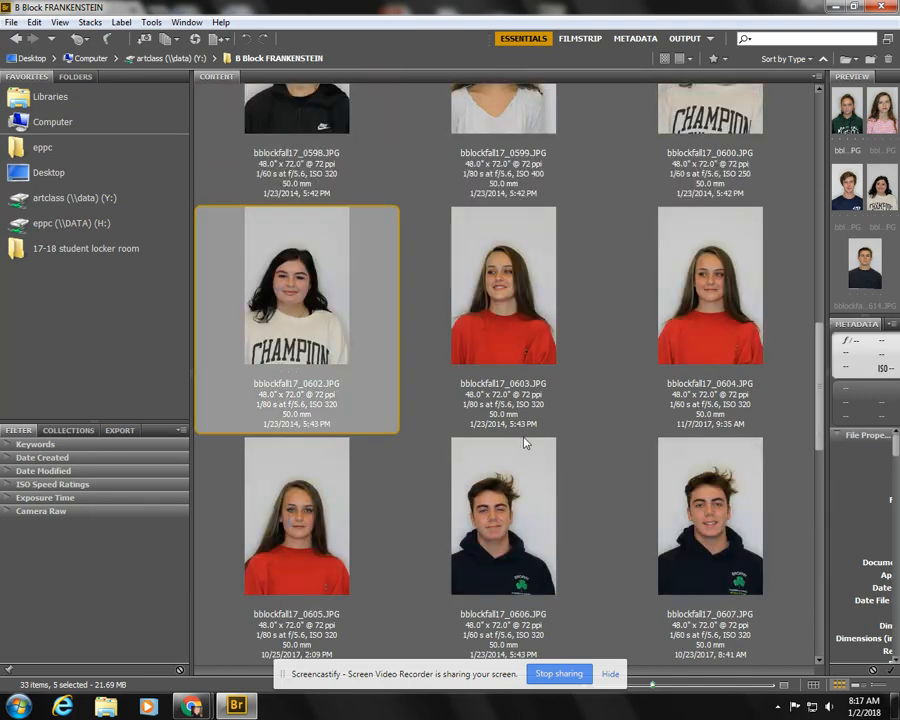
pyautogui.press('Return')
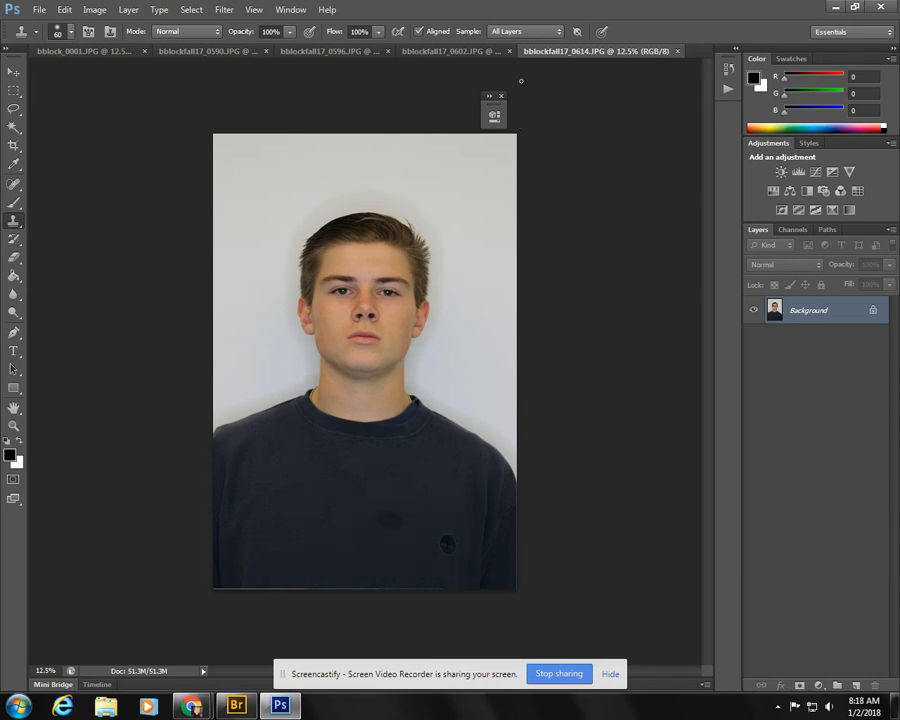
# - Look through the opened portraits one by one, then return to bblockfall17_0614.JPG as the base photo
pyautogui.click(462, 51)
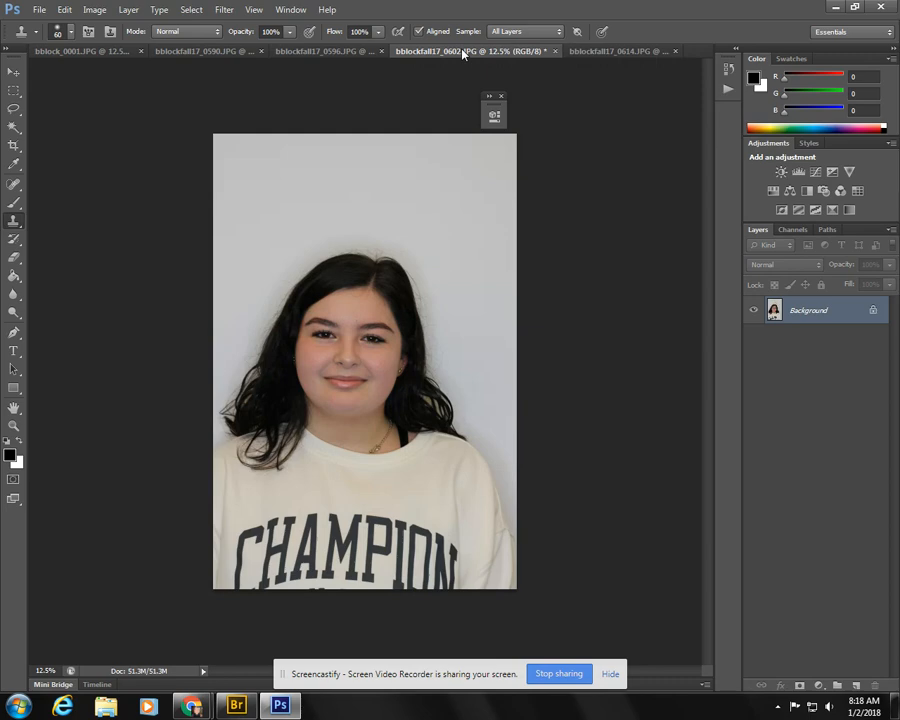
pyautogui.click(321, 51)
pyautogui.click(223, 52)
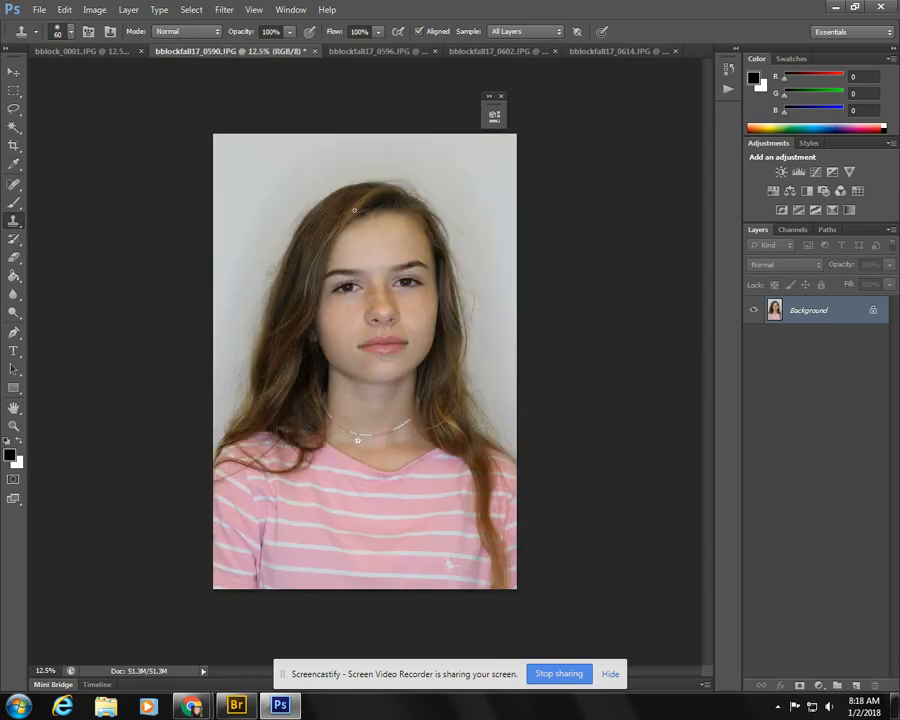
pyautogui.click(101, 53)
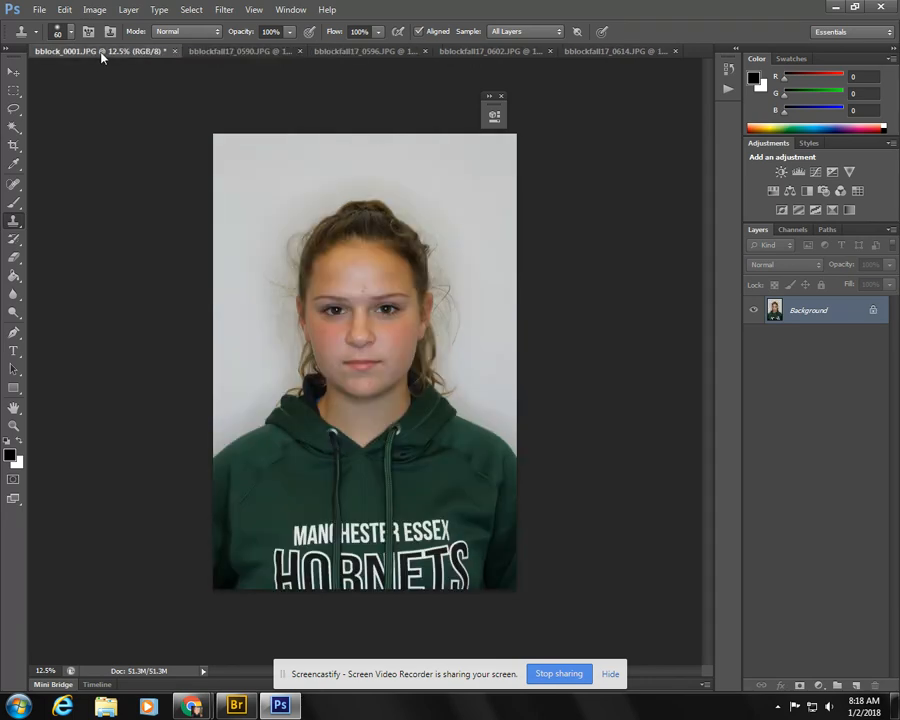
pyautogui.click(613, 55)
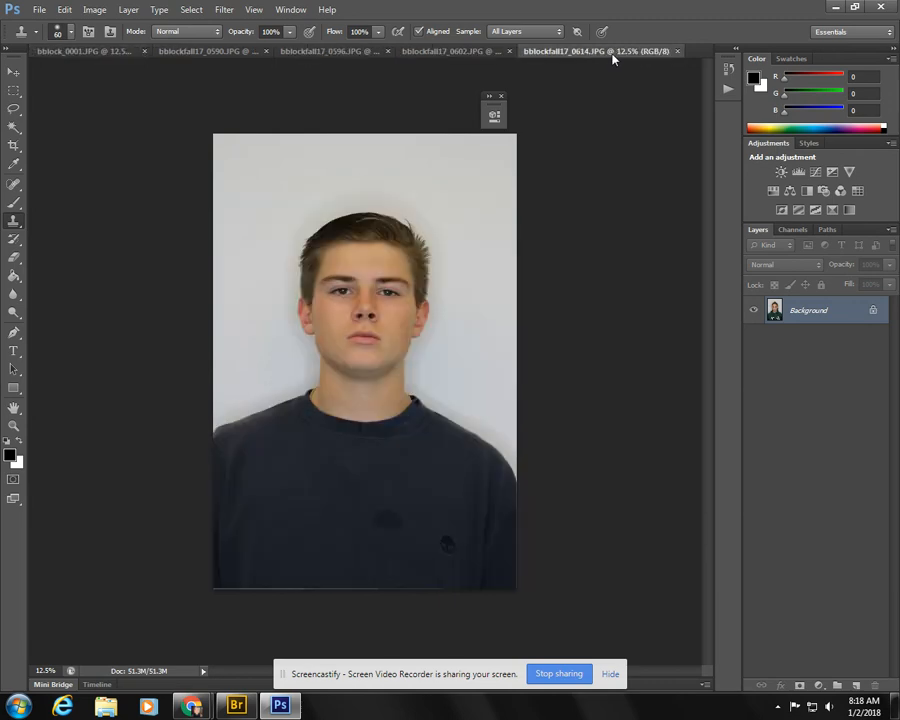
# - Remove the eyebrow on the left side of the base face by painting forehead skin over it with the Clone Stamp tool
pyautogui.click(14, 425)
pyautogui.click(344, 290)
pyautogui.click(344, 290)
pyautogui.click(345, 291)
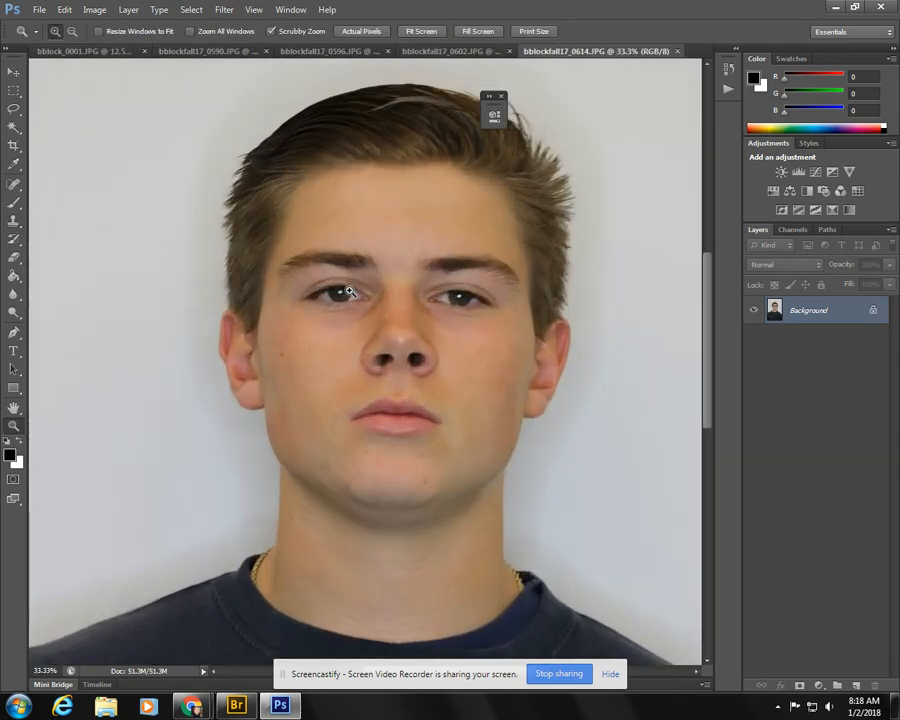
pyautogui.click(514, 369)
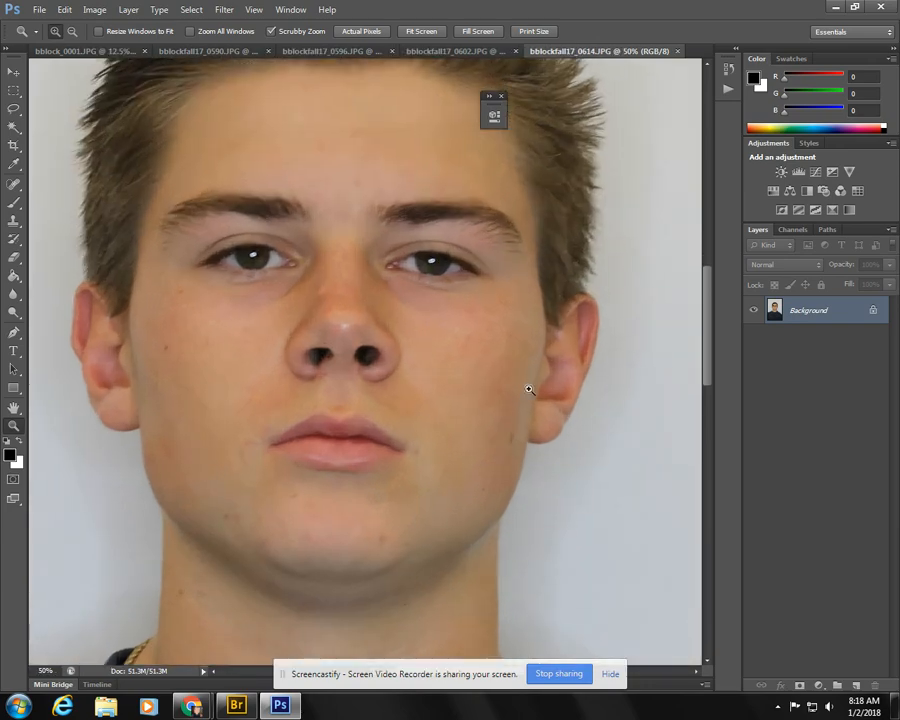
pyautogui.click(20, 187)
pyautogui.click(20, 187)
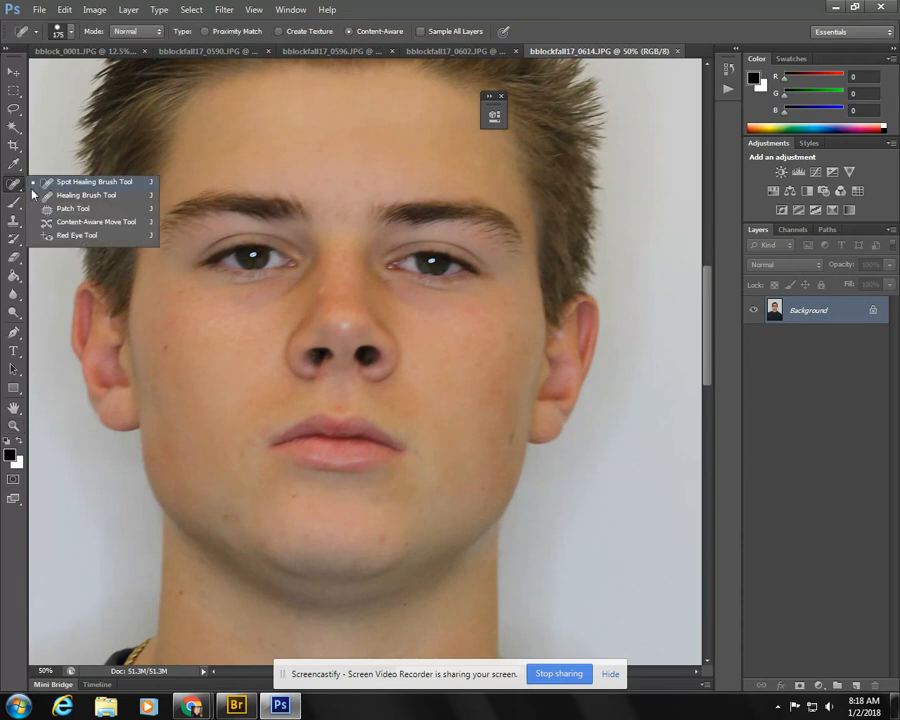
pyautogui.click(60, 210)
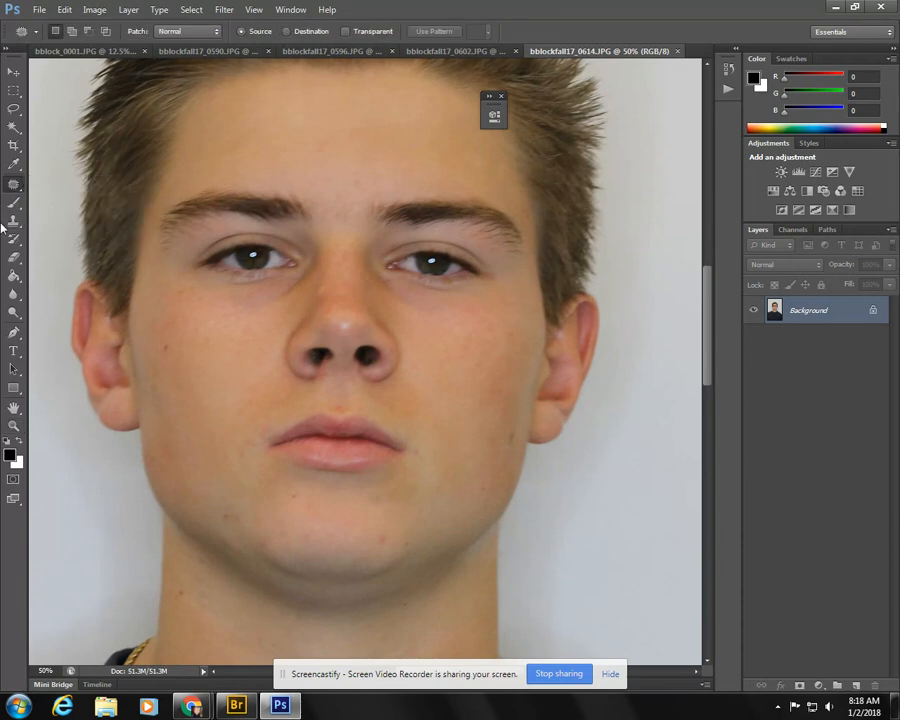
pyautogui.click(14, 220)
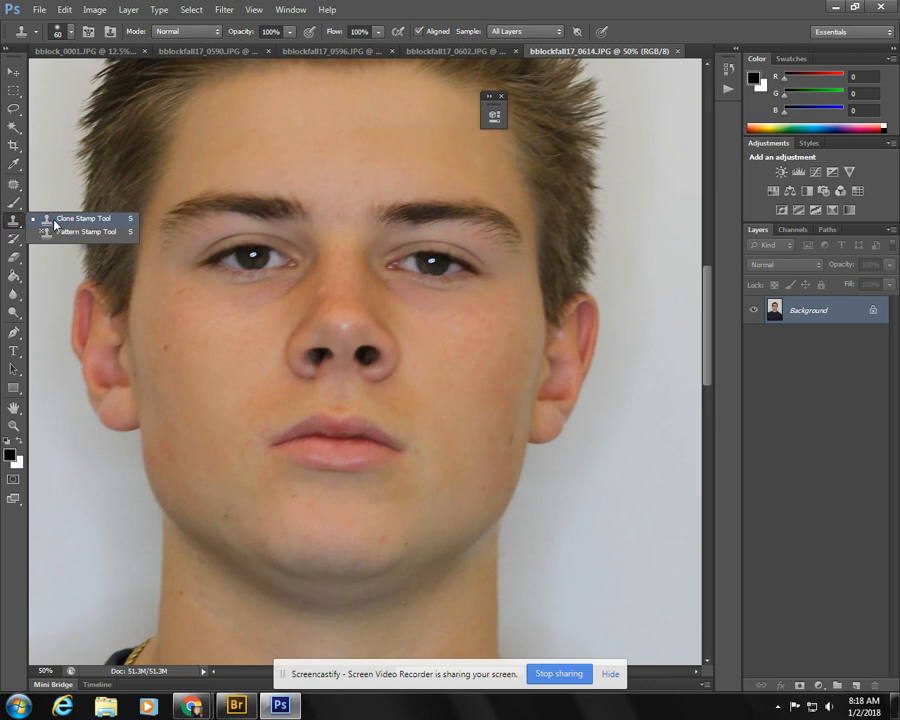
pyautogui.click(60, 219)
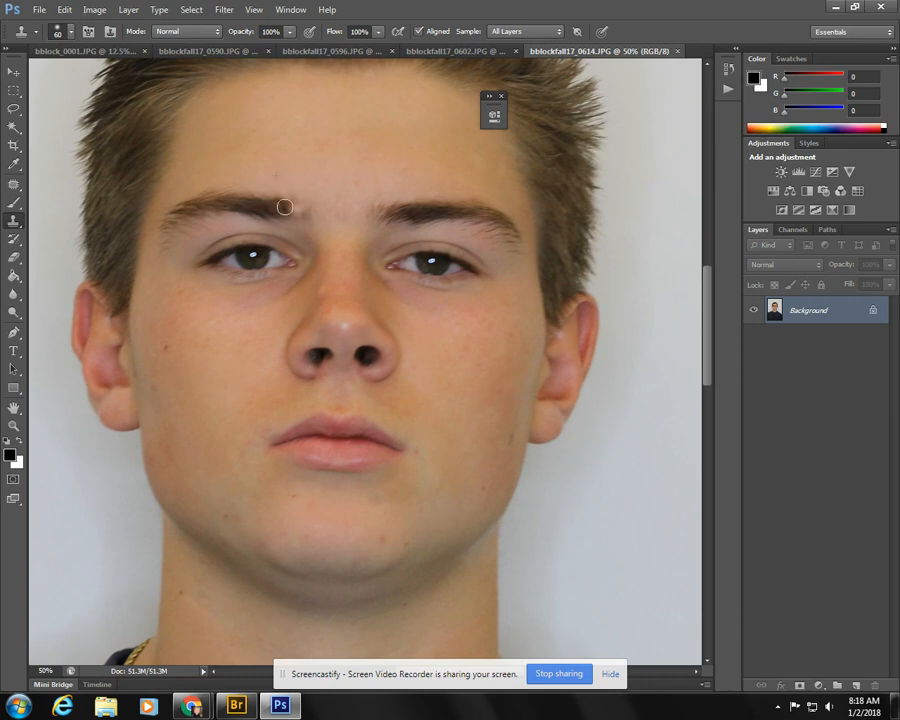
pyautogui.moveTo(287, 207); pyautogui.dragTo(267, 210)
pyautogui.moveTo(289, 205)
pyautogui.mouseDown()
pyautogui.moveTo(206, 201)
pyautogui.moveTo(299, 205)
pyautogui.moveTo(241, 192)
pyautogui.moveTo(184, 213)
pyautogui.mouseUp()
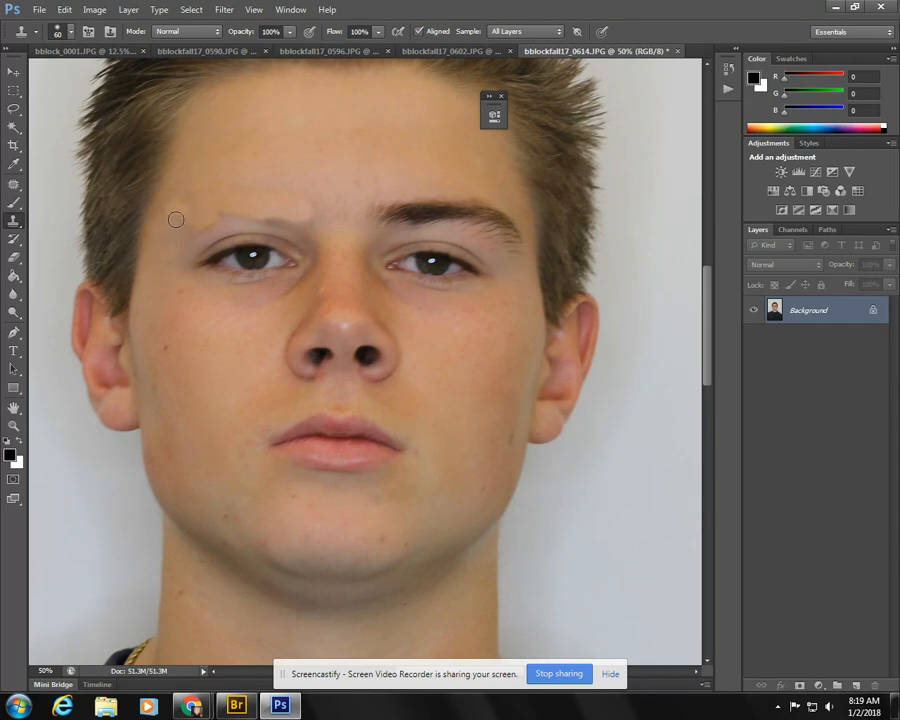
# - Cover the eye on the left side of the face with cloned skin
pyautogui.moveTo(205, 262)
pyautogui.mouseDown()
pyautogui.moveTo(276, 264)
pyautogui.moveTo(236, 257)
pyautogui.moveTo(246, 251)
pyautogui.moveTo(296, 274)
pyautogui.moveTo(295, 261)
pyautogui.moveTo(275, 267)
pyautogui.moveTo(284, 261)
pyautogui.moveTo(260, 251)
pyautogui.moveTo(221, 256)
pyautogui.moveTo(210, 270)
pyautogui.moveTo(246, 242)
pyautogui.mouseUp()
pyautogui.keyDown('alt'); pyautogui.click(234, 300); pyautogui.keyUp('alt')
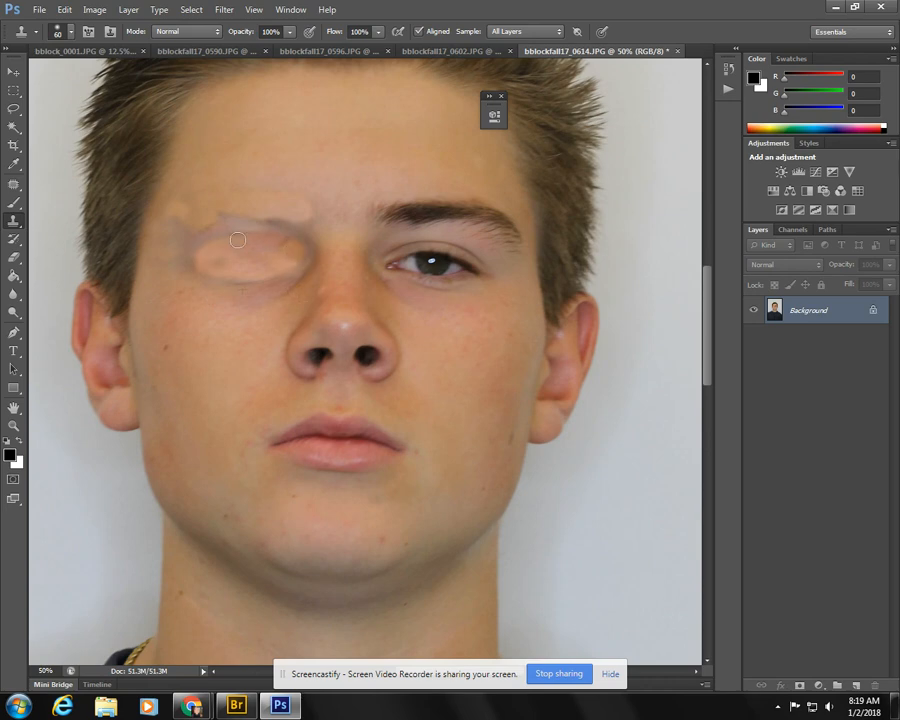
pyautogui.moveTo(303, 251); pyautogui.dragTo(285, 247)
# - Smooth the removed eyebrow area with the Patch tool, using clean skin from the forehead as the source
pyautogui.click(13, 184)
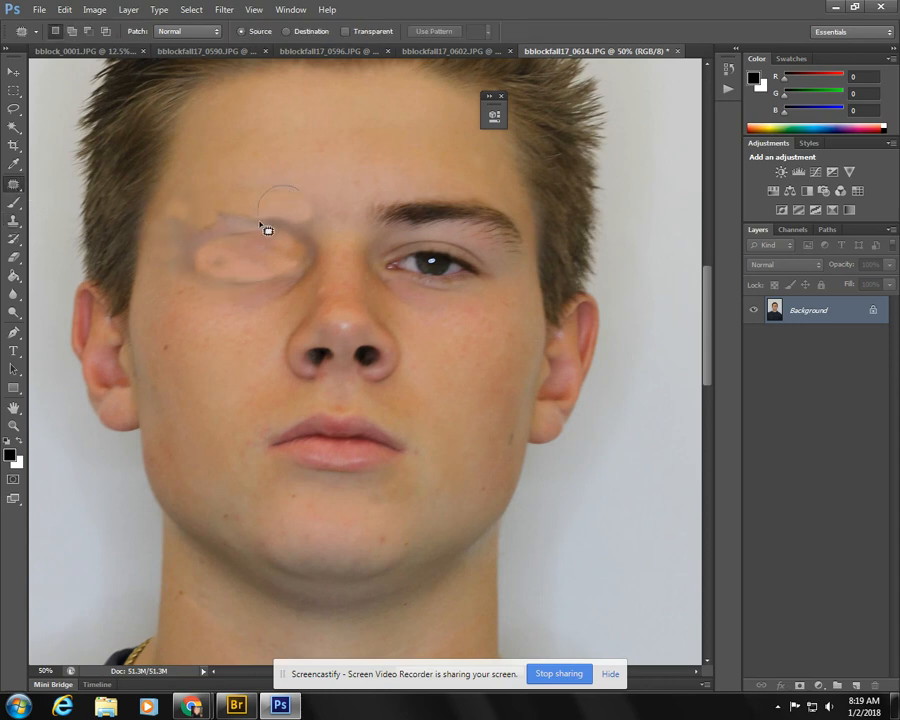
pyautogui.moveTo(268, 229)
pyautogui.mouseDown()
pyautogui.moveTo(303, 236)
pyautogui.moveTo(319, 203)
pyautogui.moveTo(318, 172)
pyautogui.mouseUp()
pyautogui.moveTo(251, 183)
pyautogui.mouseDown()
pyautogui.moveTo(229, 214)
pyautogui.moveTo(275, 191)
pyautogui.moveTo(254, 183)
pyautogui.moveTo(277, 160)
pyautogui.mouseUp()
pyautogui.moveTo(223, 190)
pyautogui.mouseDown()
pyautogui.moveTo(265, 221)
pyautogui.moveTo(247, 183)
pyautogui.moveTo(224, 190)
pyautogui.moveTo(266, 146)
pyautogui.mouseUp()
pyautogui.moveTo(192, 188)
pyautogui.mouseDown()
pyautogui.moveTo(165, 217)
pyautogui.moveTo(194, 233)
pyautogui.moveTo(212, 189)
pyautogui.moveTo(194, 190)
pyautogui.moveTo(248, 159)
pyautogui.mouseUp()
pyautogui.click(284, 160)
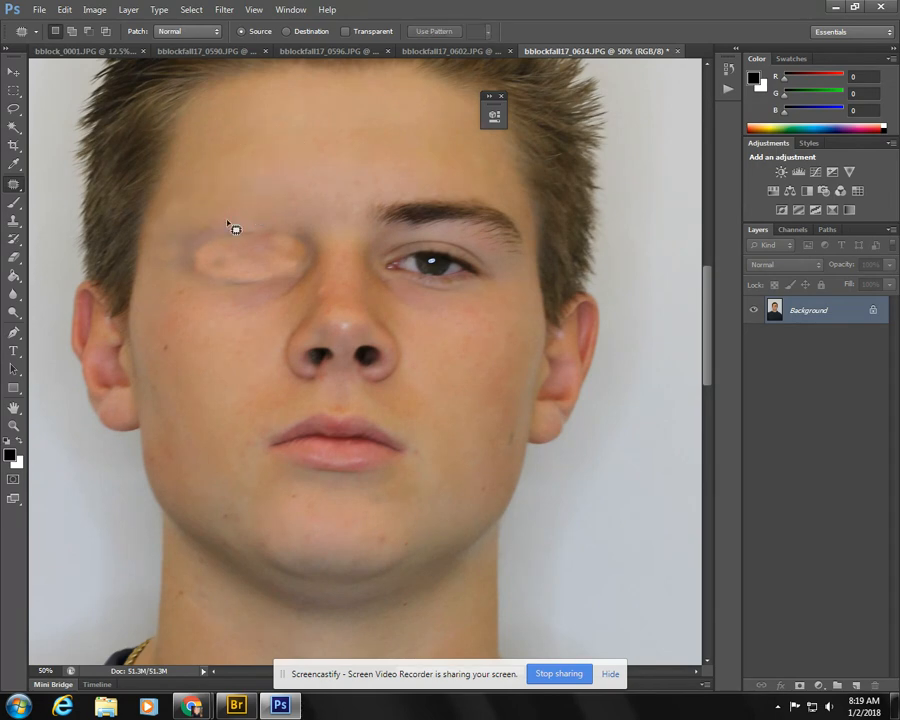
# - Patch the cloned-over eye area, including its inner corner beside the nose, with smooth skin from the cheek below
pyautogui.moveTo(233, 229)
pyautogui.mouseDown()
pyautogui.moveTo(179, 259)
pyautogui.moveTo(201, 288)
pyautogui.moveTo(229, 241)
pyautogui.moveTo(208, 249)
pyautogui.moveTo(201, 323)
pyautogui.moveTo(211, 256)
pyautogui.moveTo(215, 290)
pyautogui.moveTo(251, 230)
pyautogui.moveTo(207, 321)
pyautogui.mouseUp()
pyautogui.moveTo(268, 219)
pyautogui.mouseDown()
pyautogui.moveTo(230, 272)
pyautogui.moveTo(250, 290)
pyautogui.moveTo(290, 260)
pyautogui.moveTo(263, 229)
pyautogui.mouseUp()
pyautogui.moveTo(239, 299); pyautogui.dragTo(208, 326)
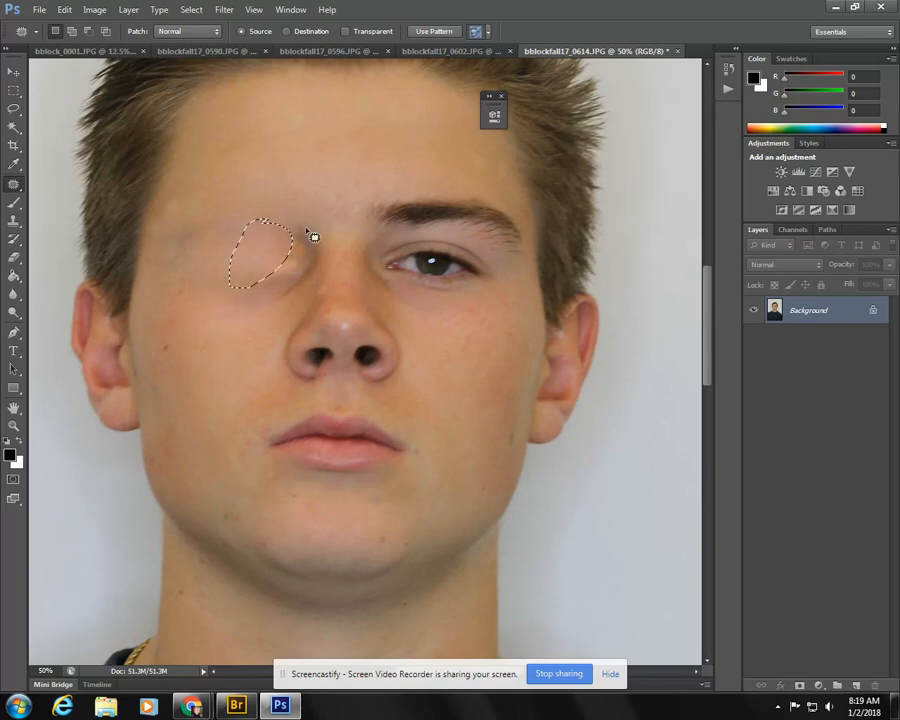
pyautogui.moveTo(313, 236)
pyautogui.mouseDown()
pyautogui.moveTo(264, 257)
pyautogui.moveTo(251, 295)
pyautogui.moveTo(291, 301)
pyautogui.moveTo(325, 276)
pyautogui.moveTo(312, 230)
pyautogui.mouseUp()
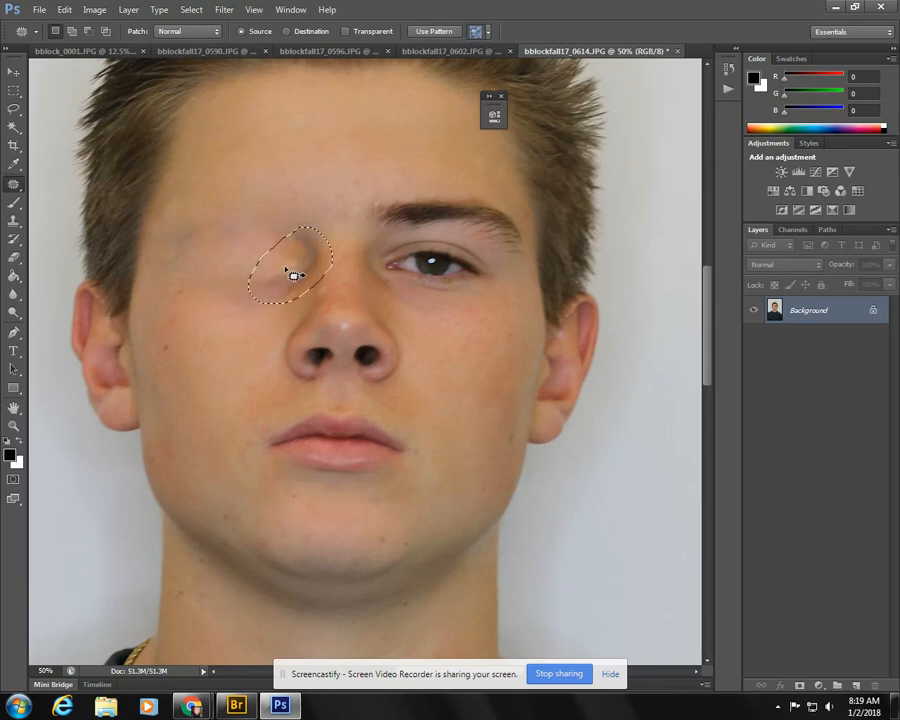
pyautogui.moveTo(293, 275); pyautogui.dragTo(215, 316)
pyautogui.click(249, 355)
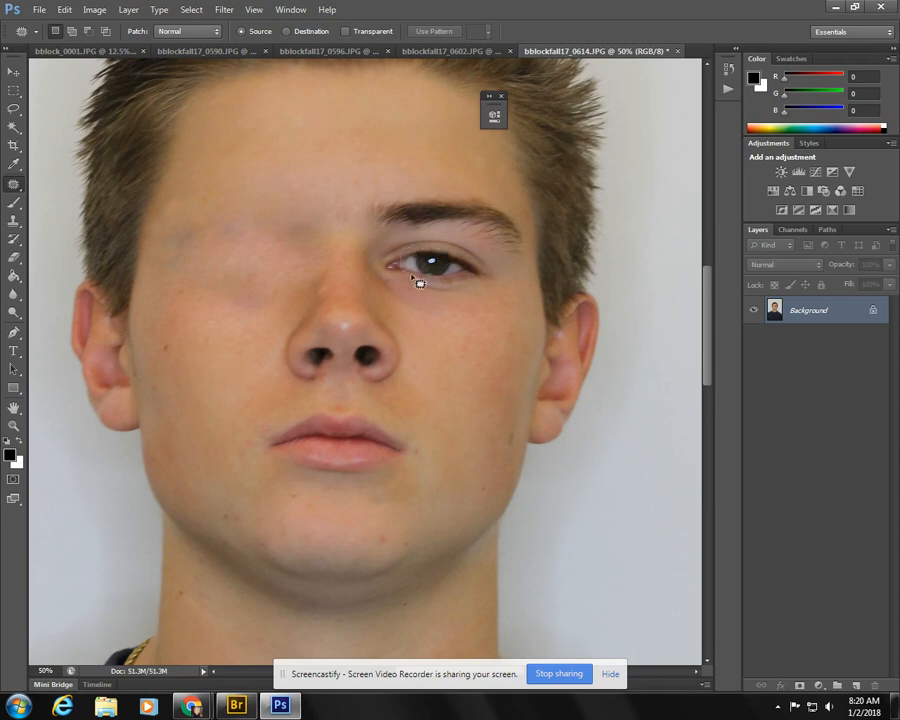
# - Patch out the iris, eyelid area and outer corner of the eye on the right side of the face with cheek skin
pyautogui.moveTo(463, 255); pyautogui.dragTo(438, 281)
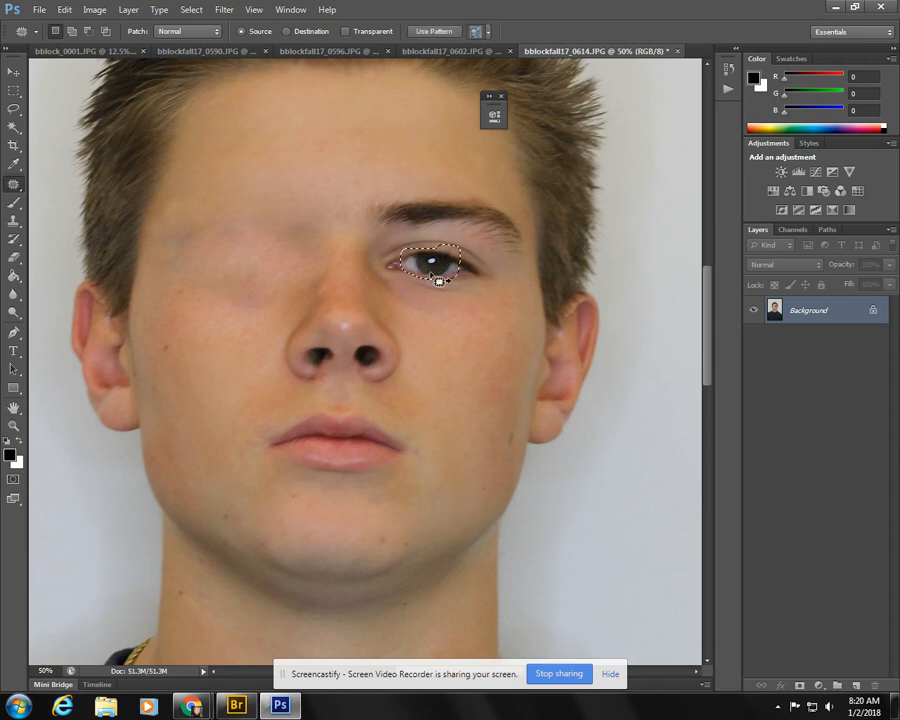
pyautogui.moveTo(440, 274); pyautogui.dragTo(441, 318)
pyautogui.hotkey('ctrl', 'd')
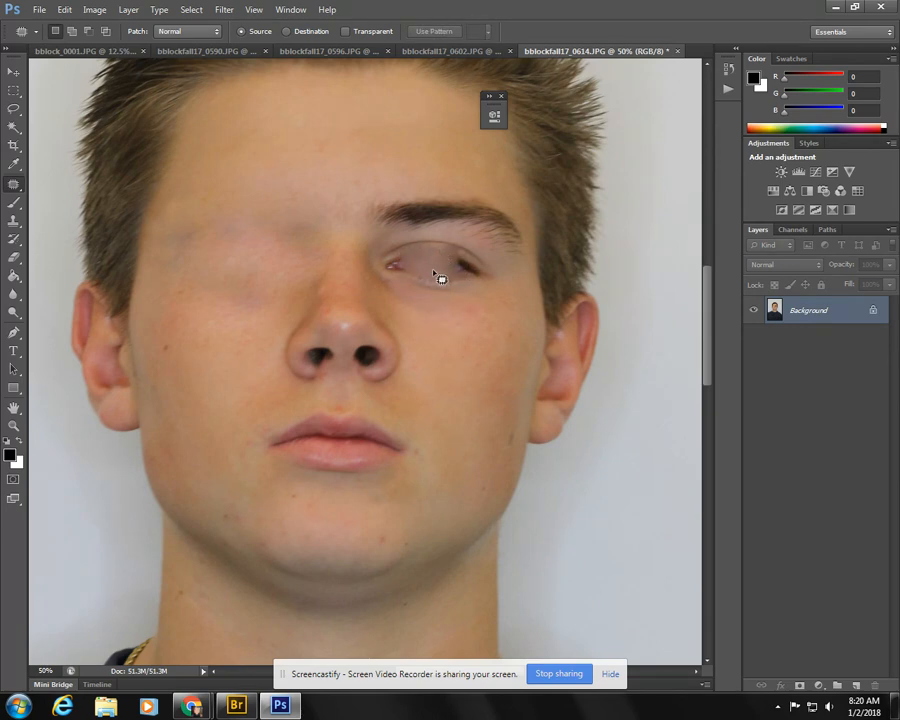
pyautogui.moveTo(448, 284)
pyautogui.mouseDown()
pyautogui.moveTo(456, 250)
pyautogui.moveTo(446, 258)
pyautogui.moveTo(441, 323)
pyautogui.mouseUp()
pyautogui.click(456, 259)
pyautogui.moveTo(425, 258)
pyautogui.mouseDown()
pyautogui.moveTo(457, 271)
pyautogui.moveTo(448, 235)
pyautogui.moveTo(449, 341)
pyautogui.mouseUp()
pyautogui.click(442, 335)
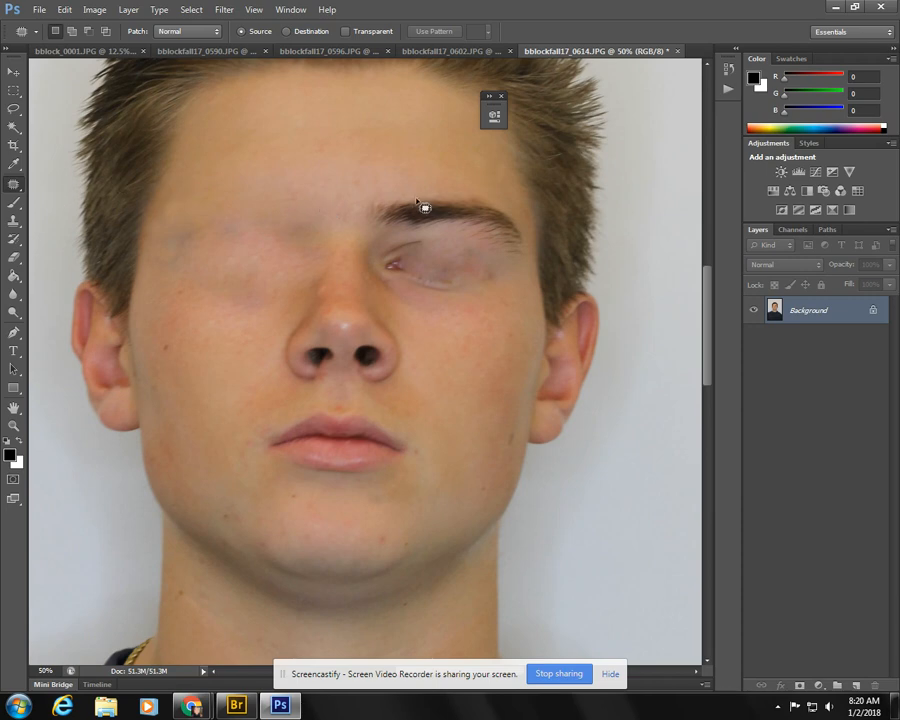
# - Remove the remaining eyebrow by patching its middle and covering the rest with cloned forehead skin
pyautogui.moveTo(438, 225)
pyautogui.mouseDown()
pyautogui.moveTo(412, 207)
pyautogui.moveTo(420, 183)
pyautogui.mouseUp()
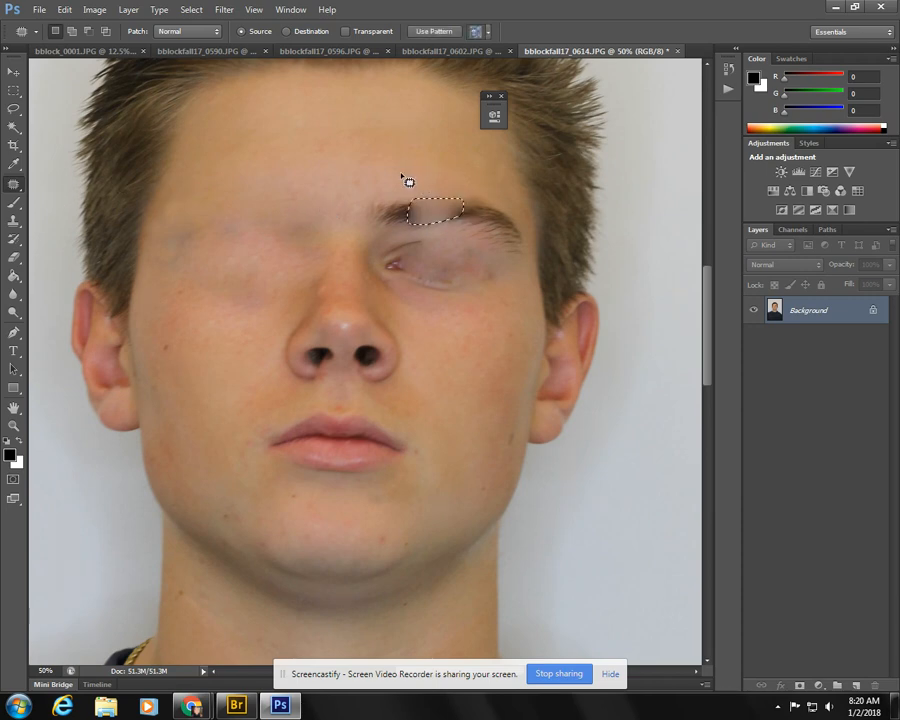
pyautogui.click(402, 175)
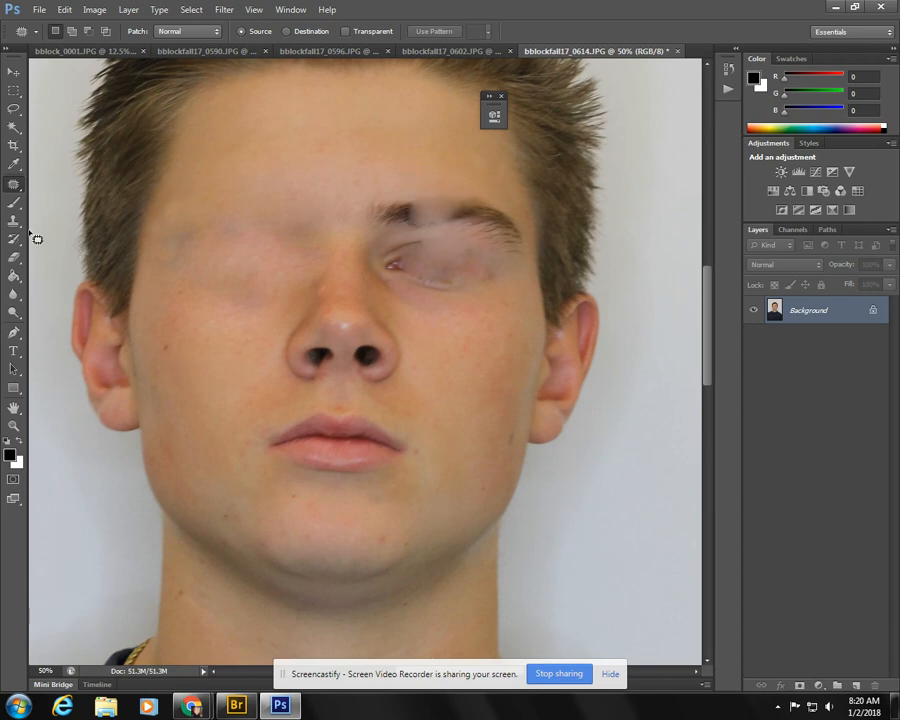
pyautogui.click(14, 220)
pyautogui.keyDown('alt'); pyautogui.click(376, 181); pyautogui.keyUp('alt')
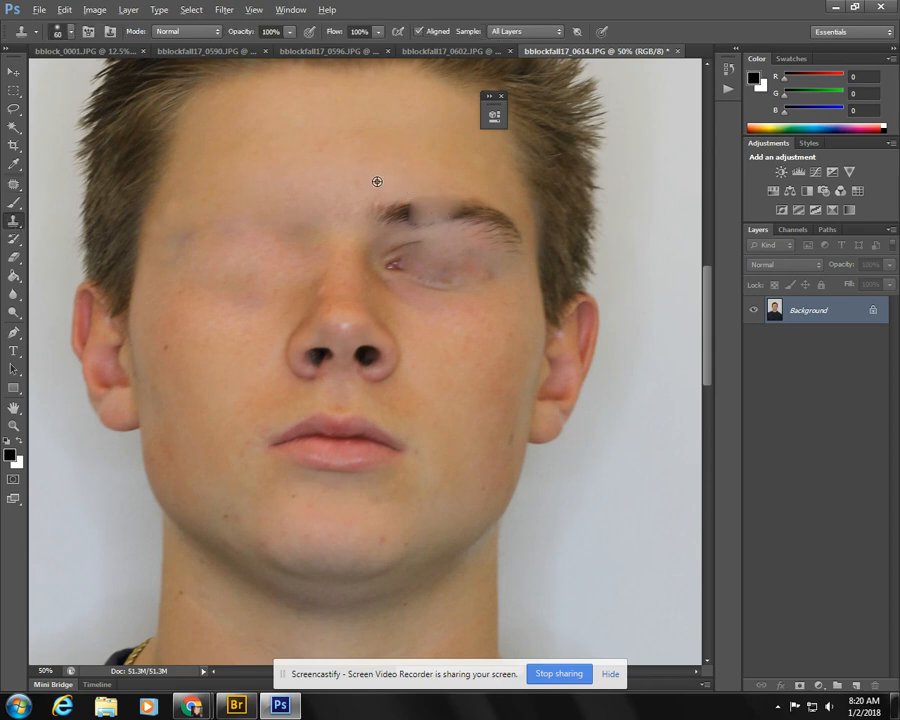
pyautogui.moveTo(376, 217)
pyautogui.mouseDown()
pyautogui.moveTo(426, 207)
pyautogui.moveTo(404, 222)
pyautogui.moveTo(429, 212)
pyautogui.moveTo(415, 204)
pyautogui.moveTo(449, 205)
pyautogui.moveTo(438, 210)
pyautogui.moveTo(446, 217)
pyautogui.moveTo(469, 211)
pyautogui.moveTo(440, 201)
pyautogui.moveTo(433, 207)
pyautogui.moveTo(488, 208)
pyautogui.moveTo(479, 211)
pyautogui.moveTo(484, 218)
pyautogui.moveTo(457, 215)
pyautogui.moveTo(498, 219)
pyautogui.moveTo(472, 205)
pyautogui.moveTo(506, 235)
pyautogui.mouseUp()
pyautogui.keyDown('alt'); pyautogui.click(434, 198); pyautogui.keyUp('alt')
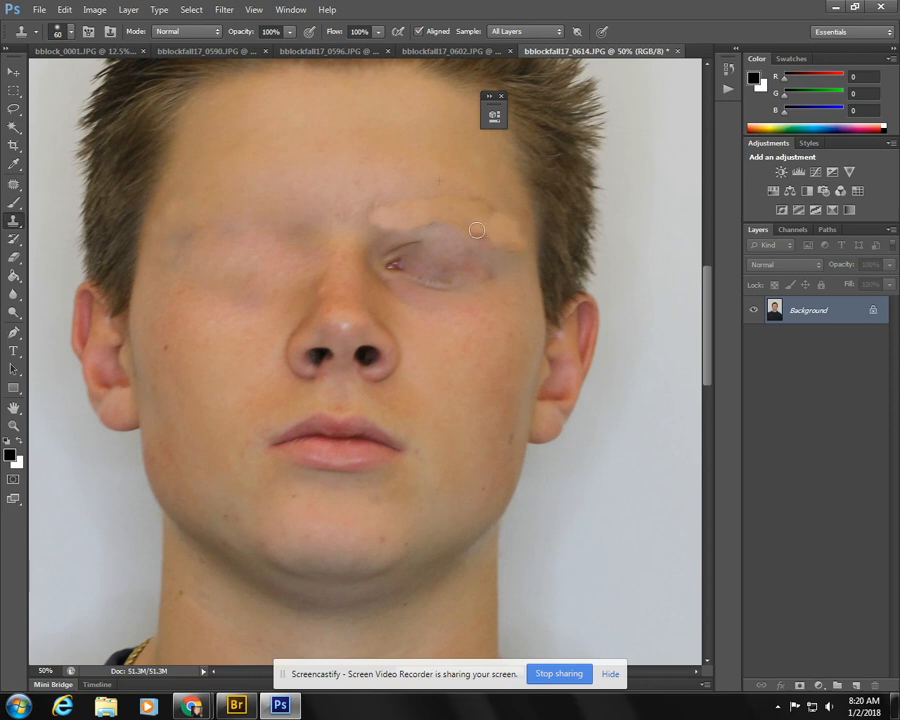
# - Clone clean skin over the remaining eye area beneath the removed eyebrow, including its inner corner and the crease above it
pyautogui.moveTo(392, 272); pyautogui.dragTo(432, 268)
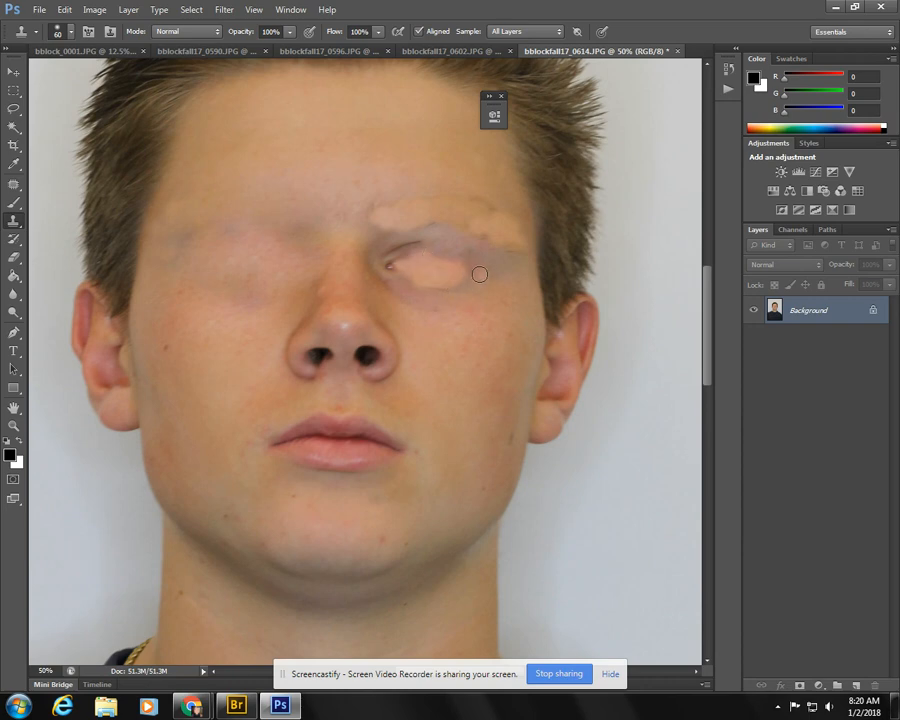
pyautogui.moveTo(480, 274); pyautogui.dragTo(446, 260)
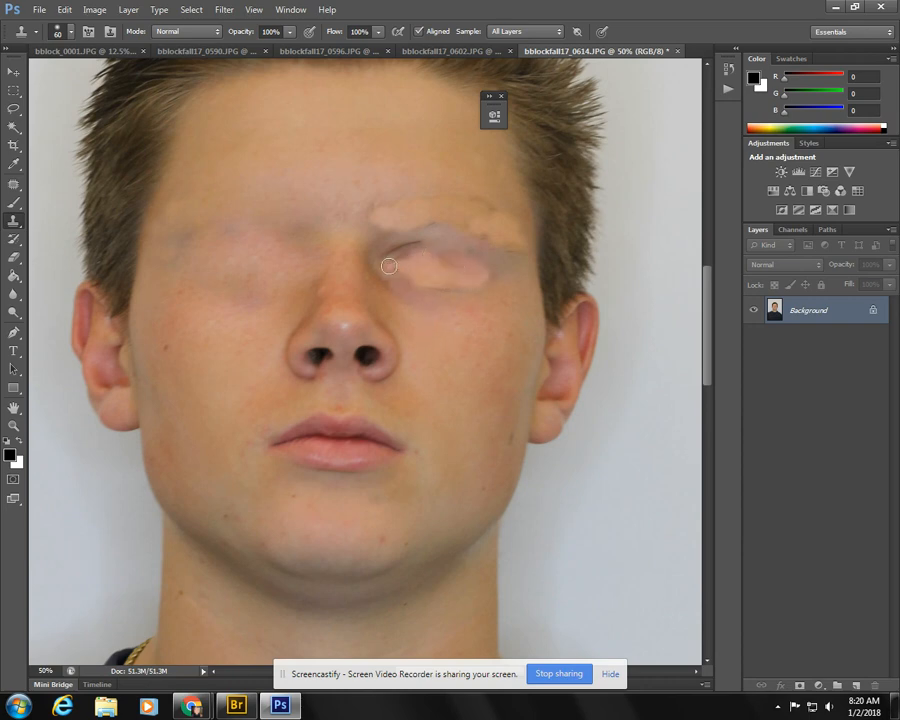
pyautogui.keyDown('alt'); pyautogui.click(434, 327); pyautogui.keyUp('alt')
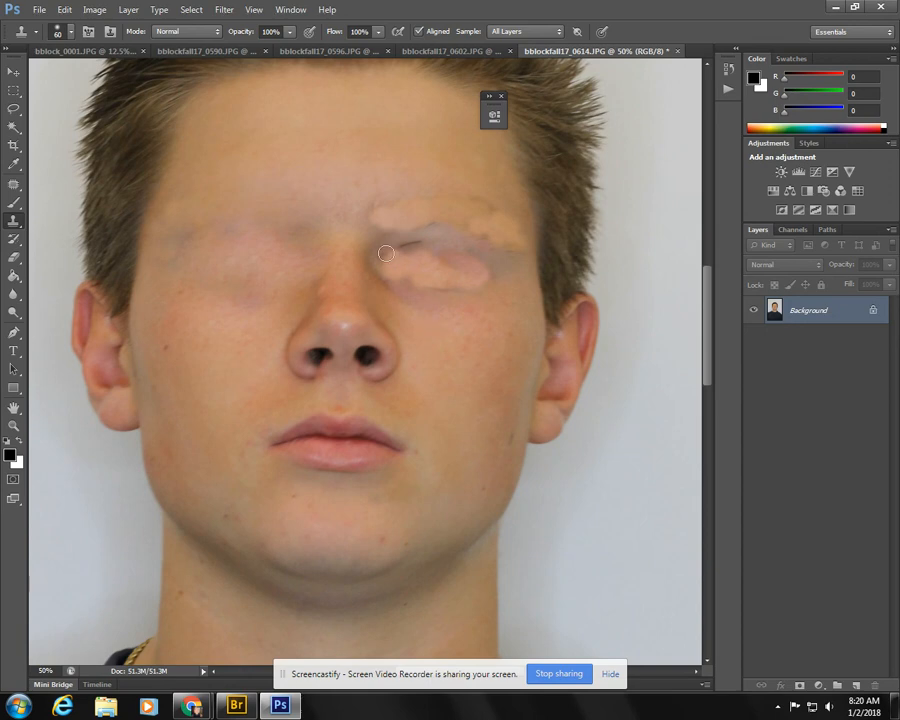
pyautogui.moveTo(385, 251); pyautogui.dragTo(420, 243)
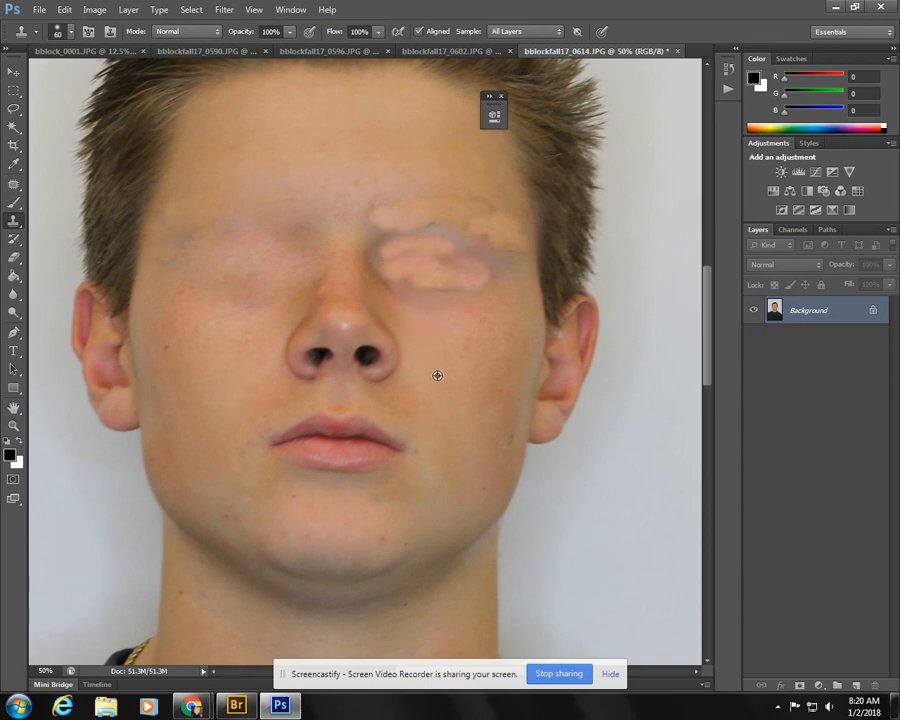
# - Enlarge the Clone Stamp brush to 150 and cover both nostrils with smooth cheek skin
pyautogui.press(']')
pyautogui.press(']')
pyautogui.press(']')
pyautogui.press(']')
pyautogui.press(']')
pyautogui.keyDown('alt'); pyautogui.click(439, 366); pyautogui.keyUp('alt')
pyautogui.moveTo(386, 365)
pyautogui.mouseDown()
pyautogui.moveTo(362, 352)
pyautogui.moveTo(378, 361)
pyautogui.moveTo(368, 352)
pyautogui.moveTo(383, 351)
pyautogui.moveTo(315, 357)
pyautogui.mouseUp()
pyautogui.keyDown('alt'); pyautogui.click(247, 364); pyautogui.keyUp('alt')
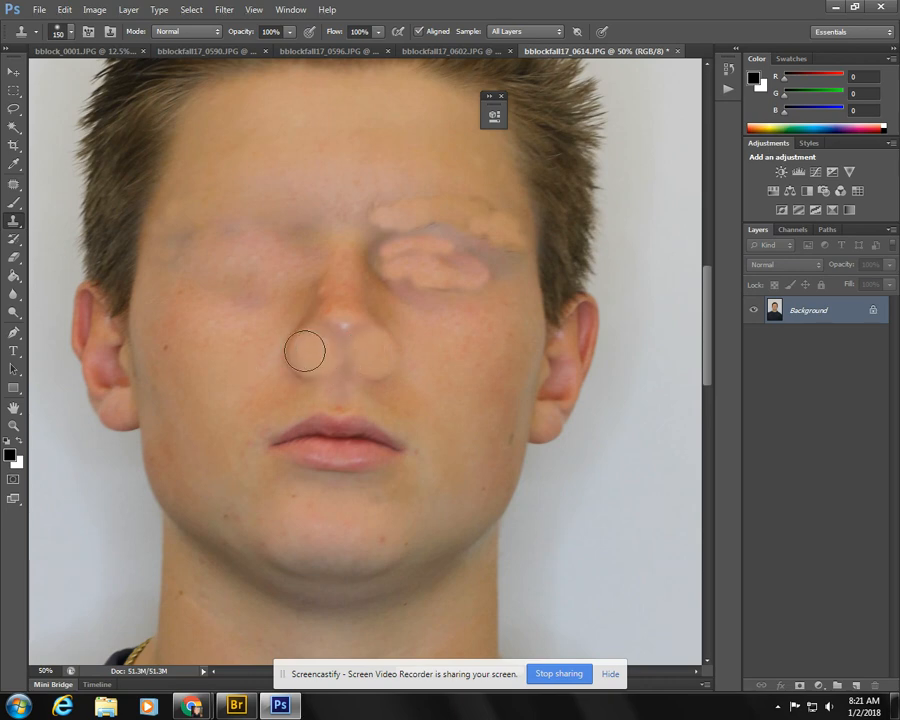
# - Cover the whole mouth with skin cloned from the cheek beside it
pyautogui.keyDown('alt'); pyautogui.click(250, 431); pyautogui.keyUp('alt')
pyautogui.moveTo(293, 438)
pyautogui.mouseDown()
pyautogui.moveTo(311, 428)
pyautogui.moveTo(281, 428)
pyautogui.moveTo(316, 452)
pyautogui.mouseUp()
pyautogui.keyDown('alt'); pyautogui.click(335, 450); pyautogui.keyUp('alt')
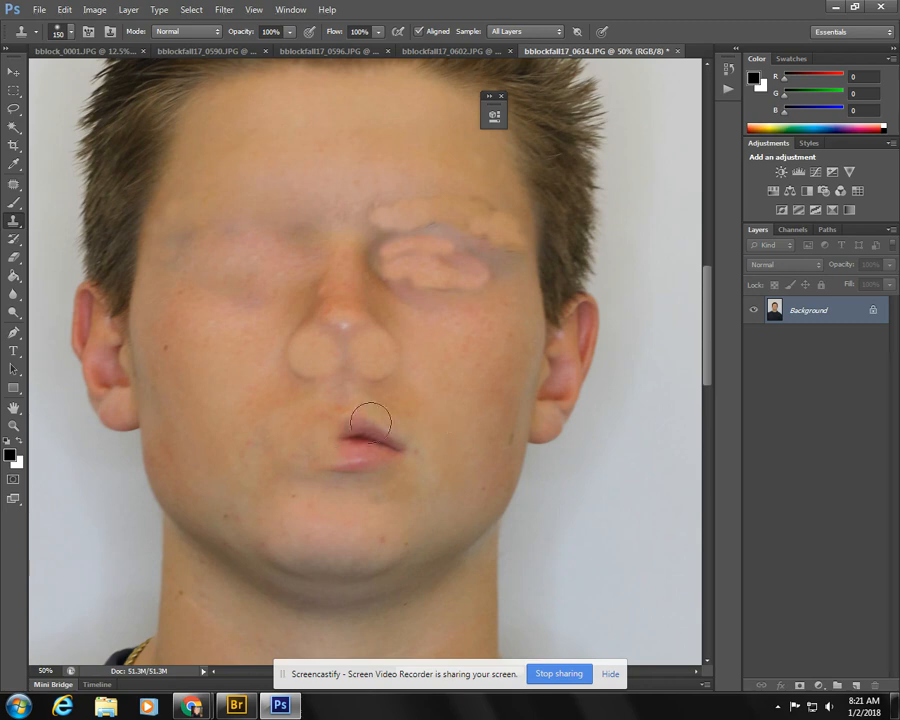
pyautogui.moveTo(368, 418)
pyautogui.mouseDown()
pyautogui.moveTo(354, 432)
pyautogui.moveTo(387, 445)
pyautogui.moveTo(335, 444)
pyautogui.moveTo(380, 446)
pyautogui.mouseUp()
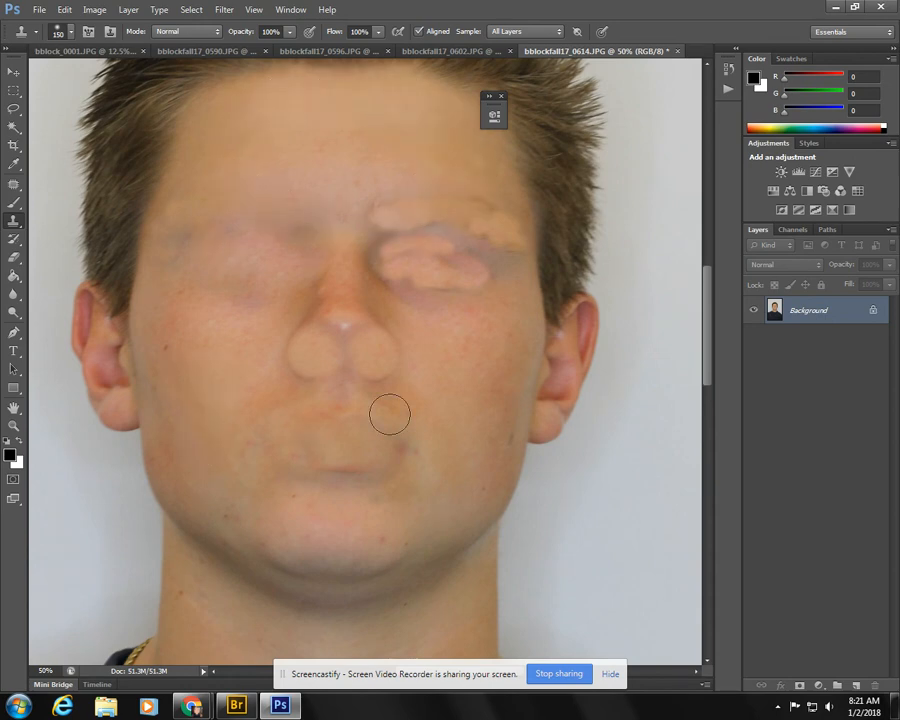
# - Patch the inner and outer parts of the blotchy cloned eye area with cheek skin from below
pyautogui.click(14, 184)
pyautogui.moveTo(428, 240); pyautogui.dragTo(428, 243)
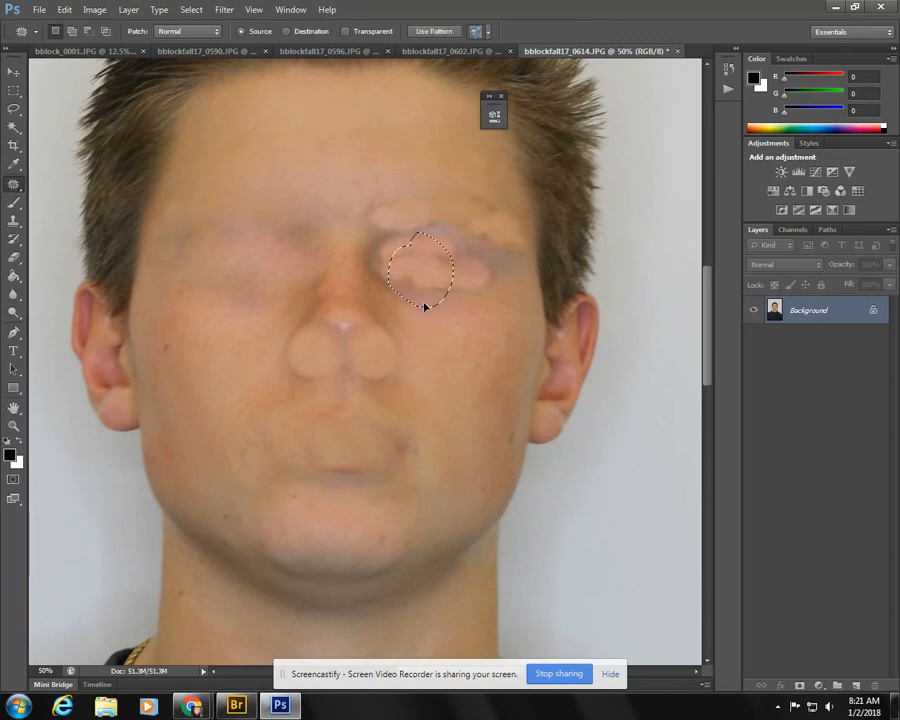
pyautogui.moveTo(422, 304); pyautogui.dragTo(452, 364)
pyautogui.moveTo(478, 254)
pyautogui.mouseDown()
pyautogui.moveTo(429, 266)
pyautogui.moveTo(447, 297)
pyautogui.moveTo(504, 296)
pyautogui.moveTo(459, 250)
pyautogui.moveTo(467, 344)
pyautogui.mouseUp()
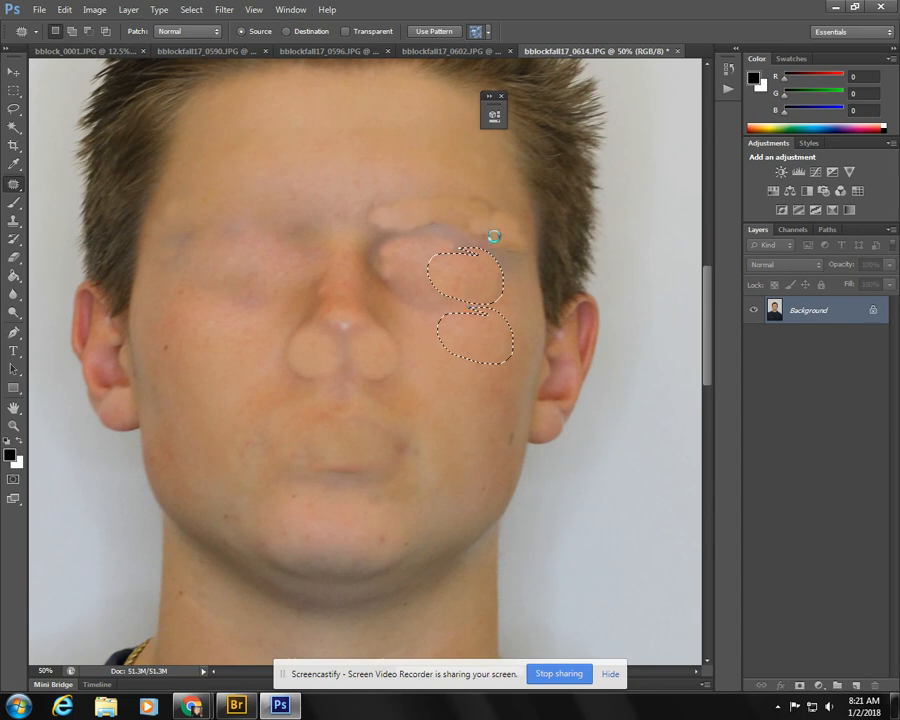
# - Patch the removed eyebrow area with forehead skin and smooth the inner eye corner beside the nose with clean skin
pyautogui.moveTo(472, 241)
pyautogui.mouseDown()
pyautogui.moveTo(518, 273)
pyautogui.moveTo(525, 247)
pyautogui.moveTo(510, 210)
pyautogui.moveTo(475, 210)
pyautogui.moveTo(434, 165)
pyautogui.moveTo(409, 169)
pyautogui.moveTo(400, 202)
pyautogui.moveTo(482, 238)
pyautogui.moveTo(462, 186)
pyautogui.moveTo(435, 211)
pyautogui.moveTo(356, 157)
pyautogui.moveTo(375, 213)
pyautogui.moveTo(408, 256)
pyautogui.moveTo(409, 203)
pyautogui.moveTo(339, 153)
pyautogui.mouseUp()
pyautogui.click(340, 168)
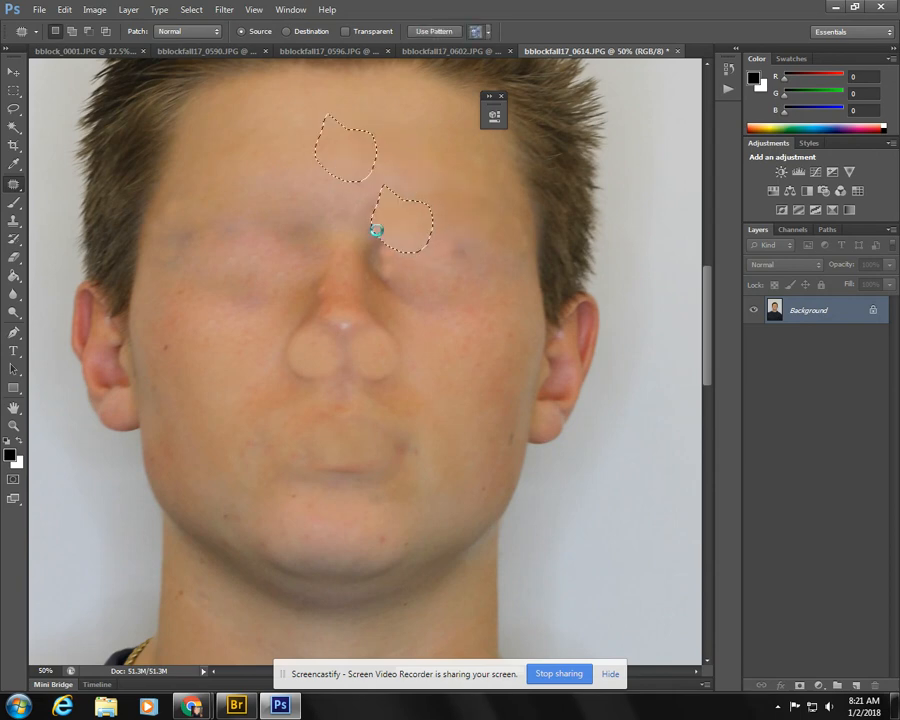
pyautogui.click(403, 272)
pyautogui.moveTo(398, 267); pyautogui.dragTo(405, 233)
pyautogui.moveTo(390, 291)
pyautogui.mouseDown()
pyautogui.moveTo(390, 237)
pyautogui.moveTo(454, 343)
pyautogui.moveTo(460, 386)
pyautogui.mouseUp()
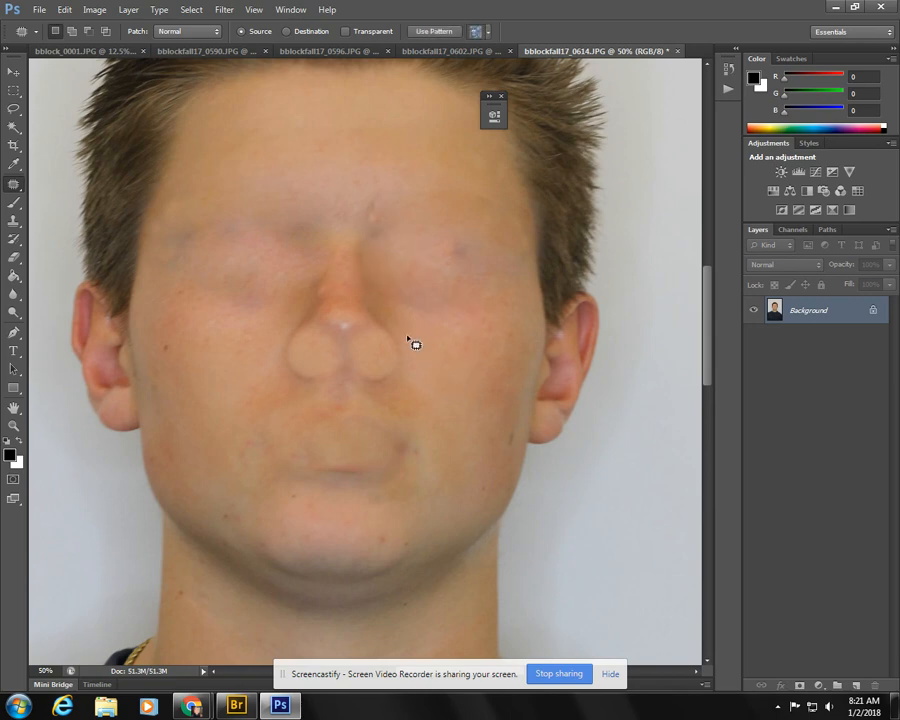
# - Patch out the tip of the nose and the cloned nostril circles with smooth cheek skin
pyautogui.moveTo(414, 343); pyautogui.dragTo(476, 353)
pyautogui.click(345, 326)
pyautogui.moveTo(355, 370)
pyautogui.mouseDown()
pyautogui.moveTo(255, 332)
pyautogui.moveTo(264, 367)
pyautogui.moveTo(347, 366)
pyautogui.moveTo(350, 320)
pyautogui.moveTo(236, 350)
pyautogui.mouseUp()
pyautogui.click(418, 390)
# - Smooth the covered mouth area with the Patch tool, using cheek skin as the source
pyautogui.moveTo(360, 410)
pyautogui.mouseDown()
pyautogui.moveTo(385, 468)
pyautogui.moveTo(443, 452)
pyautogui.moveTo(372, 410)
pyautogui.moveTo(440, 382)
pyautogui.mouseUp()
pyautogui.click(284, 430)
pyautogui.moveTo(286, 440)
pyautogui.mouseDown()
pyautogui.moveTo(386, 452)
pyautogui.moveTo(282, 442)
pyautogui.moveTo(222, 402)
pyautogui.moveTo(222, 362)
pyautogui.mouseUp()
pyautogui.click(307, 404)
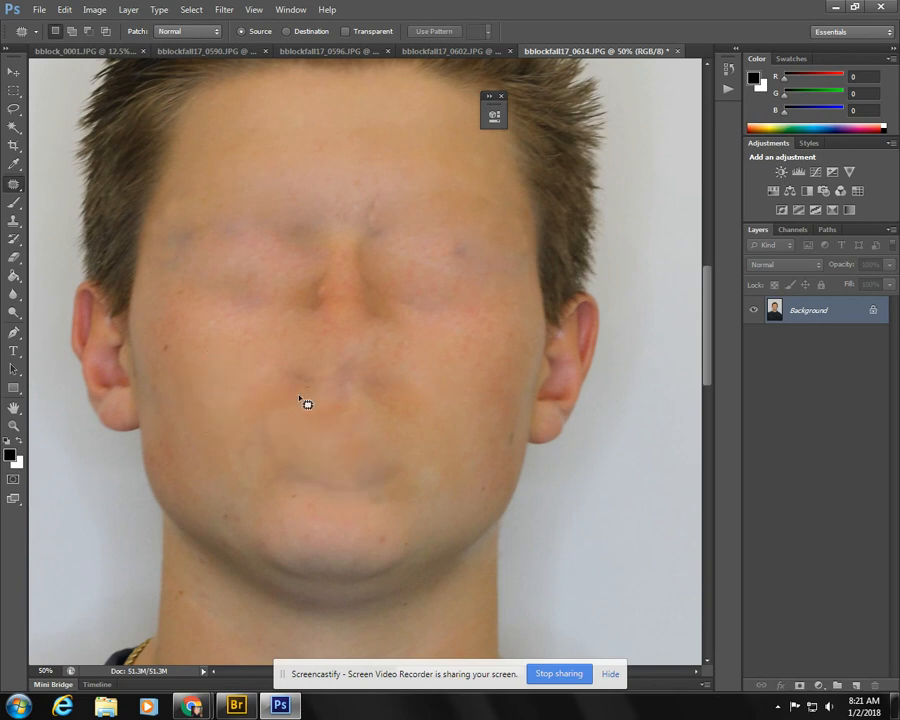
# - Patch the area above the removed mouth and the shading along both sides of the nose bridge with cheek skin
pyautogui.moveTo(338, 390); pyautogui.dragTo(343, 390)
pyautogui.moveTo(346, 410); pyautogui.dragTo(254, 396)
pyautogui.click(236, 359)
pyautogui.moveTo(298, 309)
pyautogui.mouseDown()
pyautogui.moveTo(331, 303)
pyautogui.moveTo(278, 299)
pyautogui.mouseUp()
pyautogui.click(383, 273)
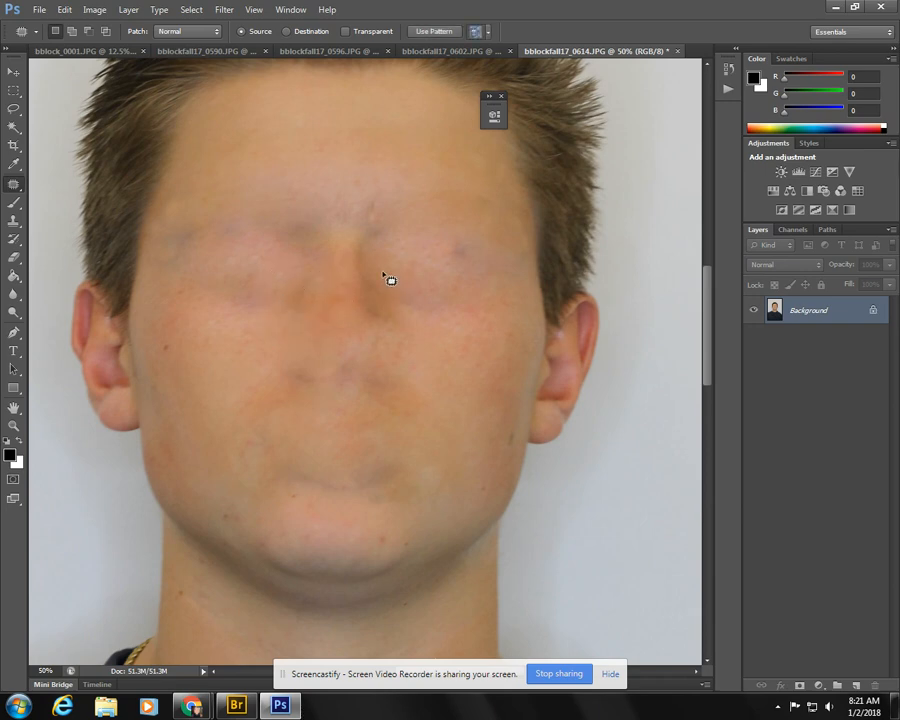
pyautogui.moveTo(399, 329)
pyautogui.mouseDown()
pyautogui.moveTo(390, 305)
pyautogui.moveTo(466, 321)
pyautogui.mouseUp()
pyautogui.click(313, 276)
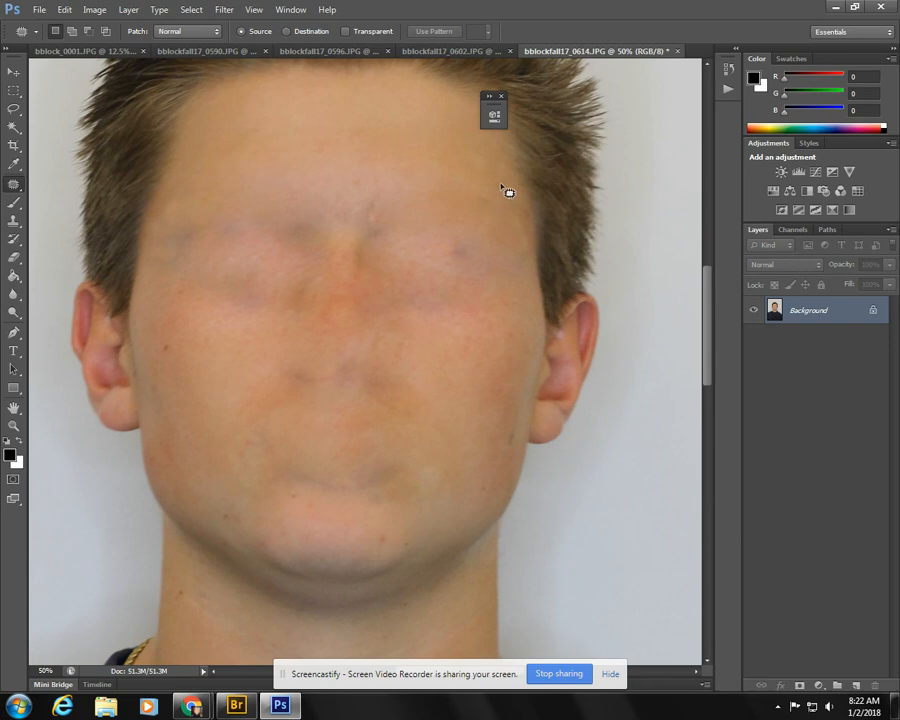
# - In bblockfall17_0602.JPG, select a rectangle around the mouth, from the nostrils to the chin, and copy it
pyautogui.click(445, 51)
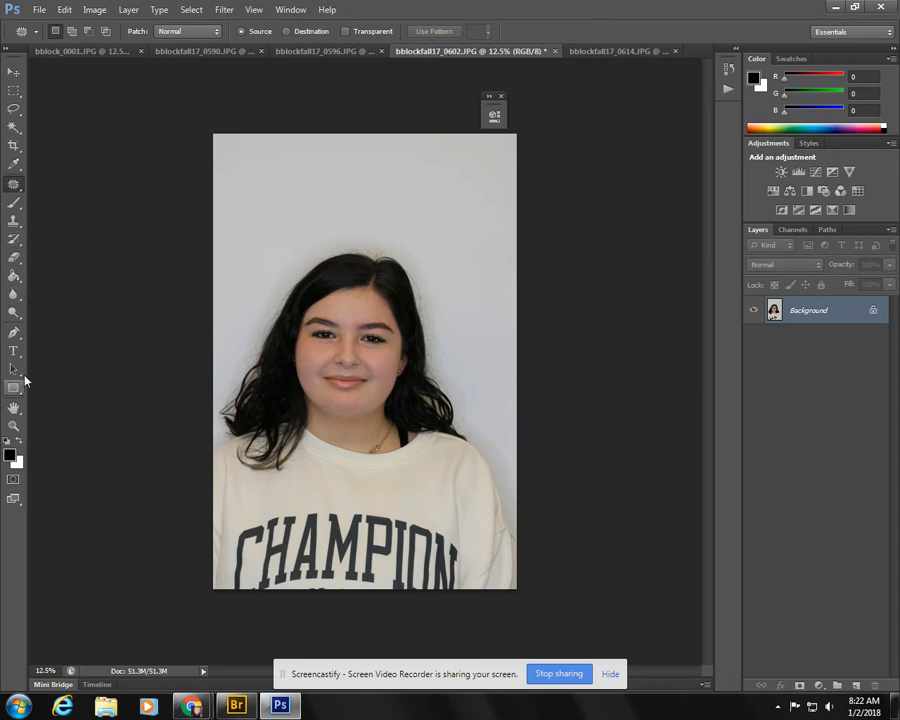
pyautogui.click(13, 425)
pyautogui.click(323, 372)
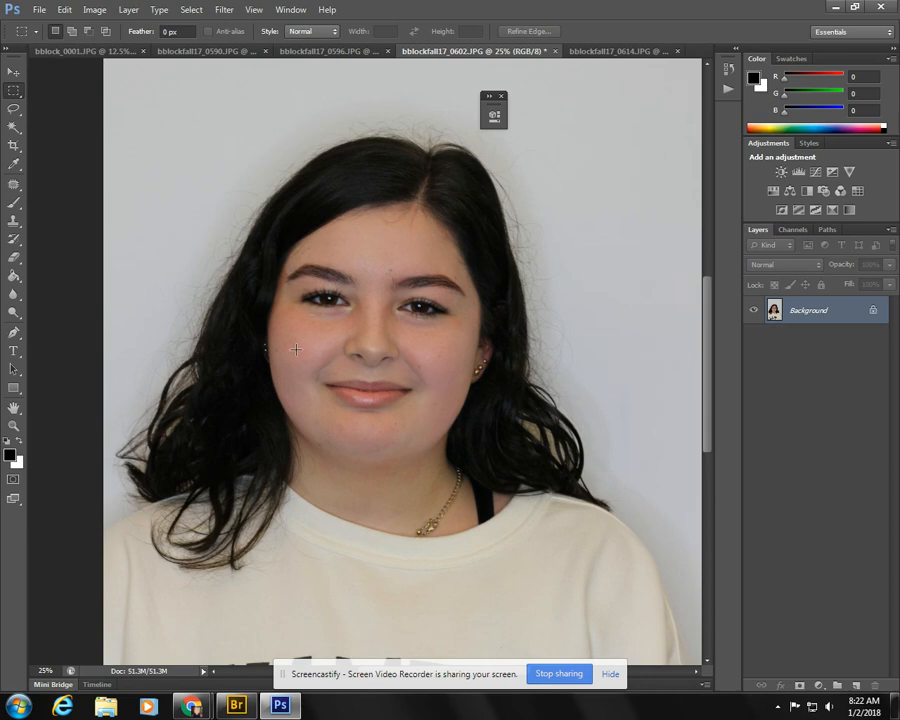
pyautogui.moveTo(293, 350); pyautogui.dragTo(445, 430)
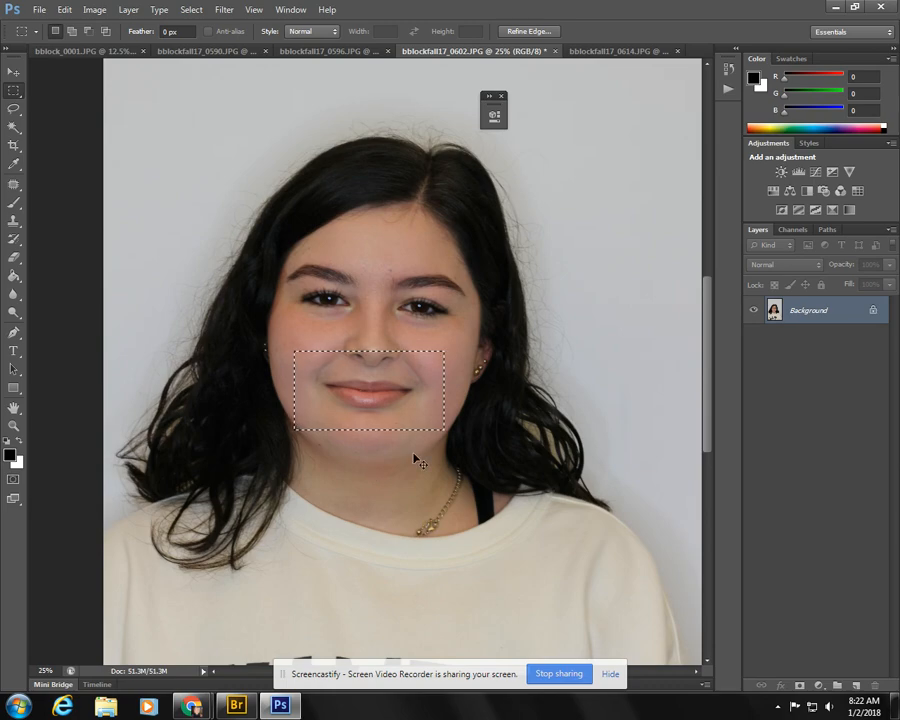
# - Paste the copied mouth into bblockfall17_0614.JPG and move it over the blank mouth area of the face
pyautogui.click(604, 51)
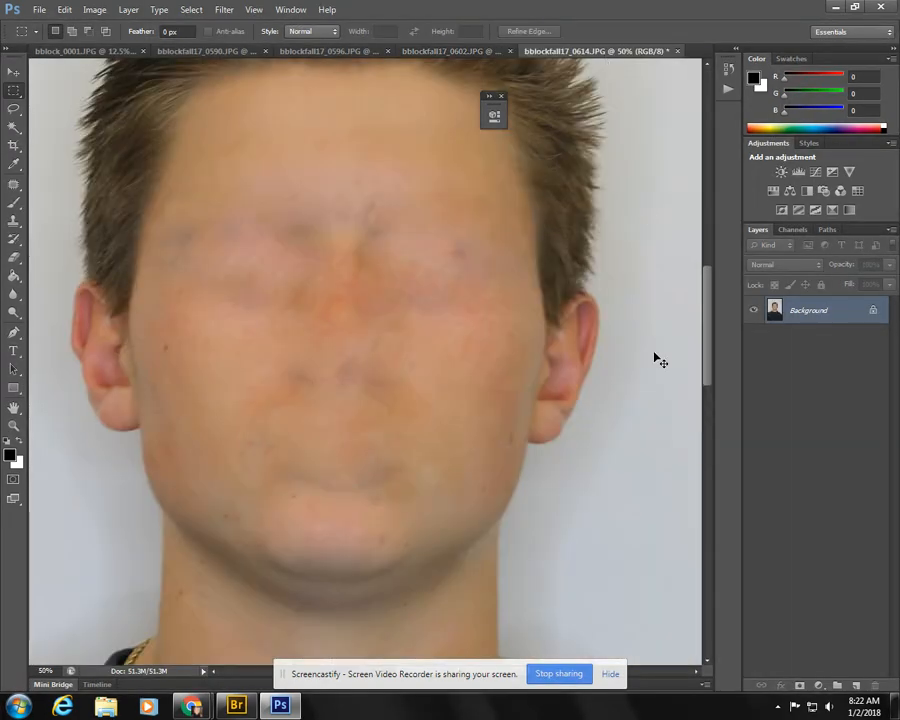
pyautogui.hotkey('ctrl', 'v')
pyautogui.click(13, 71)
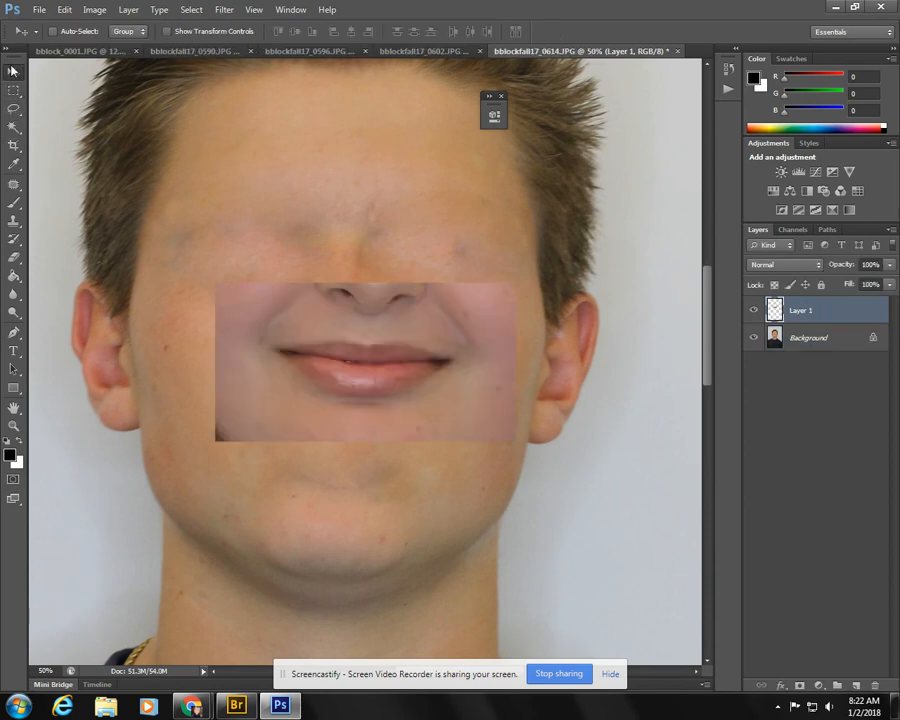
pyautogui.moveTo(368, 361); pyautogui.dragTo(342, 432)
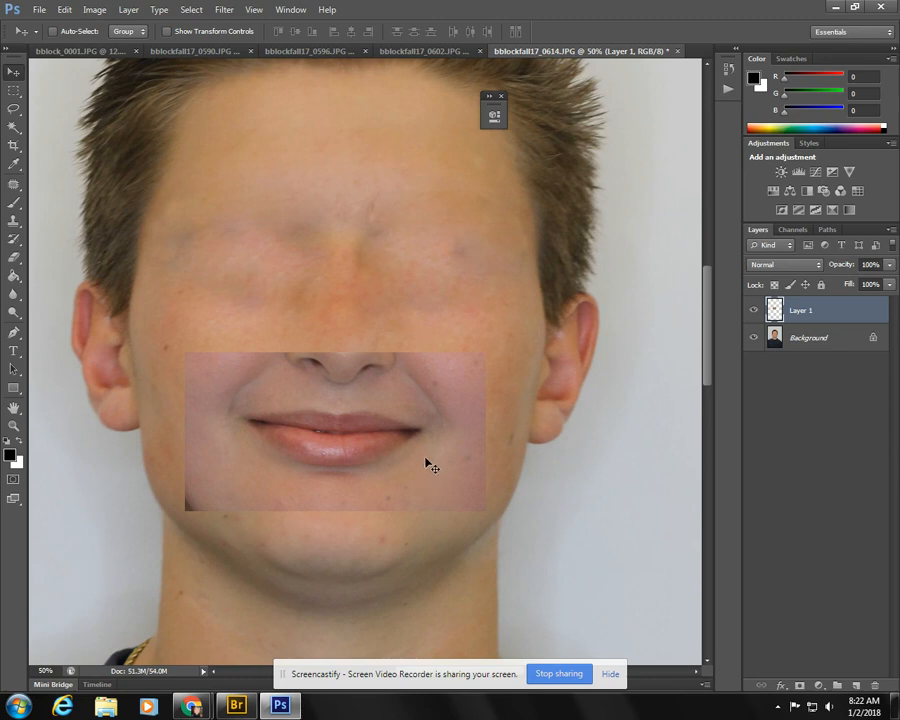
# - Scale the pasted mouth down slightly, rotate it a little counterclockwise and center it on the lower face
pyautogui.hotkey('ctrl', 't')
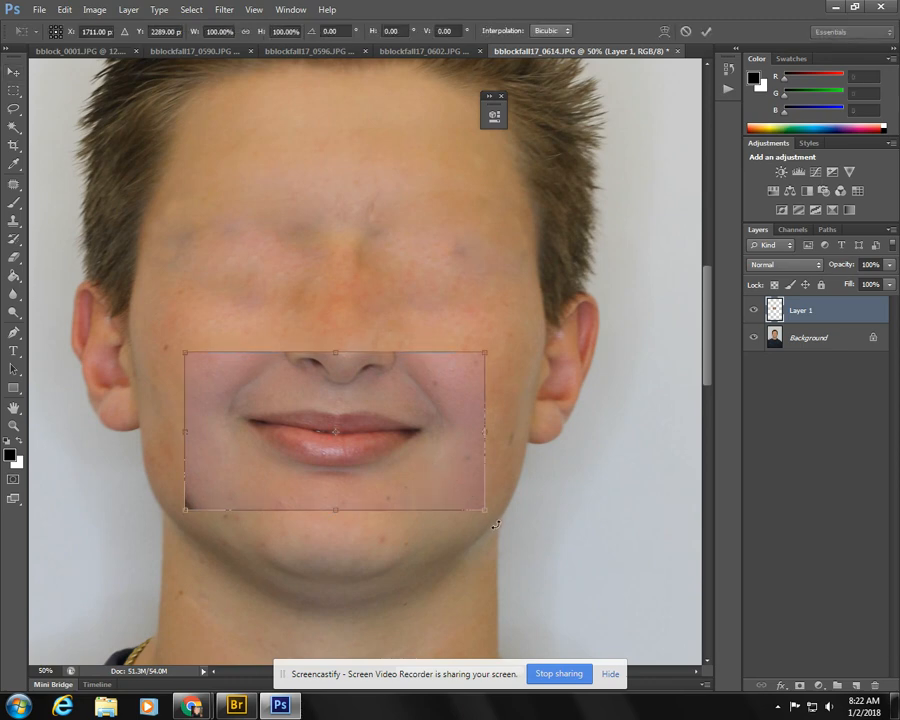
pyautogui.moveTo(493, 526); pyautogui.dragTo(445, 500)
pyautogui.moveTo(353, 473)
pyautogui.mouseDown()
pyautogui.moveTo(484, 504)
pyautogui.moveTo(456, 650)
pyautogui.moveTo(365, 470)
pyautogui.moveTo(343, 463)
pyautogui.mouseUp()
pyautogui.press('Return')
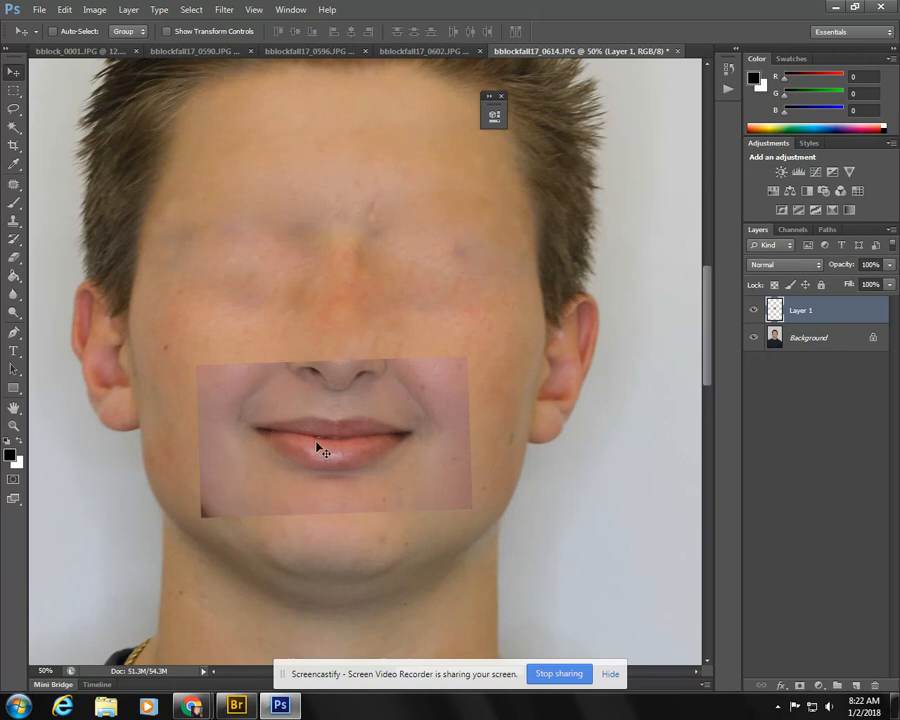
pyautogui.moveTo(318, 448); pyautogui.dragTo(317, 438)
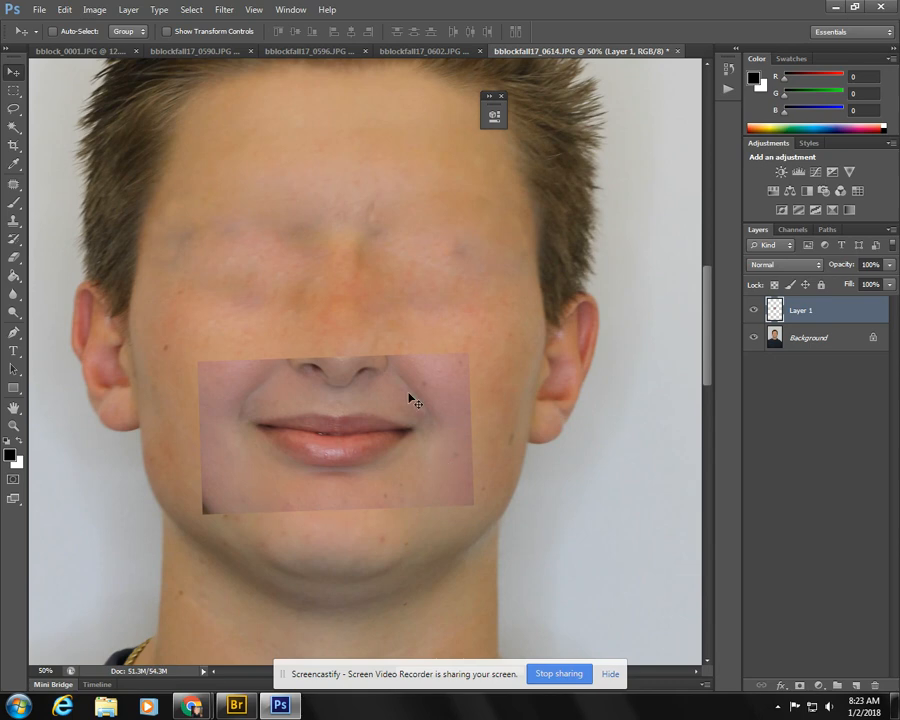
# - Add a layer mask to the pasted mouth layer and rename the layer as lips
pyautogui.click(800, 687)
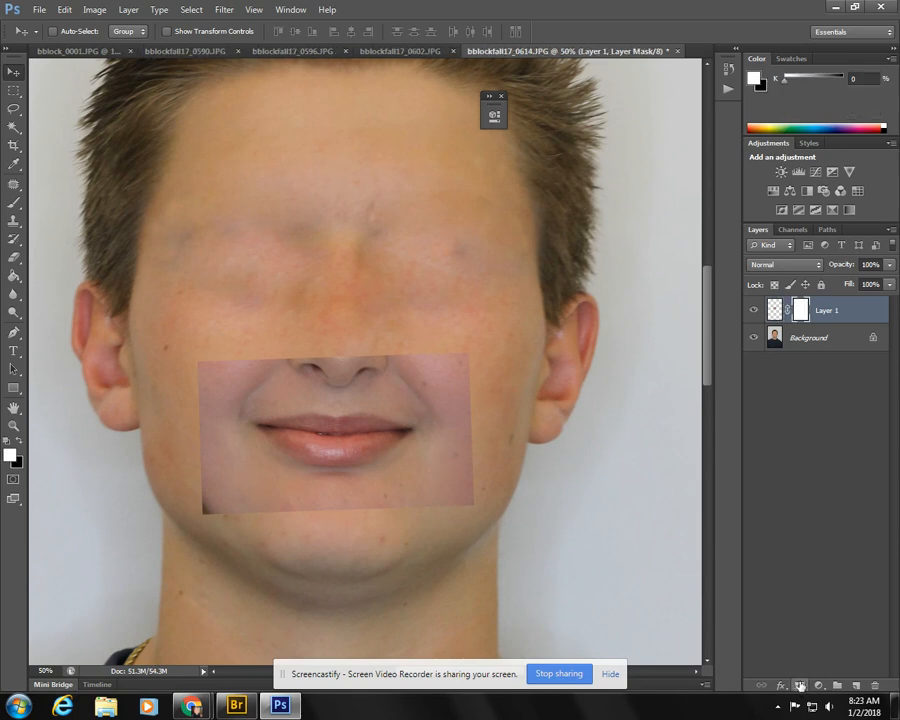
pyautogui.doubleClick(826, 312)
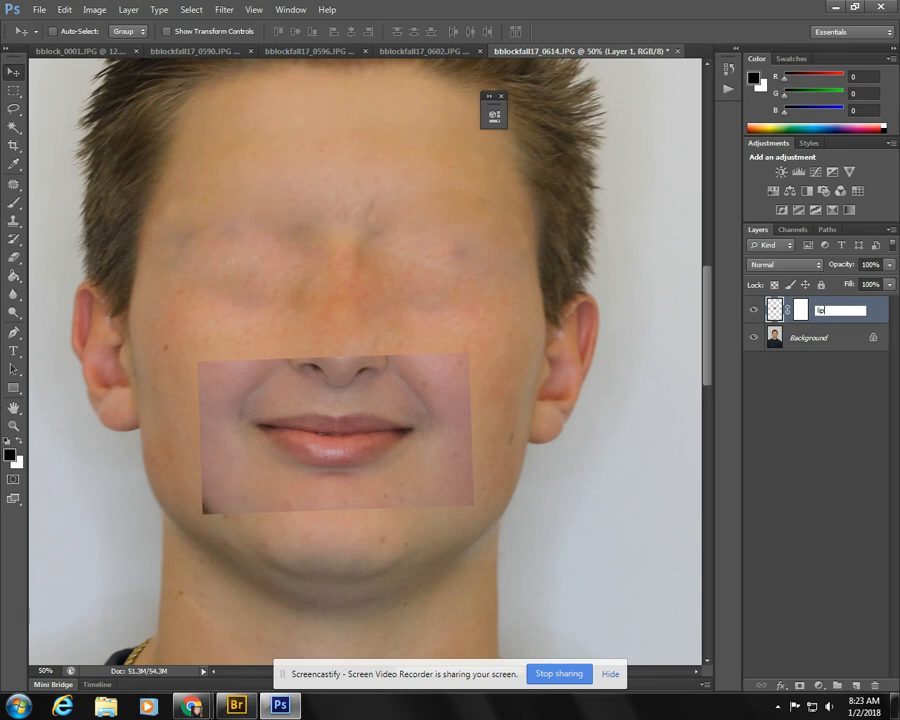
pyautogui.press('Return')
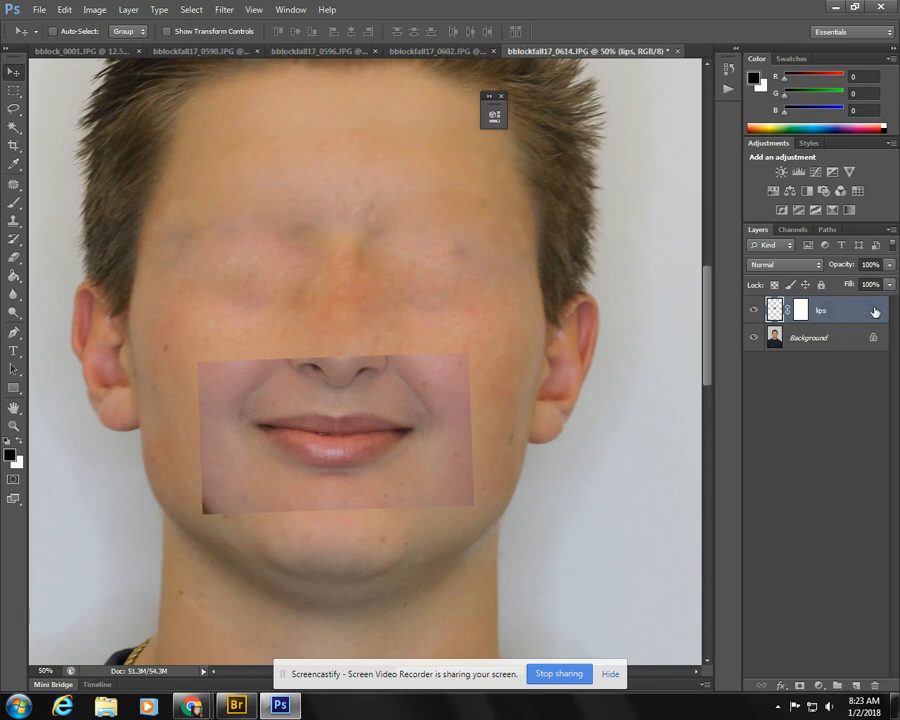
# - Set up the Brush tool with a size of 250 and an opacity of 69%
pyautogui.click(14, 204)
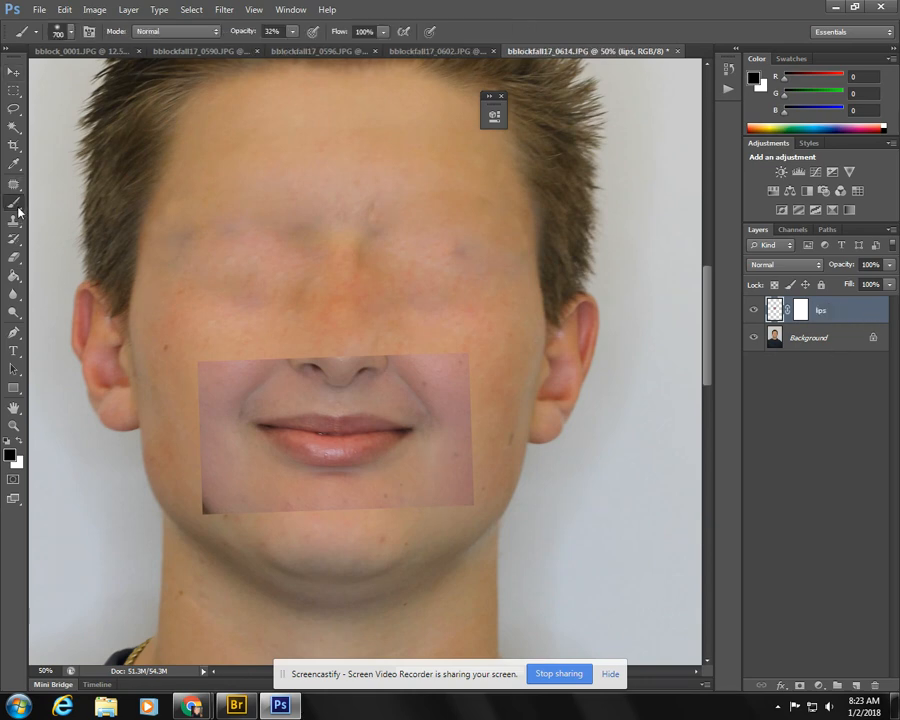
pyautogui.press('[')
pyautogui.press('[')
pyautogui.press('[')
pyautogui.press('[')
pyautogui.press('[')
pyautogui.moveTo(294, 37)
pyautogui.mouseDown()
pyautogui.moveTo(287, 44)
pyautogui.moveTo(321, 46)
pyautogui.mouseUp()
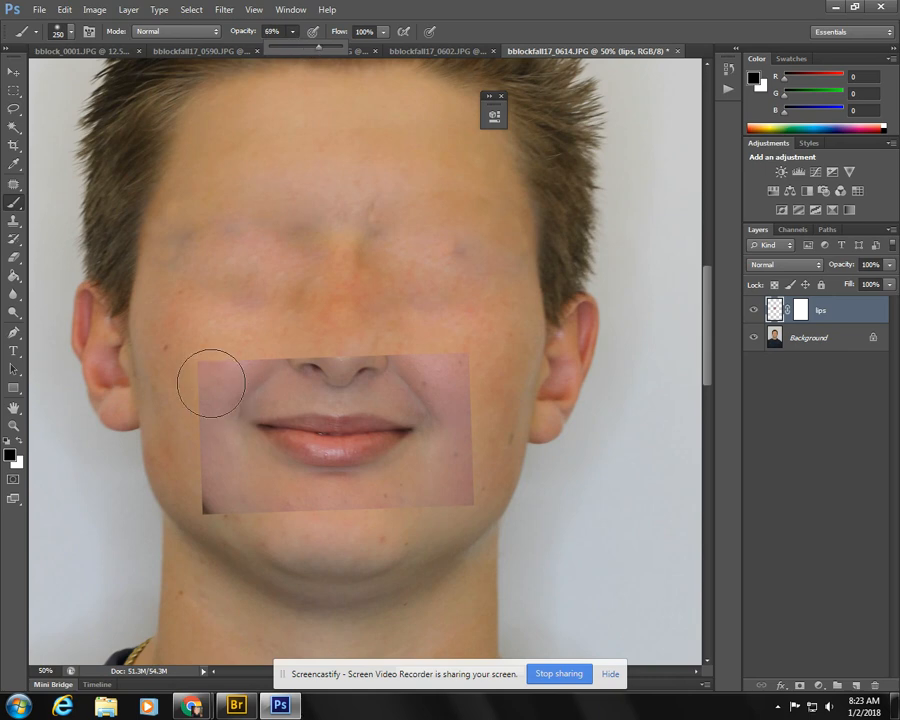
pyautogui.moveTo(210, 381); pyautogui.dragTo(258, 343)
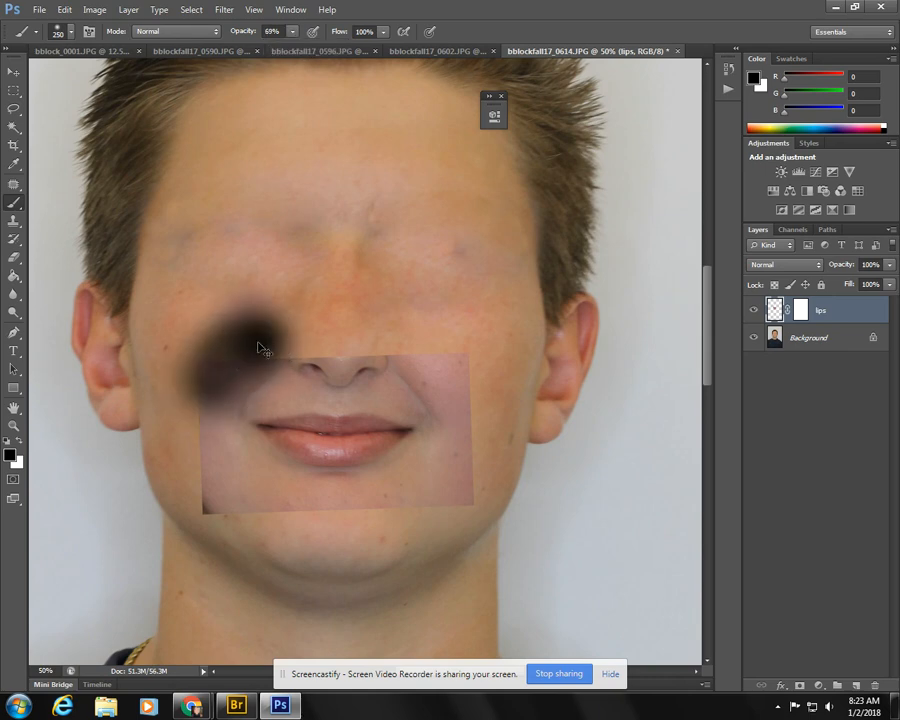
pyautogui.hotkey('ctrl', 'z')
pyautogui.click(730, 68)
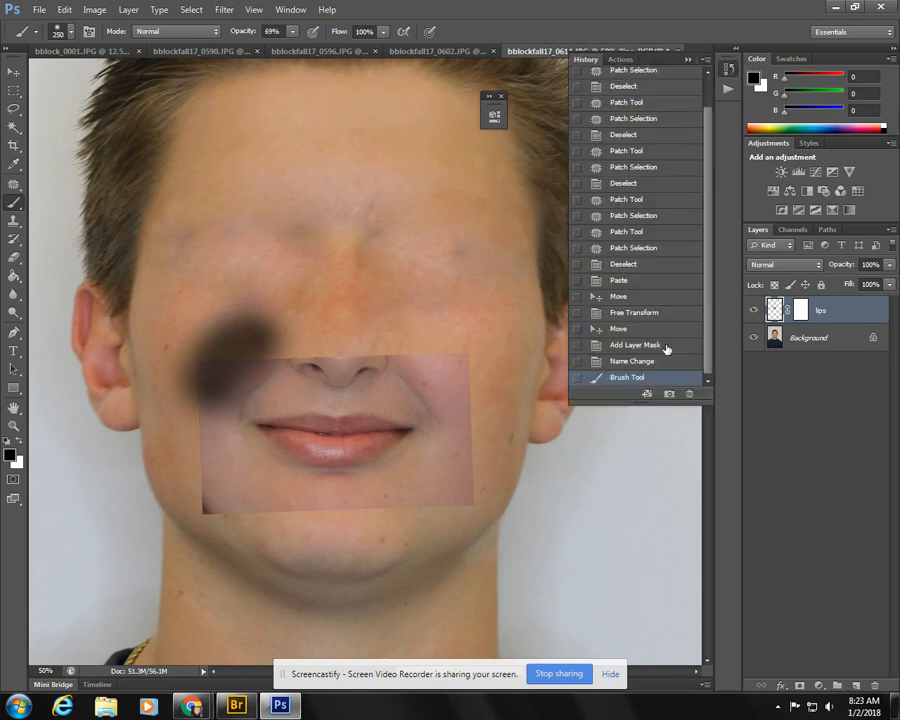
pyautogui.click(640, 361)
# - Paint black on the lips layer mask to hide the pasted patch's skin beside and below the mouth
pyautogui.click(799, 311)
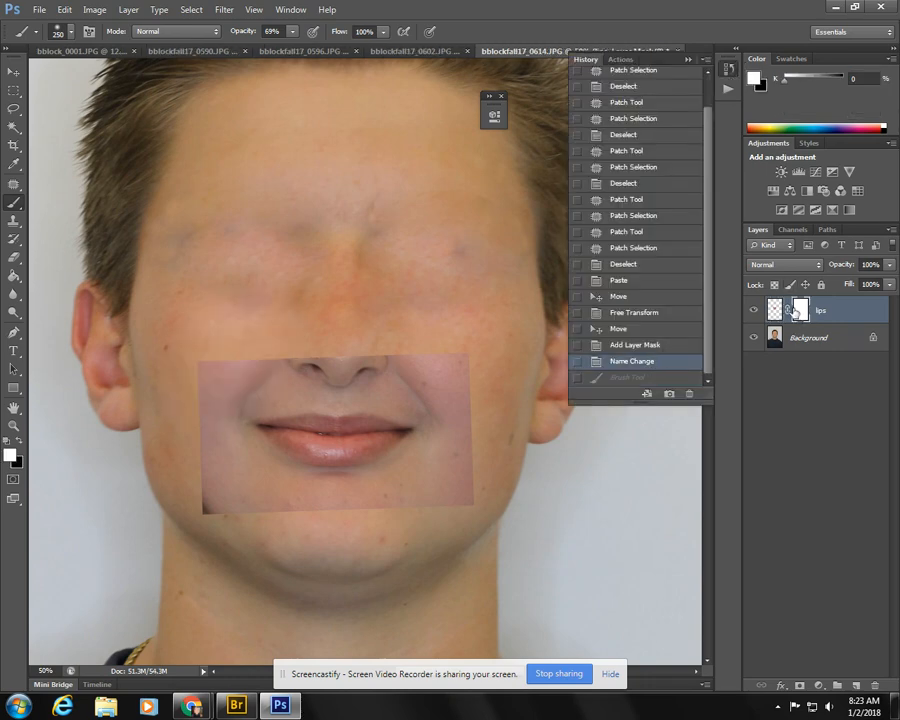
pyautogui.click(261, 352)
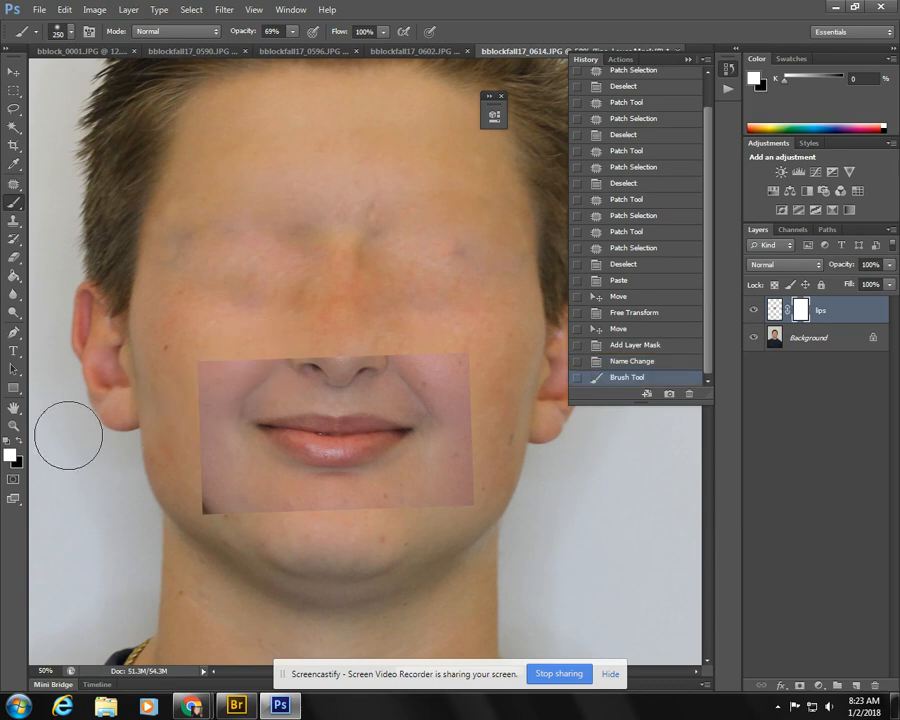
pyautogui.click(20, 441)
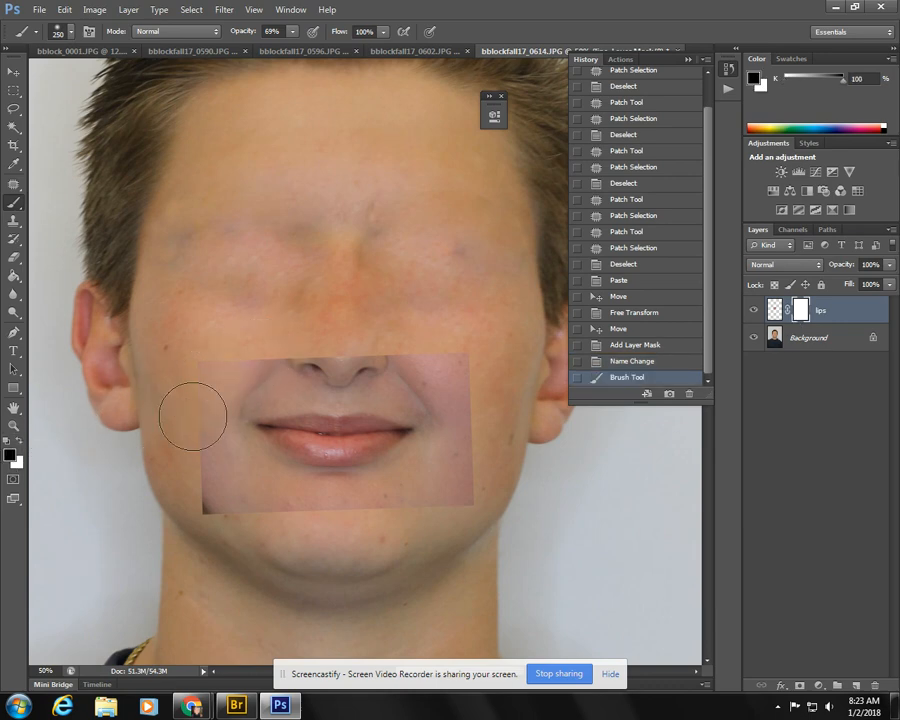
pyautogui.click(248, 352)
pyautogui.moveTo(189, 448)
pyautogui.mouseDown()
pyautogui.moveTo(216, 519)
pyautogui.moveTo(177, 434)
pyautogui.moveTo(267, 523)
pyautogui.mouseUp()
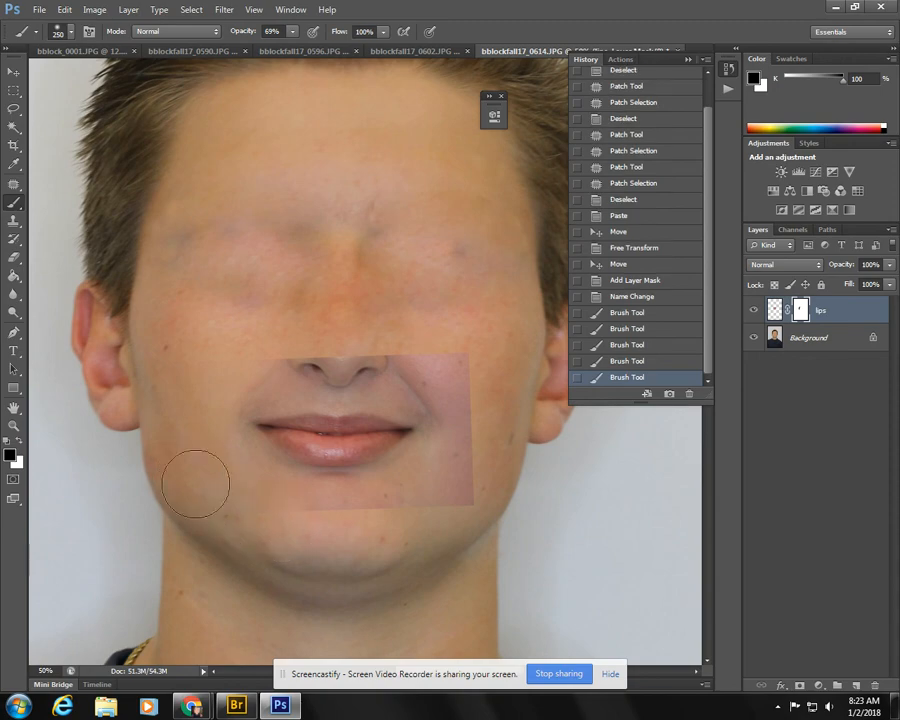
pyautogui.moveTo(197, 483); pyautogui.dragTo(373, 526)
pyautogui.moveTo(294, 528); pyautogui.dragTo(425, 512)
pyautogui.moveTo(478, 464)
pyautogui.mouseDown()
pyautogui.moveTo(437, 512)
pyautogui.moveTo(290, 521)
pyautogui.mouseUp()
pyautogui.moveTo(292, 521); pyautogui.dragTo(551, 511)
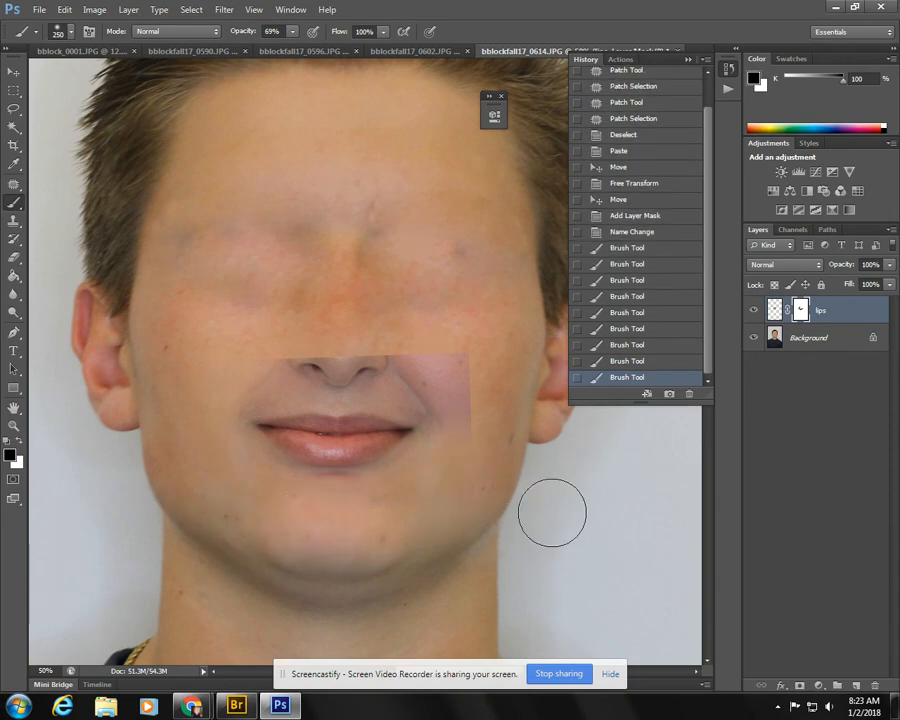
# - Hide the Background layer and mask out the remaining nose and skin above the lips with black
pyautogui.click(754, 341)
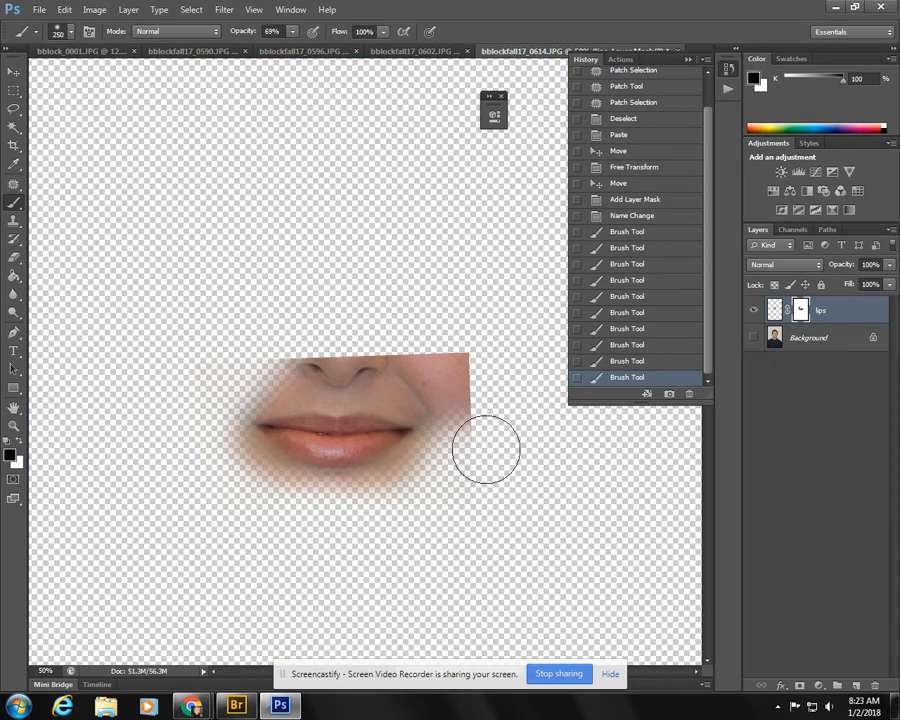
pyautogui.moveTo(482, 444)
pyautogui.mouseDown()
pyautogui.moveTo(452, 350)
pyautogui.moveTo(456, 371)
pyautogui.moveTo(313, 354)
pyautogui.moveTo(277, 368)
pyautogui.mouseUp()
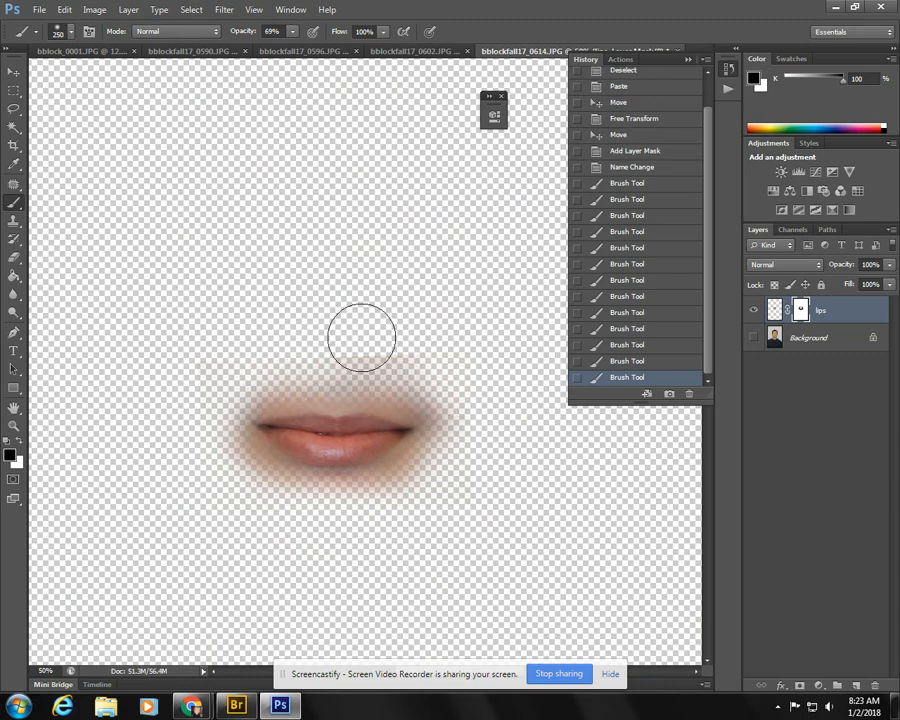
pyautogui.moveTo(360, 342); pyautogui.dragTo(256, 370)
pyautogui.moveTo(392, 352)
pyautogui.mouseDown()
pyautogui.moveTo(468, 379)
pyautogui.moveTo(400, 544)
pyautogui.moveTo(183, 436)
pyautogui.moveTo(197, 346)
pyautogui.moveTo(212, 351)
pyautogui.mouseUp()
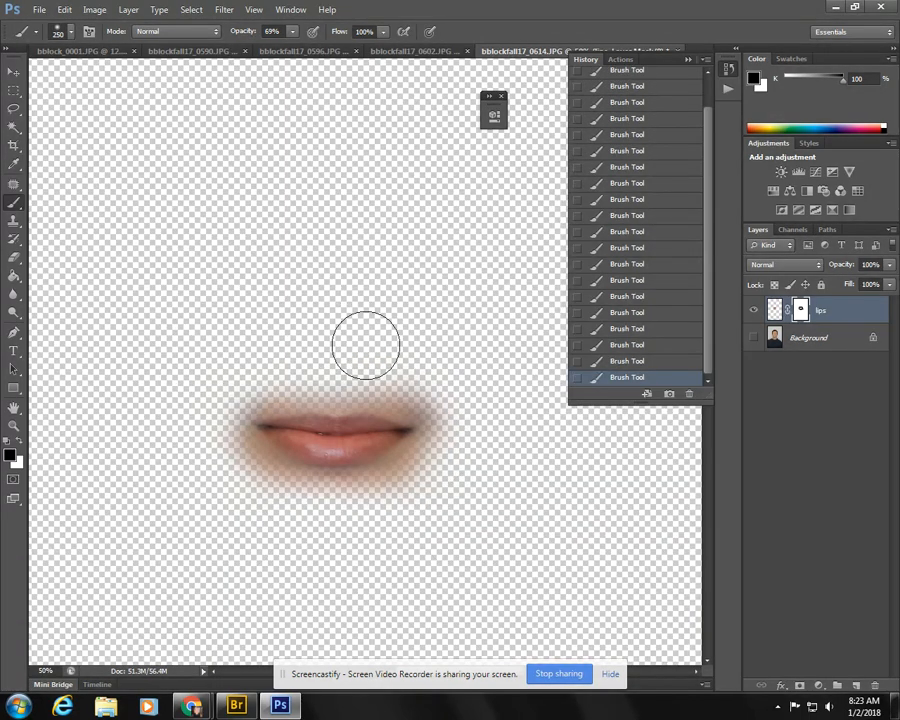
# - Paint black across the middle of the lips on the mask and restore them by painting white
pyautogui.moveTo(346, 378); pyautogui.dragTo(344, 517)
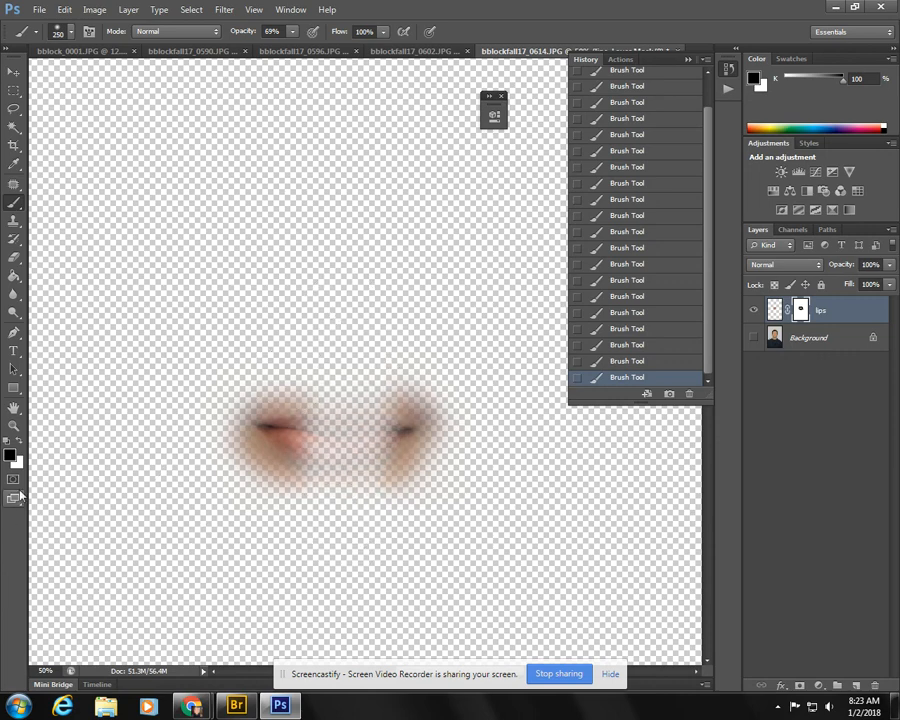
pyautogui.click(17, 444)
pyautogui.moveTo(235, 466)
pyautogui.mouseDown()
pyautogui.moveTo(302, 452)
pyautogui.moveTo(296, 444)
pyautogui.moveTo(394, 433)
pyautogui.moveTo(298, 437)
pyautogui.moveTo(395, 440)
pyautogui.moveTo(305, 448)
pyautogui.moveTo(386, 437)
pyautogui.moveTo(283, 436)
pyautogui.moveTo(393, 444)
pyautogui.moveTo(277, 448)
pyautogui.moveTo(390, 435)
pyautogui.moveTo(265, 438)
pyautogui.mouseUp()
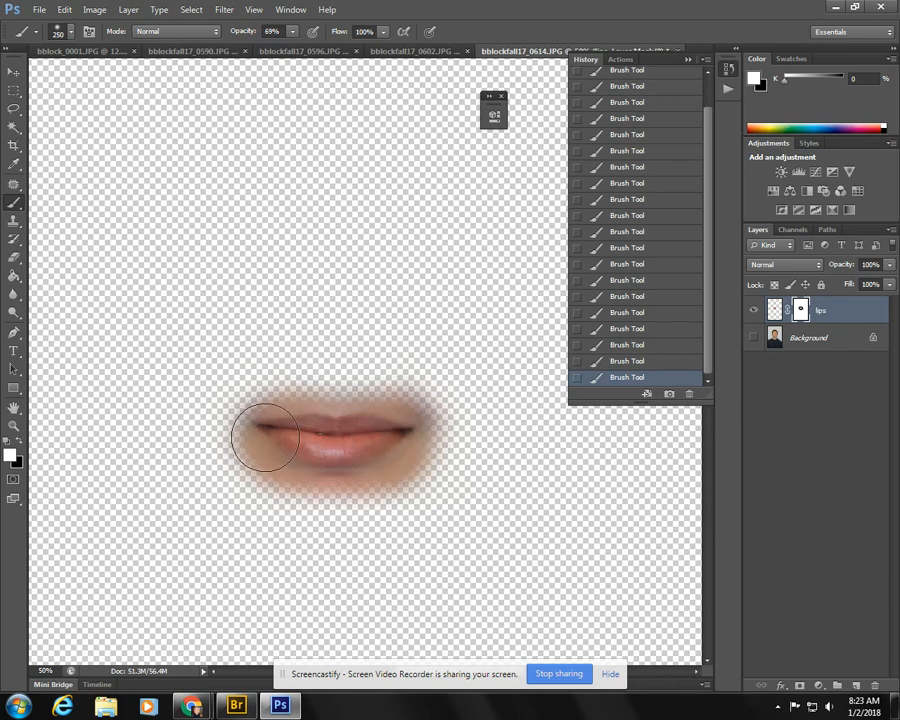
# - Show the Background layer again and scale the lips up to about 109% with Free Transform
pyautogui.click(755, 339)
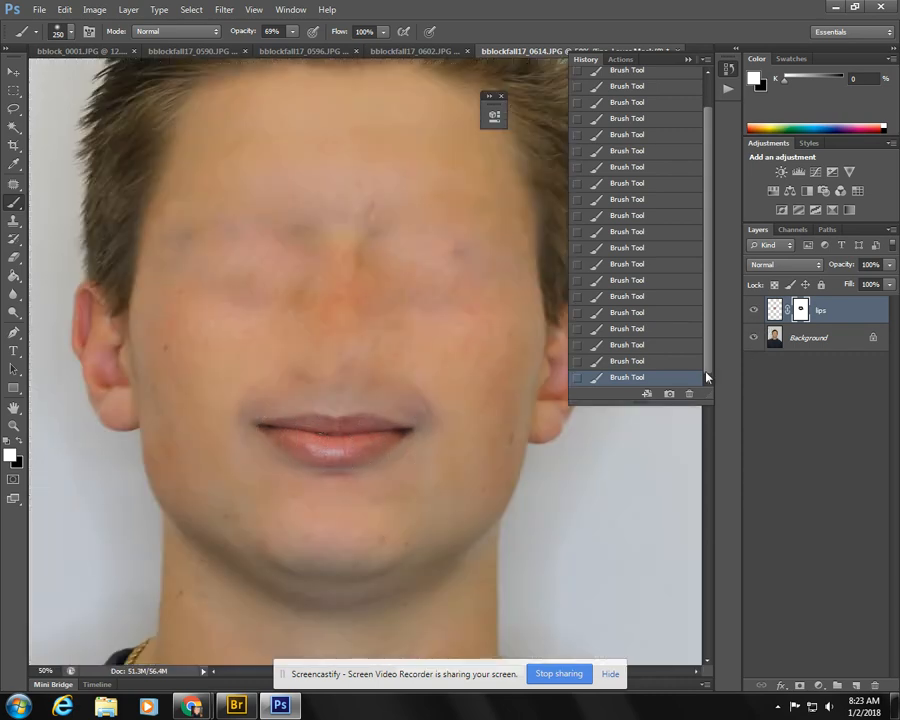
pyautogui.hotkey('ctrl', 't')
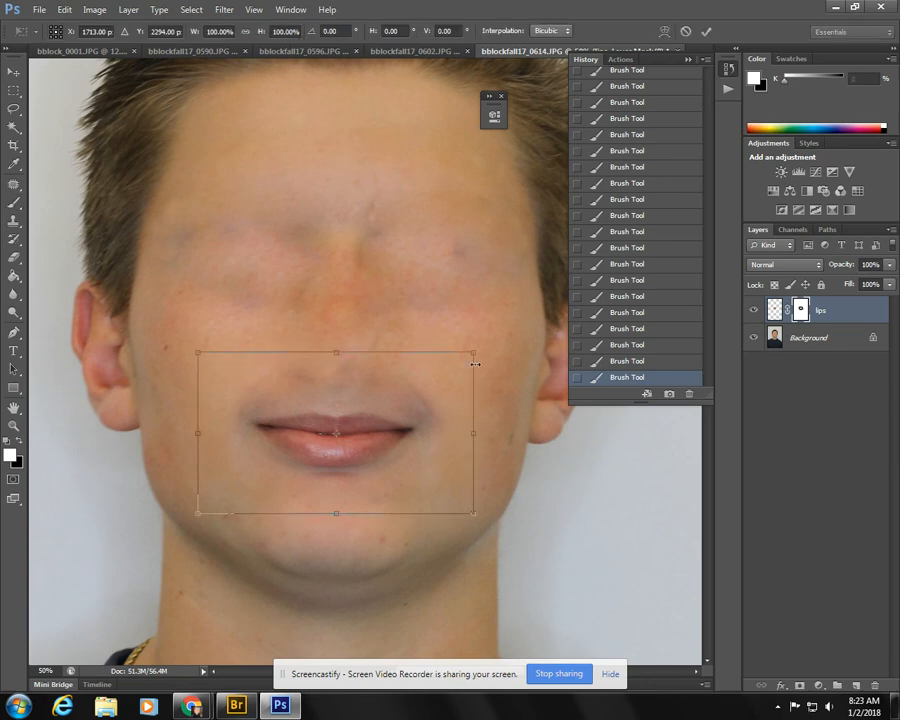
pyautogui.moveTo(475, 355); pyautogui.dragTo(502, 336)
pyautogui.moveTo(386, 445); pyautogui.dragTo(373, 451)
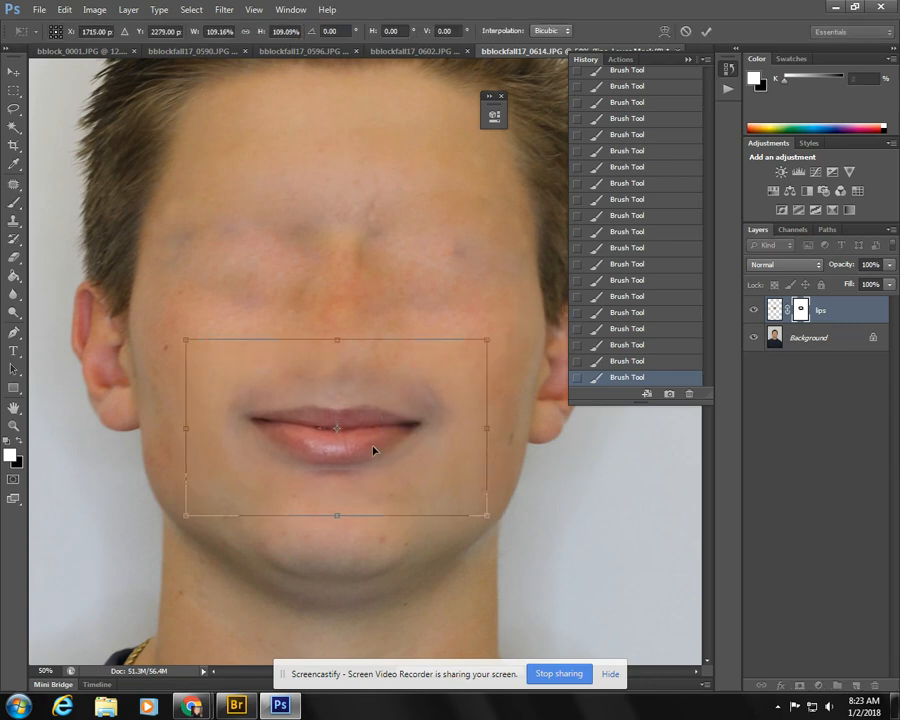
pyautogui.press('Return')
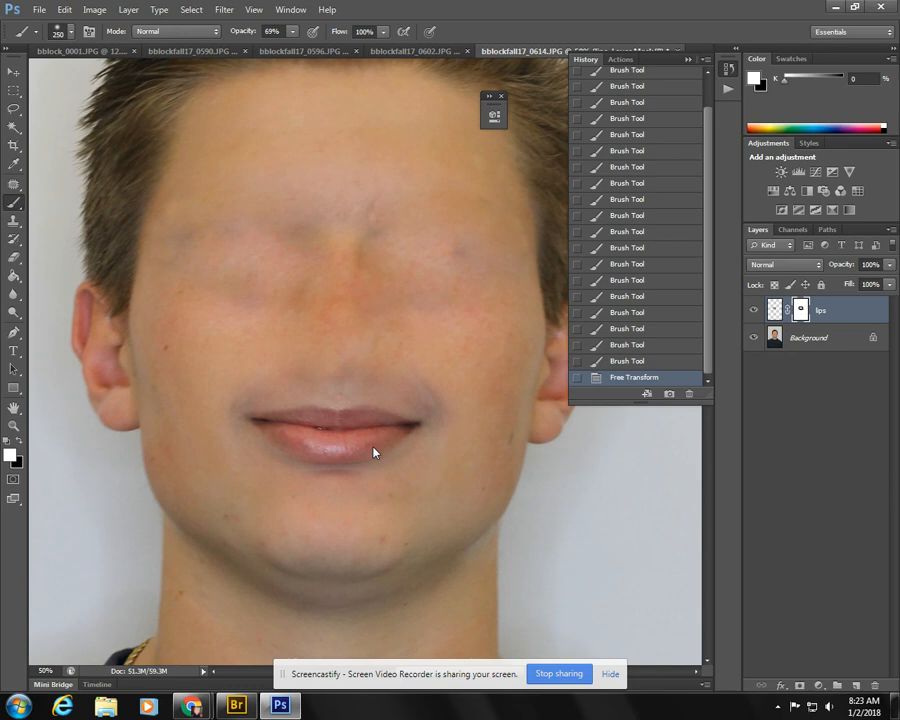
# - Copy a rectangular area around the nose in bblockfall17_0596.JPG and paste it into bblockfall17_0614.JPG
pyautogui.click(297, 52)
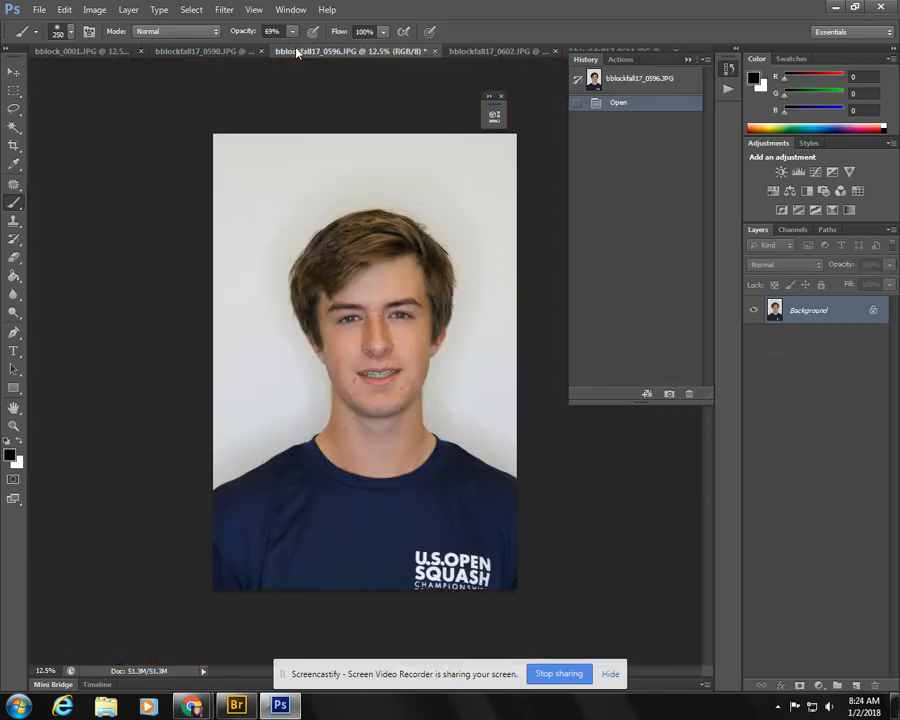
pyautogui.click(14, 90)
pyautogui.moveTo(349, 310); pyautogui.dragTo(401, 368)
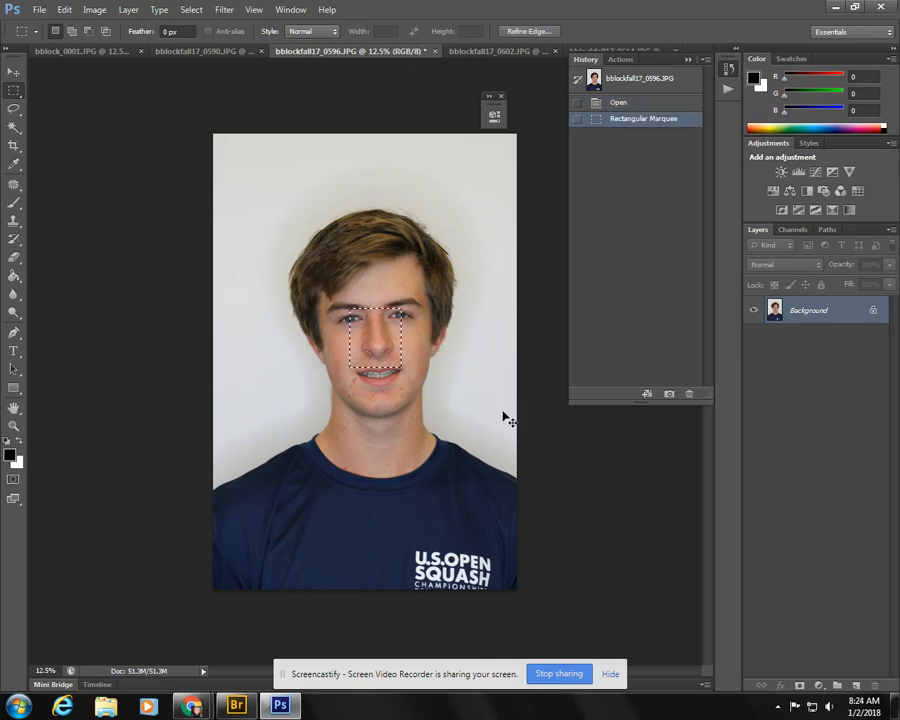
pyautogui.click(612, 50)
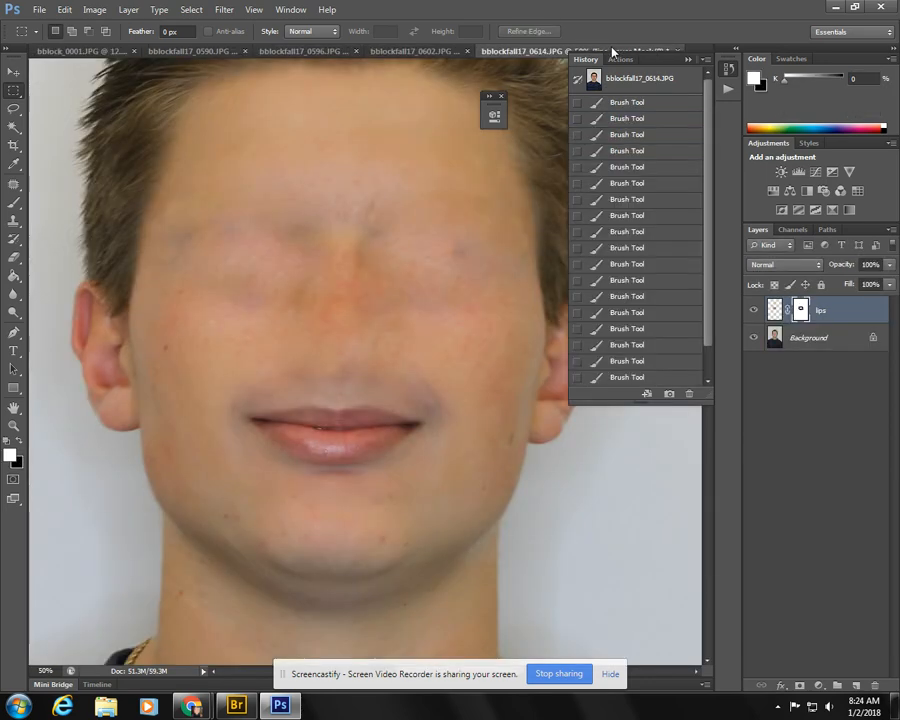
pyautogui.hotkey('ctrl', 'v')
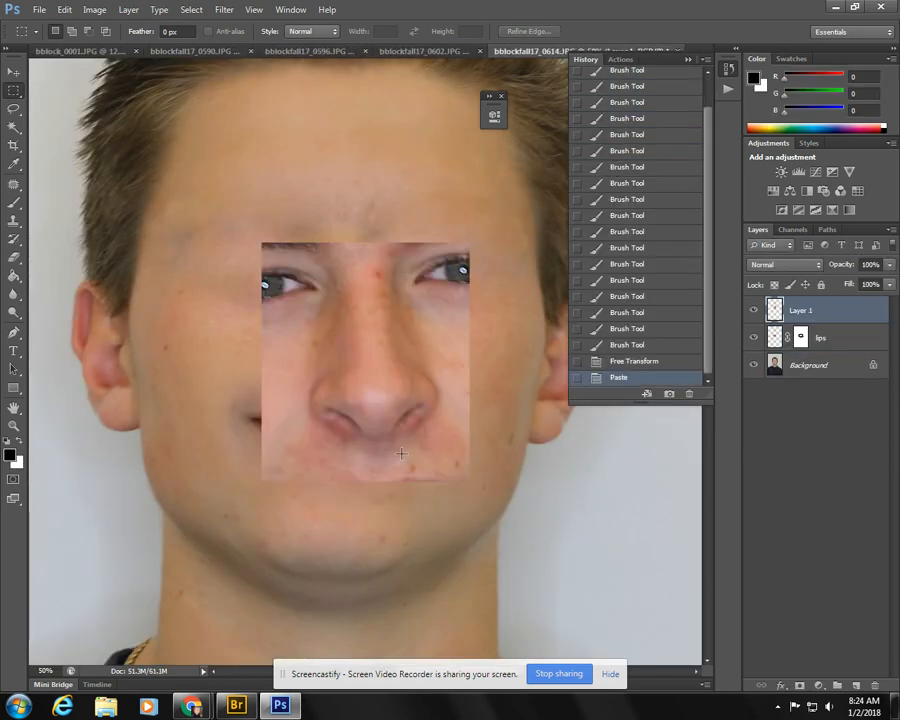
# - Move the pasted nose above the lips, scale it to about 90% by 92% and rotate it about 3 degrees
pyautogui.hotkey('ctrl', 't')
pyautogui.moveTo(365, 397); pyautogui.dragTo(344, 342)
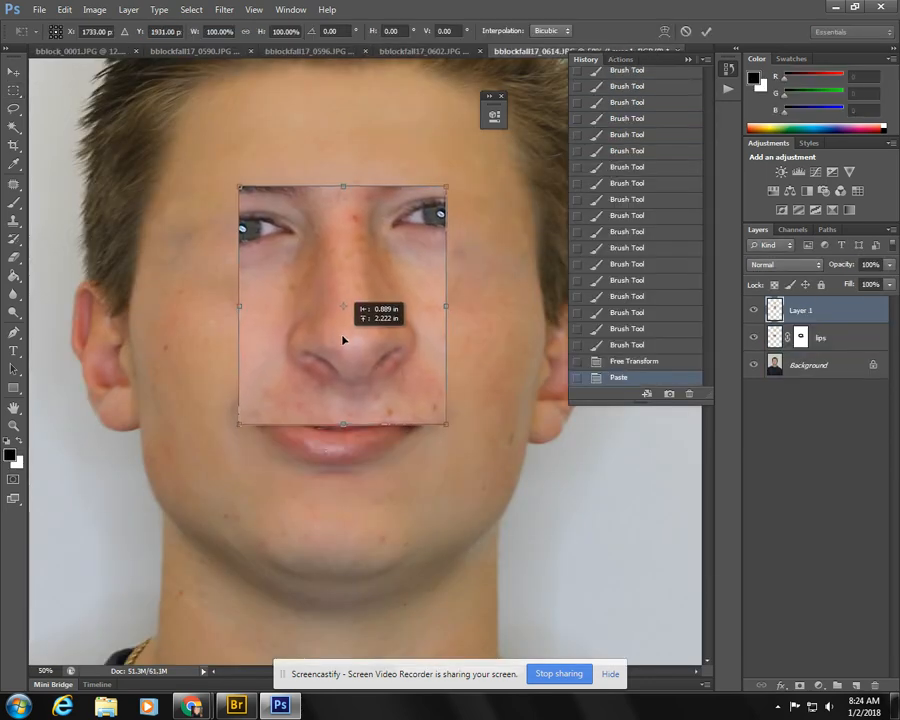
pyautogui.moveTo(461, 176); pyautogui.dragTo(431, 212)
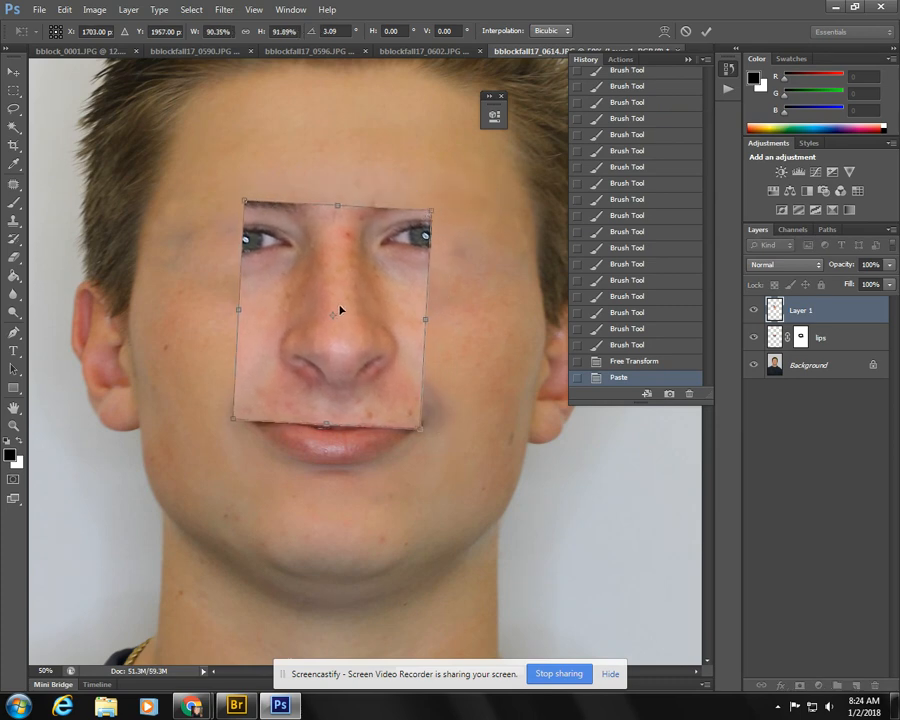
pyautogui.moveTo(340, 311)
pyautogui.mouseDown()
pyautogui.moveTo(455, 306)
pyautogui.moveTo(382, 317)
pyautogui.moveTo(335, 293)
pyautogui.moveTo(336, 313)
pyautogui.mouseUp()
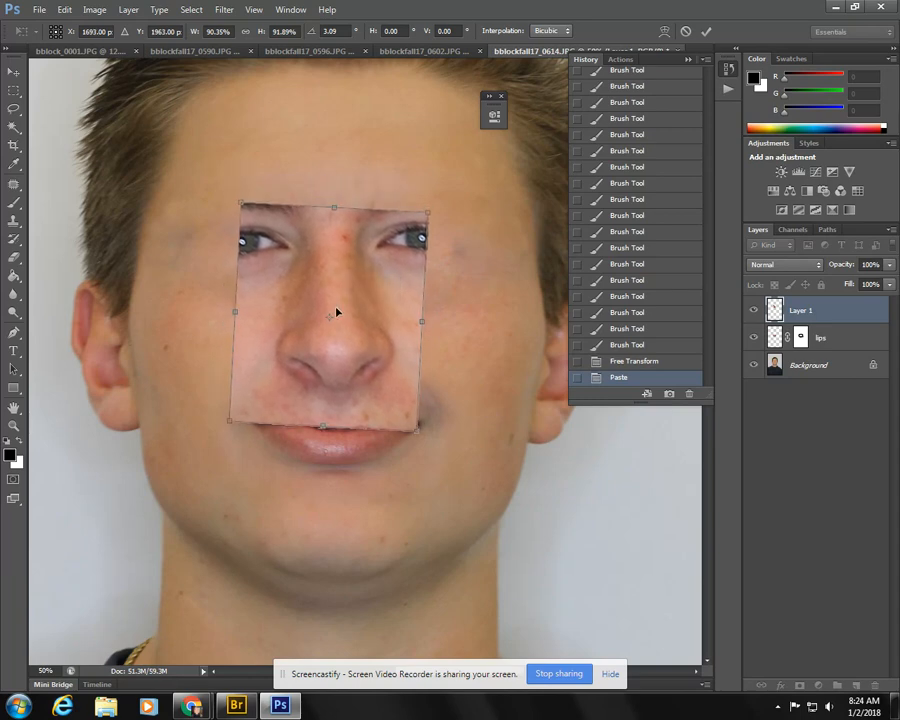
pyautogui.press('Return')
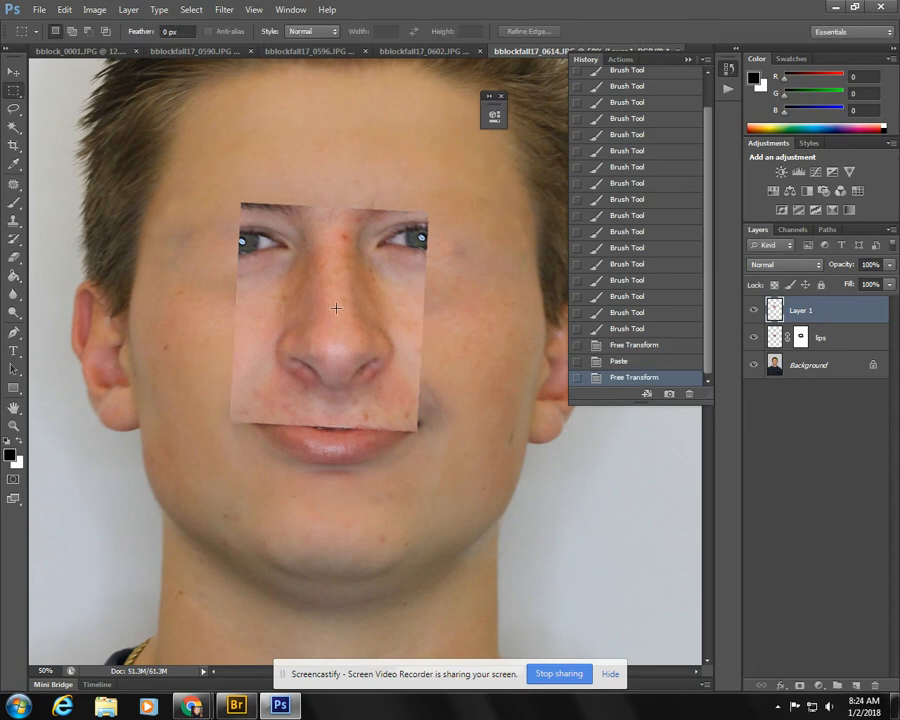
# - Add a layer mask to the nose layer and paint black around the nose to hide the eyes and patch edges
pyautogui.click(805, 688)
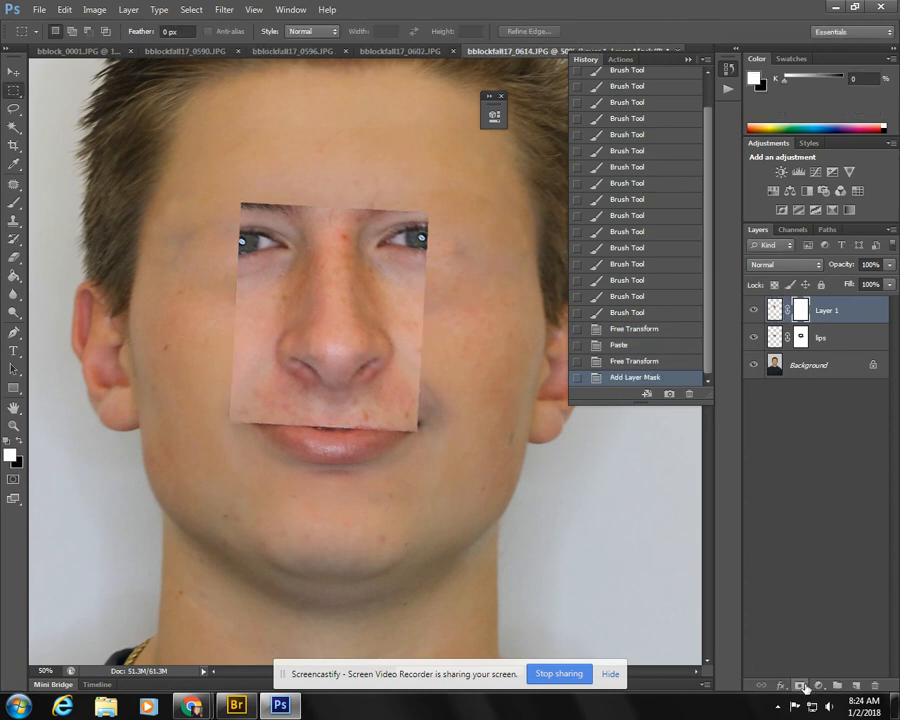
pyautogui.click(20, 203)
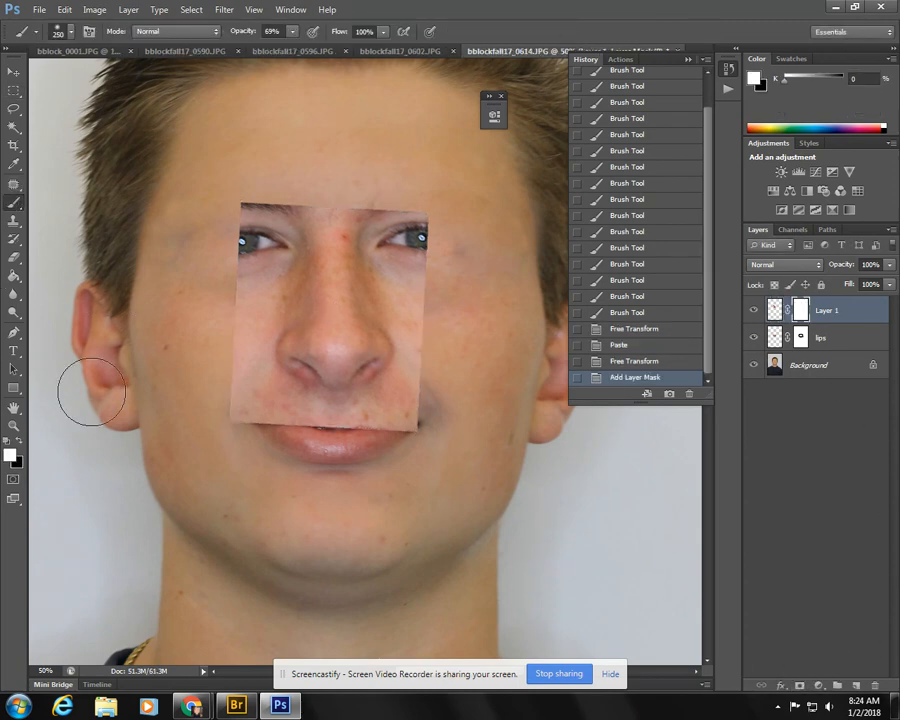
pyautogui.click(19, 441)
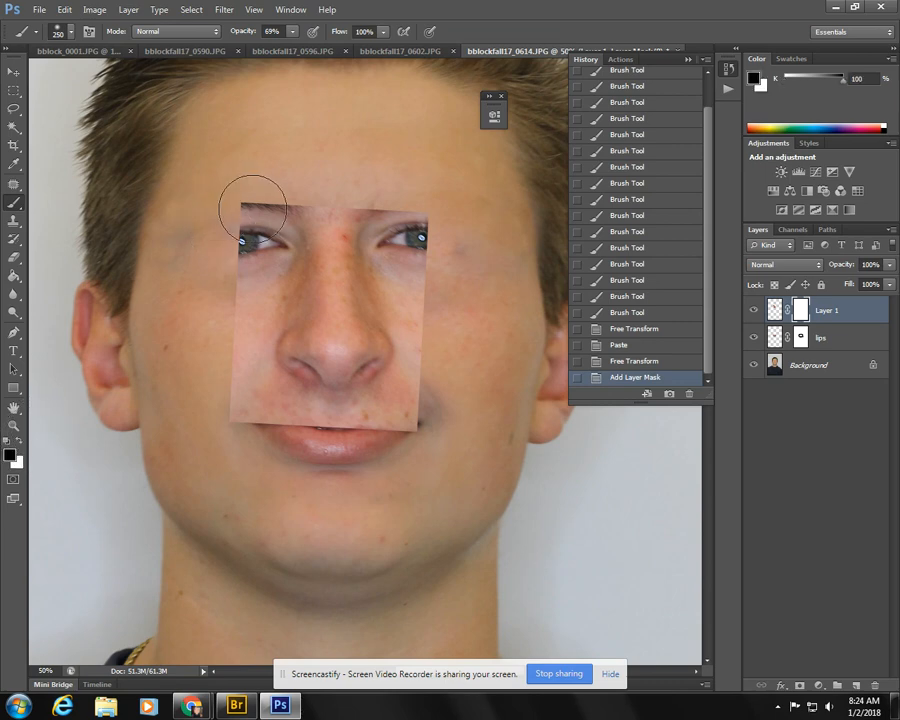
pyautogui.moveTo(251, 206)
pyautogui.mouseDown()
pyautogui.moveTo(221, 299)
pyautogui.moveTo(264, 190)
pyautogui.mouseUp()
pyautogui.moveTo(264, 190)
pyautogui.mouseDown()
pyautogui.moveTo(232, 280)
pyautogui.moveTo(286, 182)
pyautogui.mouseUp()
pyautogui.moveTo(290, 205)
pyautogui.mouseDown()
pyautogui.moveTo(330, 191)
pyautogui.moveTo(324, 202)
pyautogui.moveTo(332, 202)
pyautogui.moveTo(338, 177)
pyautogui.moveTo(341, 193)
pyautogui.moveTo(385, 101)
pyautogui.moveTo(410, 159)
pyautogui.moveTo(431, 286)
pyautogui.moveTo(412, 220)
pyautogui.moveTo(413, 250)
pyautogui.moveTo(440, 370)
pyautogui.moveTo(357, 450)
pyautogui.moveTo(388, 441)
pyautogui.mouseUp()
pyautogui.moveTo(388, 441)
pyautogui.mouseDown()
pyautogui.moveTo(246, 430)
pyautogui.moveTo(251, 438)
pyautogui.moveTo(208, 314)
pyautogui.mouseUp()
pyautogui.moveTo(208, 314)
pyautogui.mouseDown()
pyautogui.moveTo(238, 417)
pyautogui.moveTo(236, 283)
pyautogui.mouseUp()
pyautogui.moveTo(253, 443)
pyautogui.mouseDown()
pyautogui.moveTo(370, 447)
pyautogui.moveTo(436, 414)
pyautogui.mouseUp()
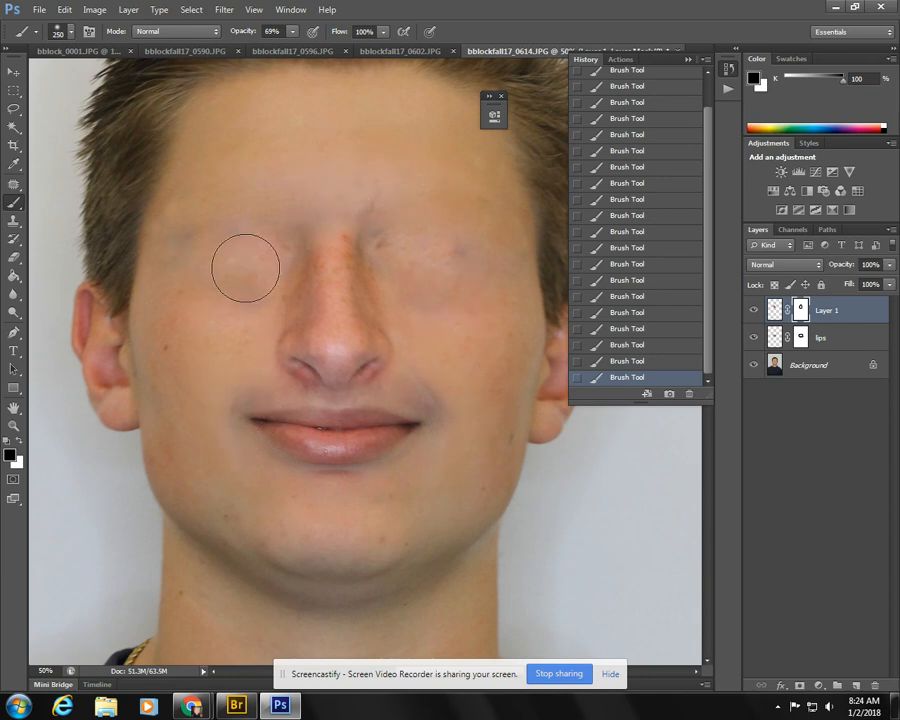
# - Scale the masked nose down slightly and nudge it to center it above the lips
pyautogui.hotkey('ctrl', 't')
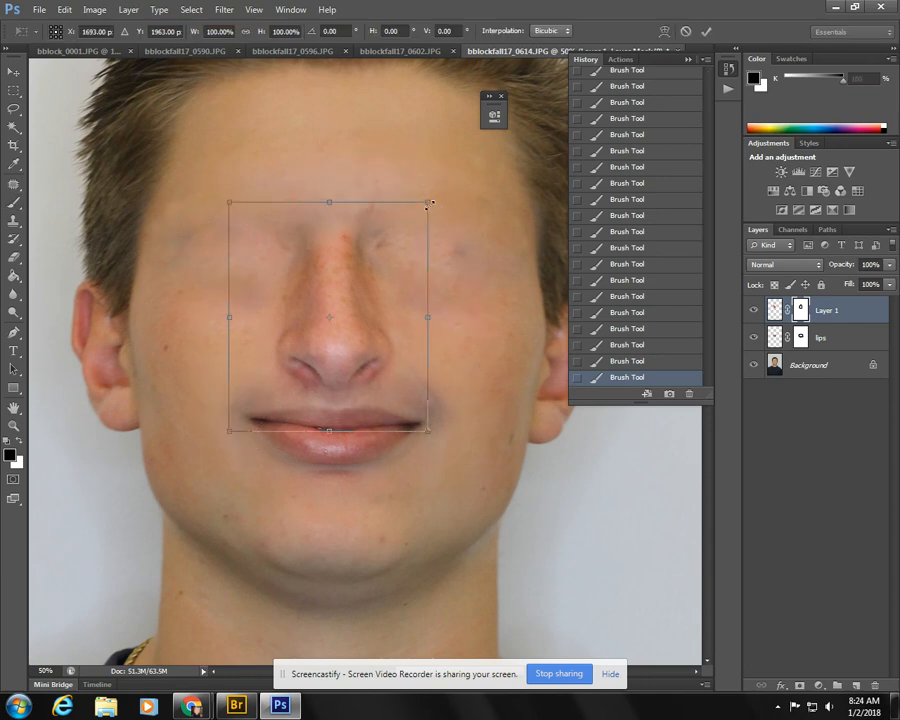
pyautogui.moveTo(428, 204); pyautogui.dragTo(414, 217)
pyautogui.moveTo(311, 333)
pyautogui.mouseDown()
pyautogui.moveTo(323, 331)
pyautogui.moveTo(320, 322)
pyautogui.moveTo(315, 329)
pyautogui.mouseUp()
pyautogui.press('Return')
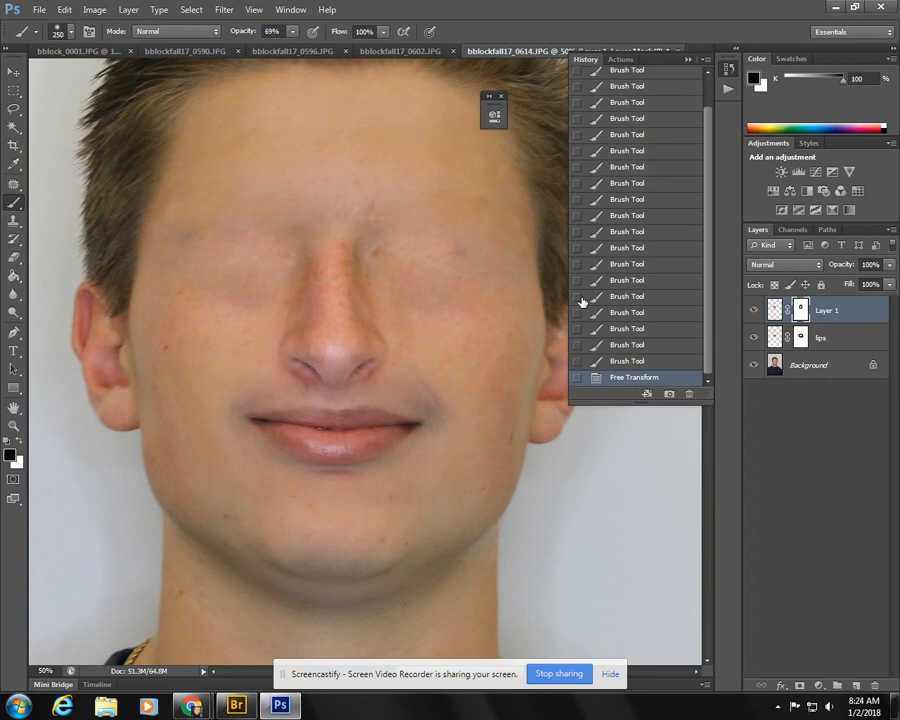
# - Copy a rectangular area with both eyes and eyebrows from bblockfall17_0590.JPG and paste it into bblockfall17_0614.JPG
pyautogui.click(273, 56)
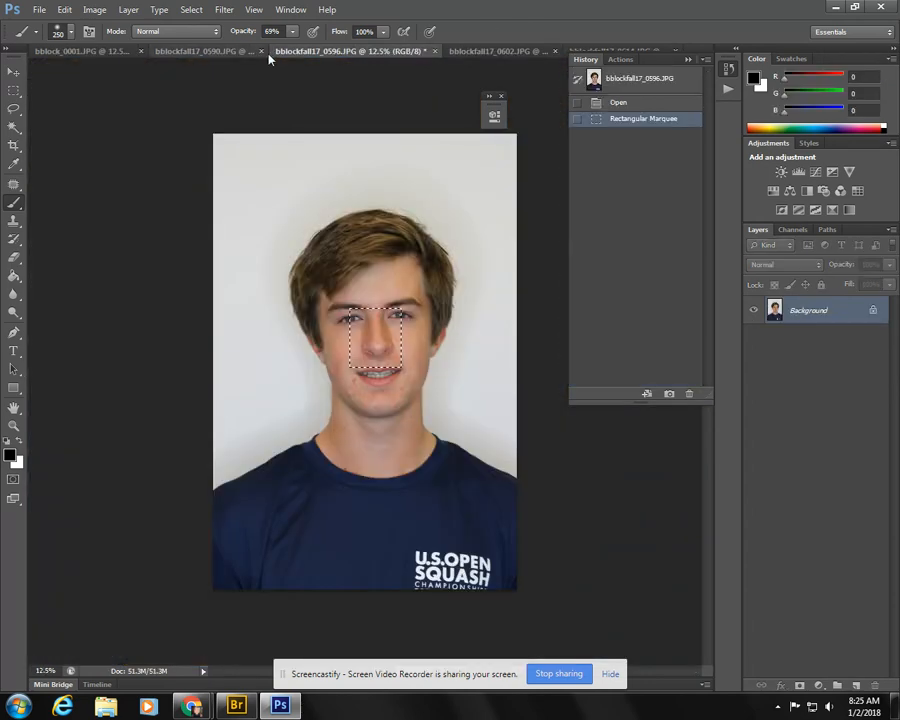
pyautogui.click(224, 54)
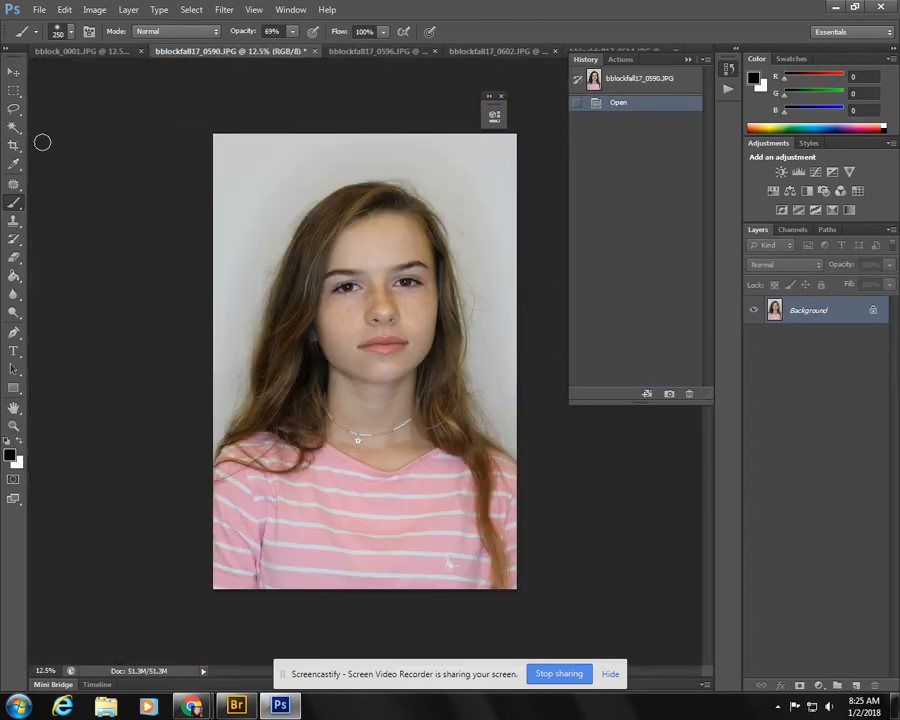
pyautogui.click(13, 91)
pyautogui.moveTo(316, 277); pyautogui.dragTo(453, 310)
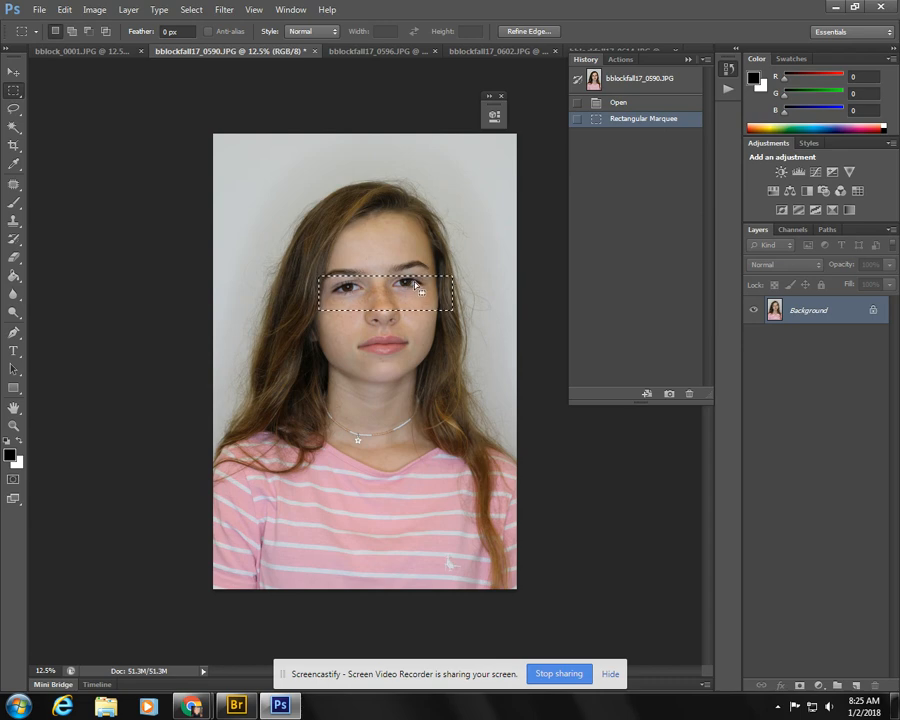
pyautogui.click(297, 252)
pyautogui.moveTo(297, 252); pyautogui.dragTo(450, 312)
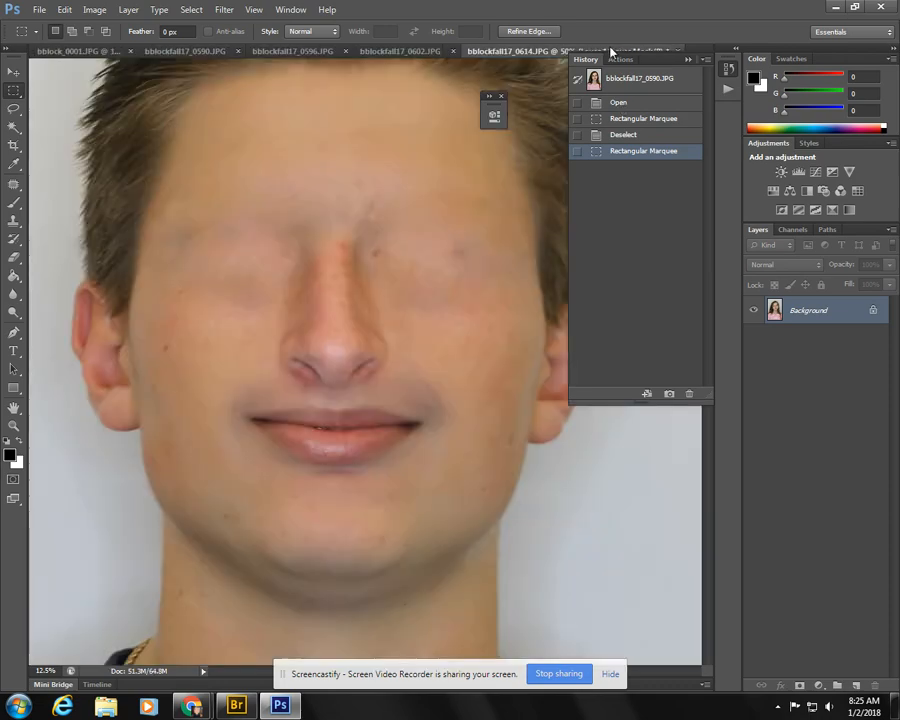
pyautogui.click(608, 51)
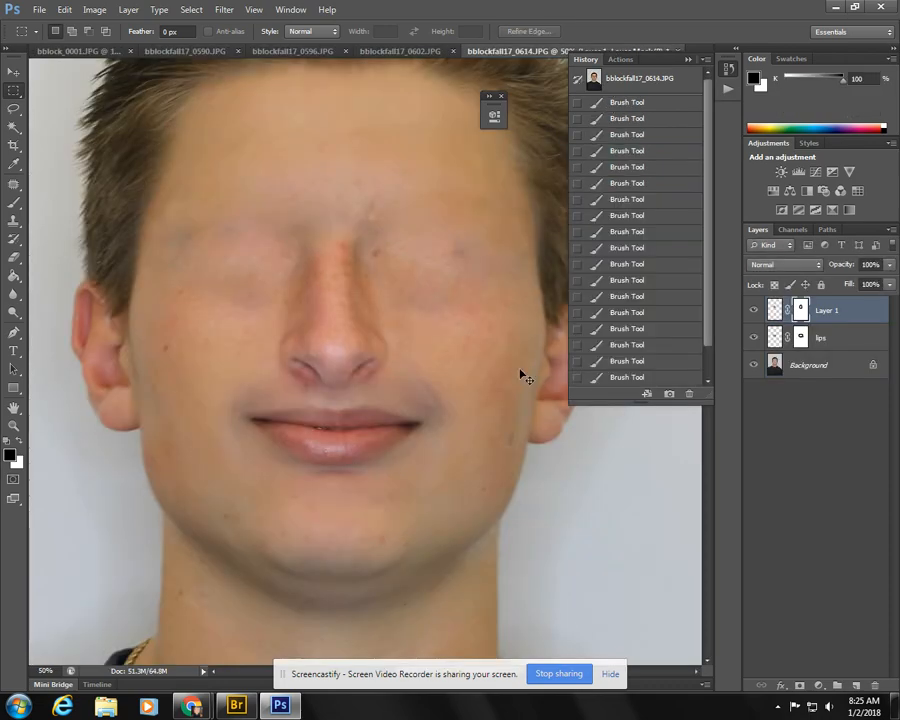
pyautogui.hotkey('ctrl', 'v')
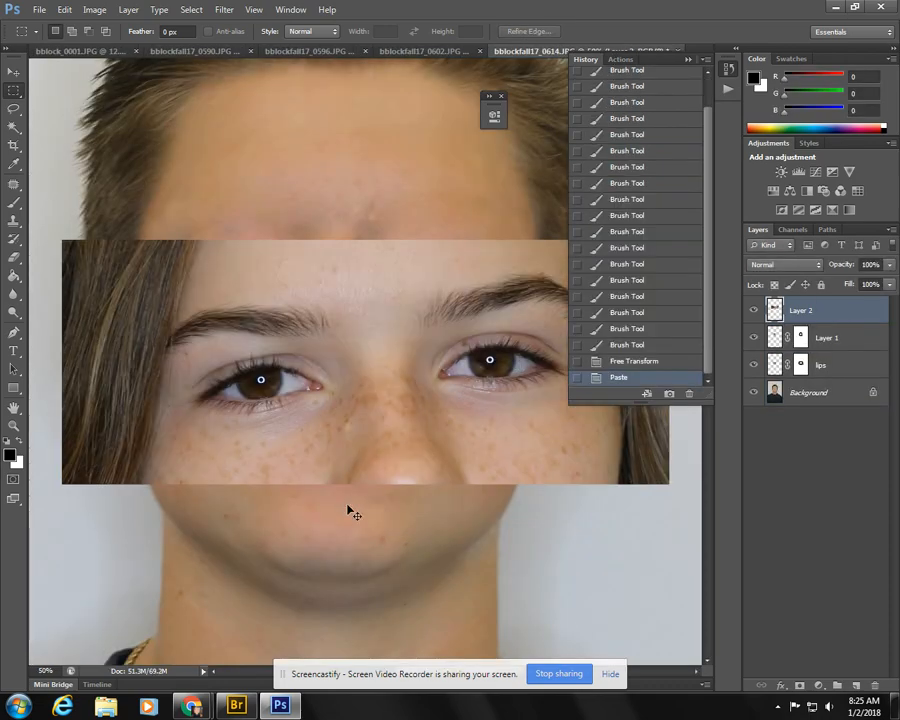
# - Scale the pasted eyes to about 70%, rotate them about 3.7 degrees and position them above the nose
pyautogui.hotkey('ctrl', 't')
pyautogui.moveTo(671, 486); pyautogui.dragTo(480, 410)
pyautogui.moveTo(268, 370); pyautogui.dragTo(307, 275)
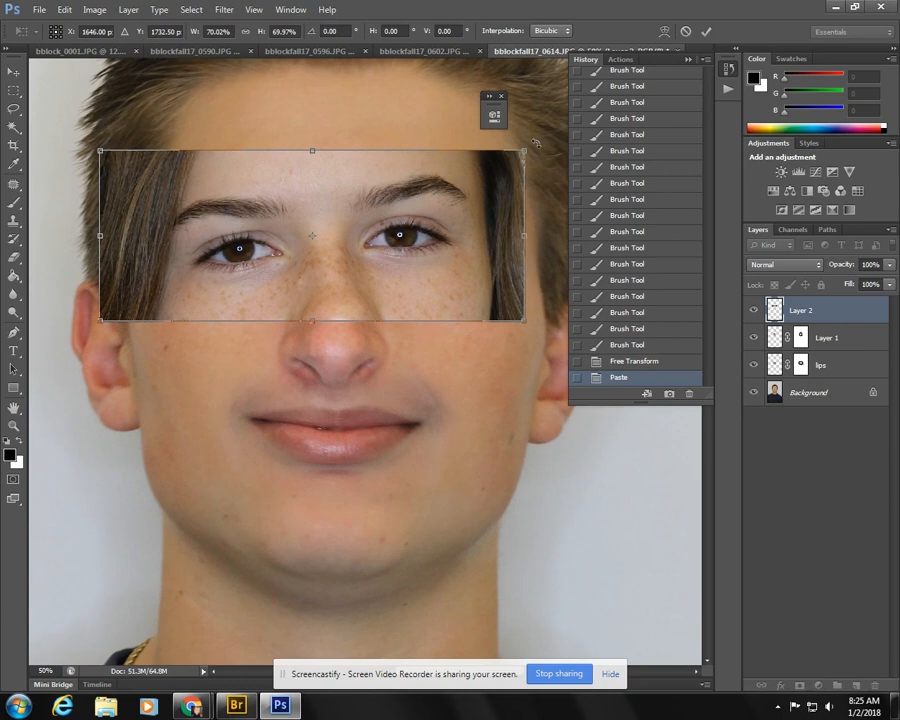
pyautogui.moveTo(535, 143); pyautogui.dragTo(540, 157)
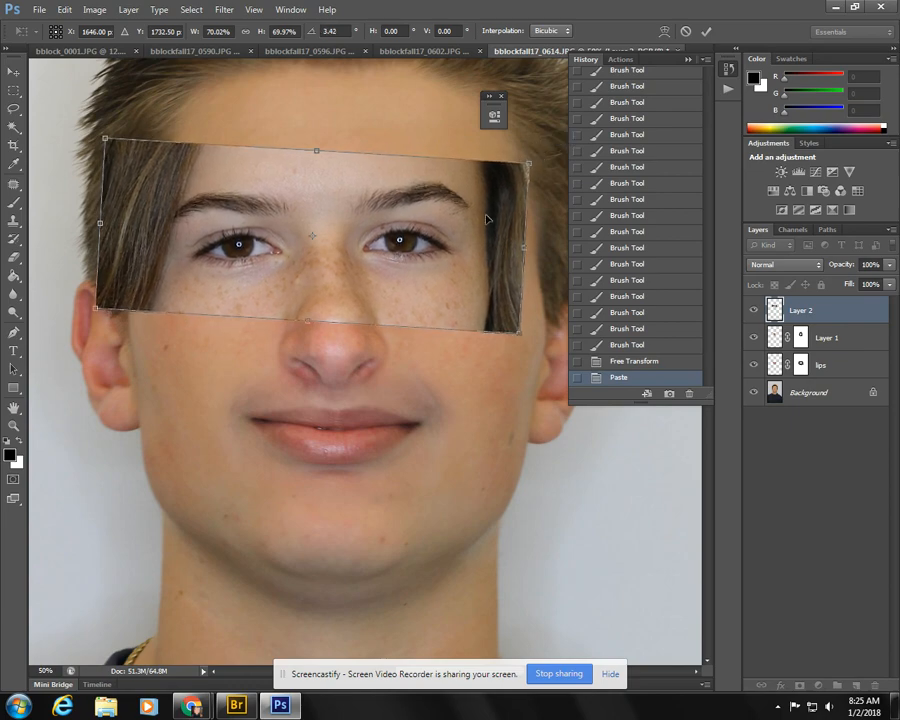
pyautogui.moveTo(376, 288); pyautogui.dragTo(382, 289)
pyautogui.moveTo(533, 348); pyautogui.dragTo(529, 347)
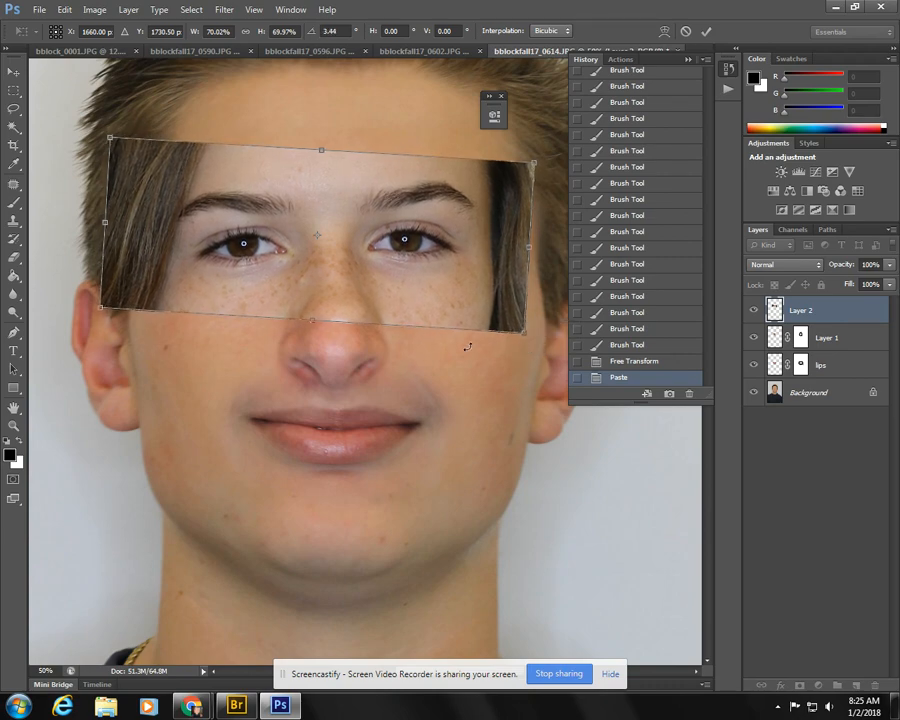
pyautogui.moveTo(350, 314)
pyautogui.mouseDown()
pyautogui.moveTo(338, 325)
pyautogui.moveTo(353, 322)
pyautogui.mouseUp()
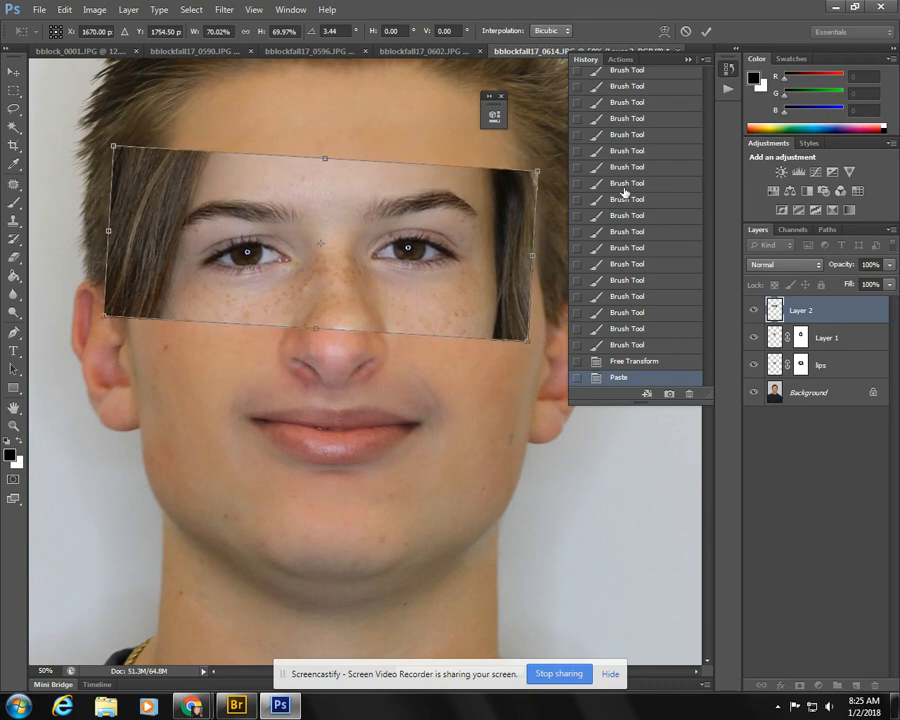
pyautogui.moveTo(556, 160); pyautogui.dragTo(560, 158)
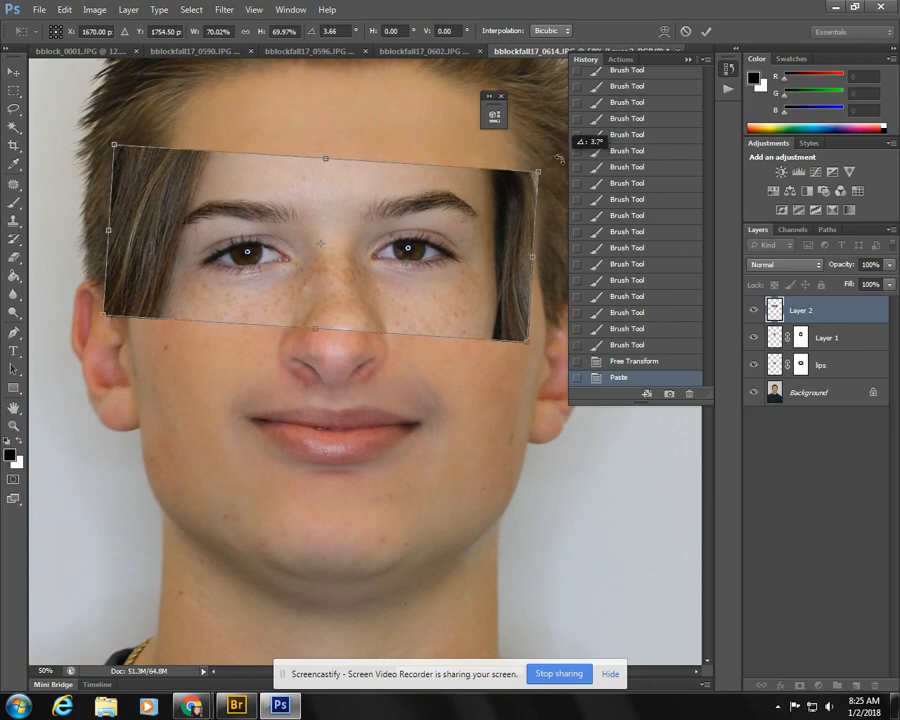
pyautogui.press('Return')
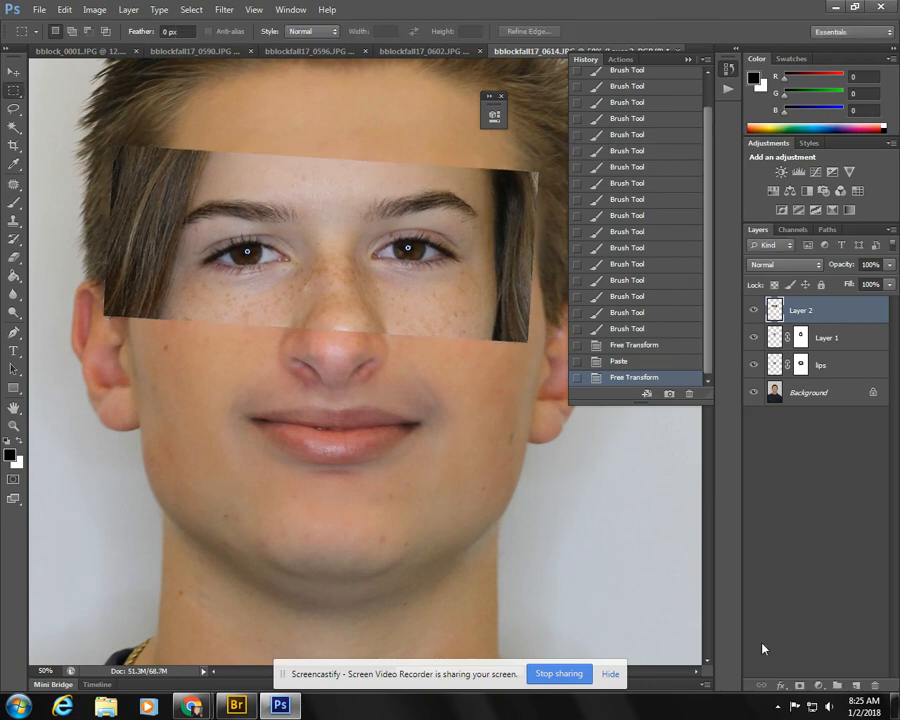
# - Add a layer mask to the eyes layer and paint black around the eyes to hide the hair, eyebrows and patch edges
pyautogui.click(800, 686)
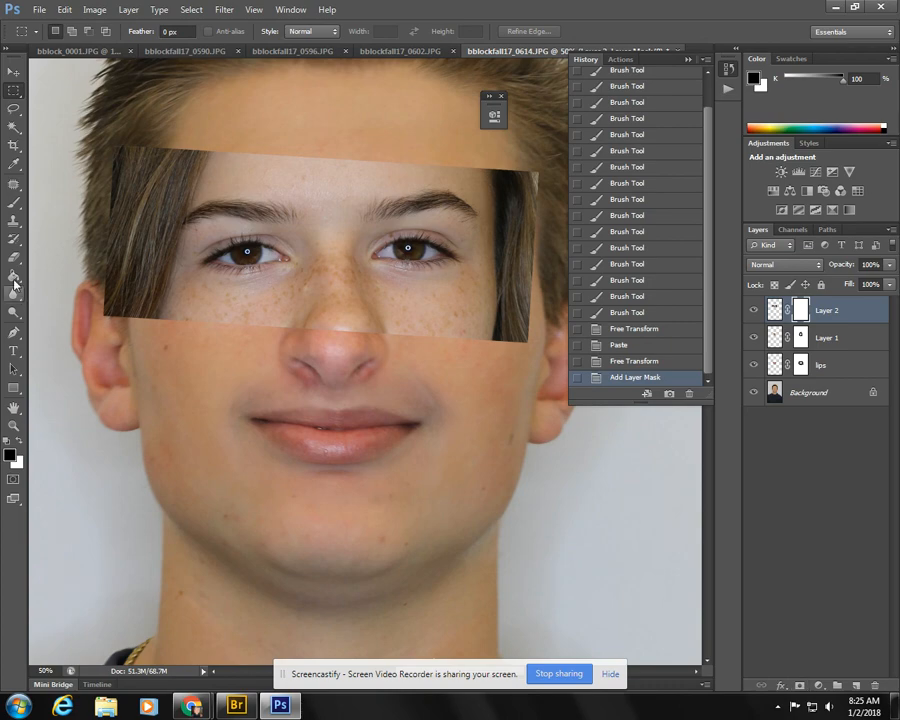
pyautogui.click(13, 207)
pyautogui.moveTo(140, 328)
pyautogui.mouseDown()
pyautogui.moveTo(88, 222)
pyautogui.moveTo(116, 335)
pyautogui.moveTo(124, 165)
pyautogui.mouseUp()
pyautogui.moveTo(148, 172)
pyautogui.mouseDown()
pyautogui.moveTo(119, 250)
pyautogui.moveTo(152, 193)
pyautogui.moveTo(202, 160)
pyautogui.moveTo(165, 256)
pyautogui.mouseUp()
pyautogui.moveTo(164, 258)
pyautogui.mouseDown()
pyautogui.moveTo(175, 186)
pyautogui.moveTo(139, 285)
pyautogui.moveTo(134, 334)
pyautogui.moveTo(243, 341)
pyautogui.mouseUp()
pyautogui.moveTo(240, 340)
pyautogui.mouseDown()
pyautogui.moveTo(133, 297)
pyautogui.moveTo(232, 330)
pyautogui.moveTo(318, 323)
pyautogui.moveTo(306, 316)
pyautogui.moveTo(338, 305)
pyautogui.moveTo(330, 267)
pyautogui.moveTo(344, 345)
pyautogui.moveTo(427, 337)
pyautogui.moveTo(362, 326)
pyautogui.mouseUp()
pyautogui.moveTo(362, 326)
pyautogui.mouseDown()
pyautogui.moveTo(498, 318)
pyautogui.moveTo(510, 292)
pyautogui.mouseUp()
pyautogui.moveTo(510, 315)
pyautogui.mouseDown()
pyautogui.moveTo(546, 303)
pyautogui.moveTo(560, 212)
pyautogui.moveTo(539, 248)
pyautogui.moveTo(505, 192)
pyautogui.mouseUp()
pyautogui.moveTo(435, 155)
pyautogui.mouseDown()
pyautogui.moveTo(373, 165)
pyautogui.moveTo(514, 185)
pyautogui.moveTo(357, 186)
pyautogui.moveTo(519, 179)
pyautogui.moveTo(516, 309)
pyautogui.moveTo(494, 178)
pyautogui.moveTo(182, 199)
pyautogui.moveTo(346, 184)
pyautogui.moveTo(313, 174)
pyautogui.moveTo(352, 161)
pyautogui.mouseUp()
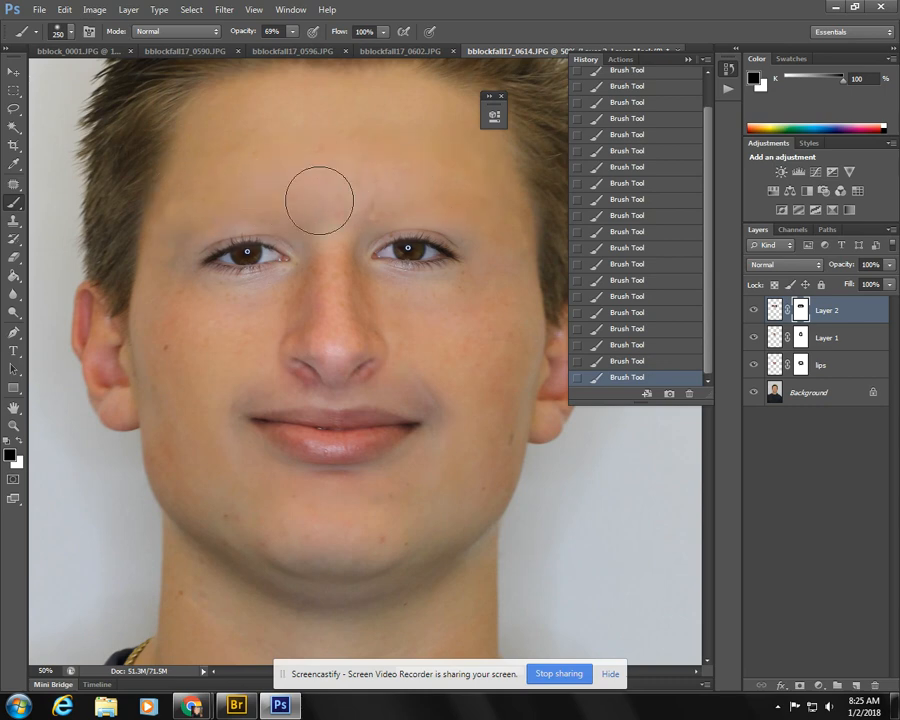
pyautogui.moveTo(191, 217)
pyautogui.mouseDown()
pyautogui.moveTo(229, 224)
pyautogui.moveTo(230, 256)
pyautogui.moveTo(237, 213)
pyautogui.mouseUp()
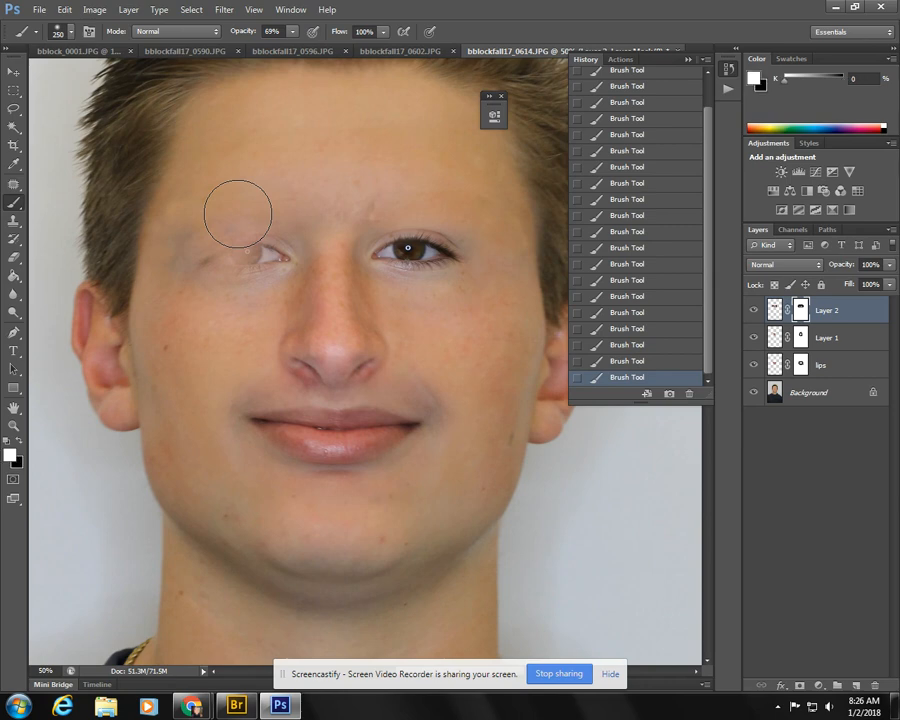
# - Paint white on the eyes layer mask to restore both eyes and the skin around them, then reduce the black brush to 150
pyautogui.click(19, 448)
pyautogui.moveTo(238, 277)
pyautogui.mouseDown()
pyautogui.moveTo(253, 269)
pyautogui.moveTo(223, 273)
pyautogui.moveTo(267, 267)
pyautogui.mouseUp()
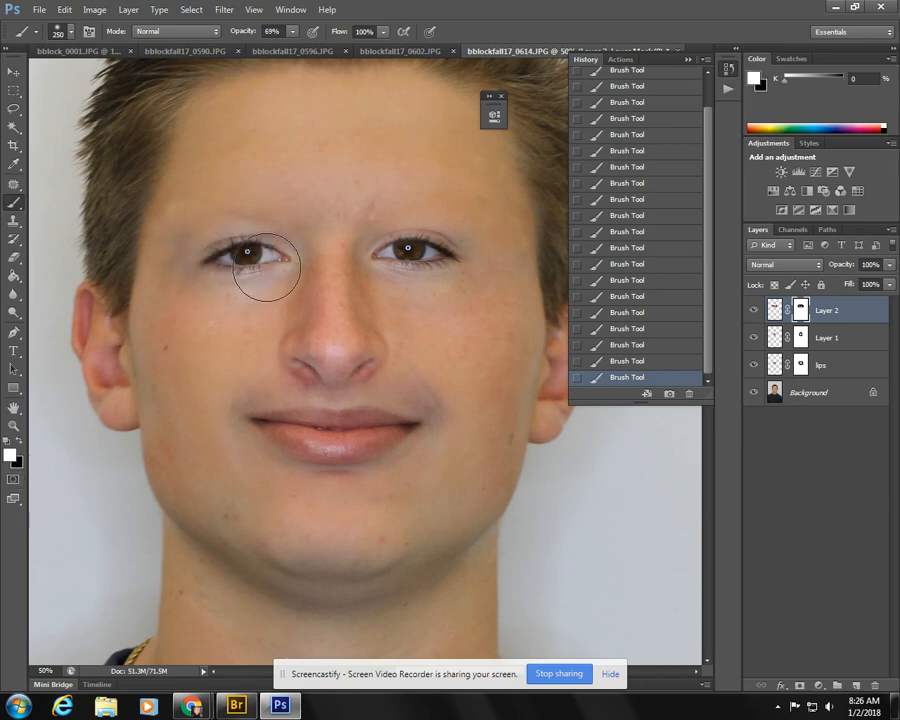
pyautogui.moveTo(366, 267); pyautogui.dragTo(441, 265)
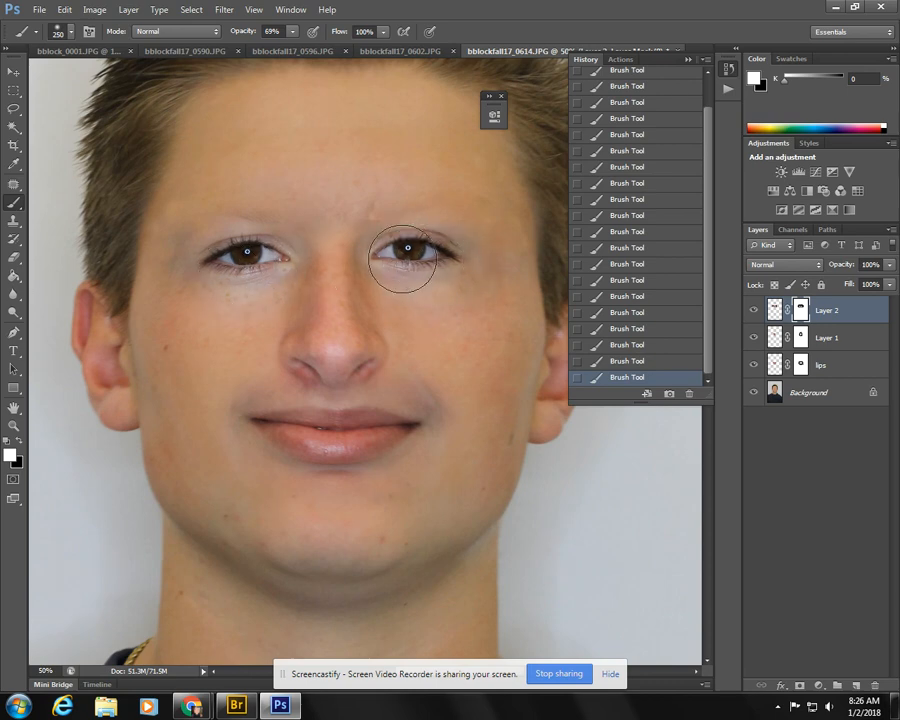
pyautogui.moveTo(410, 259)
pyautogui.mouseDown()
pyautogui.moveTo(443, 270)
pyautogui.moveTo(461, 289)
pyautogui.moveTo(375, 271)
pyautogui.moveTo(440, 297)
pyautogui.mouseUp()
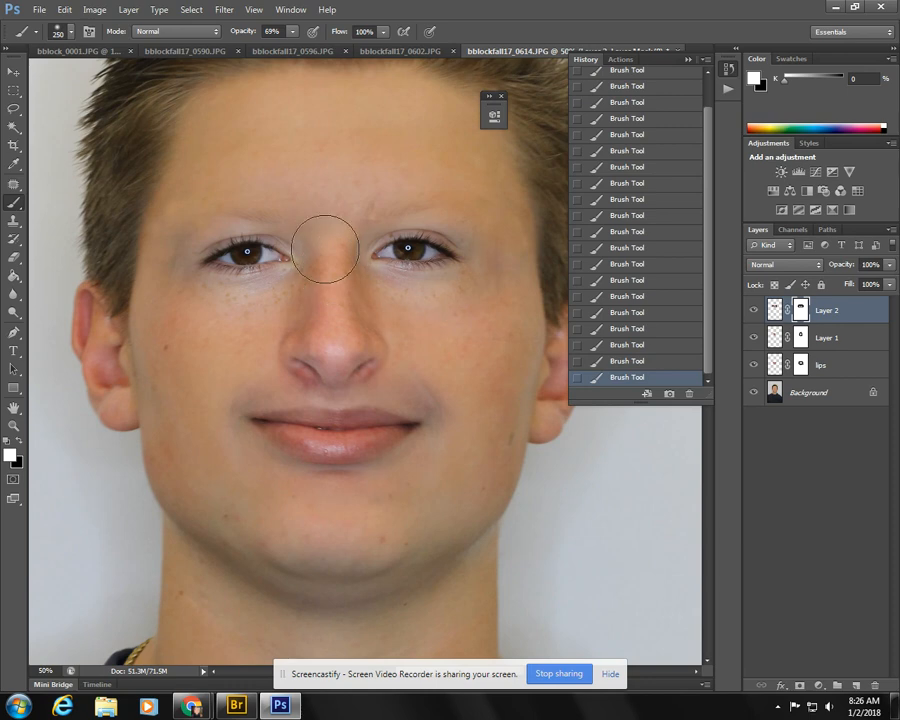
pyautogui.press('x')
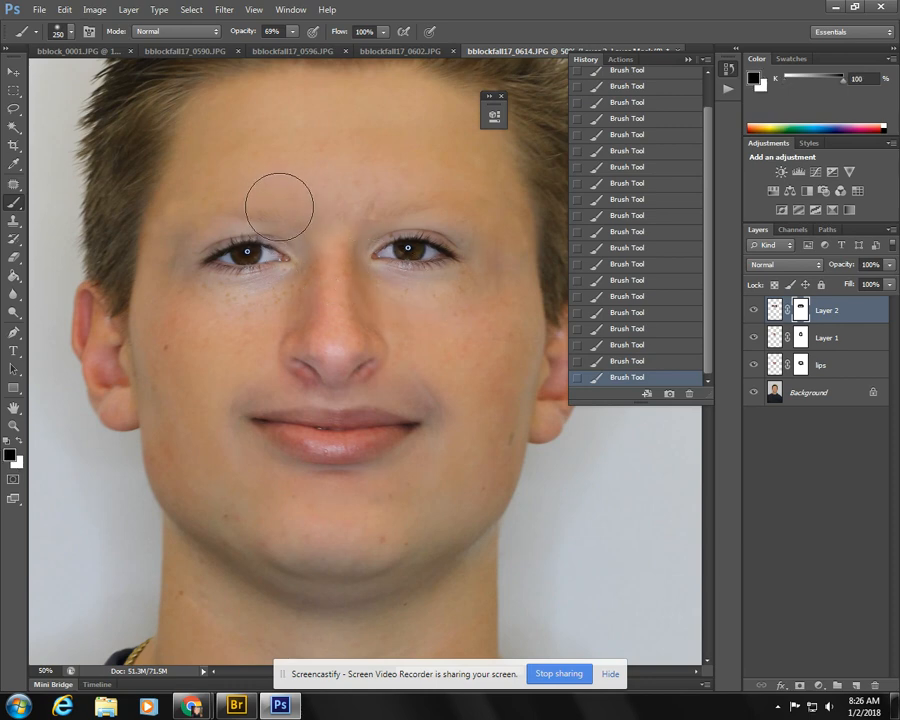
pyautogui.press('[')
pyautogui.press('[')
pyautogui.press('[')
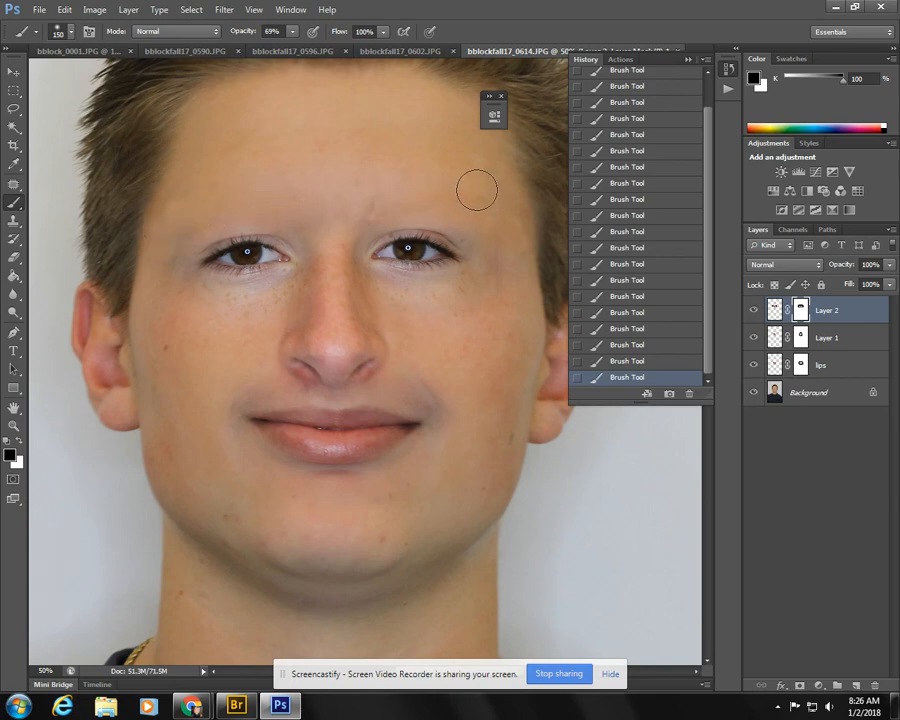
# - Copy a rectangular area with both eyebrows from bblock_0001.JPG and paste it into bblockfall17_0614.JPG
pyautogui.click(43, 51)
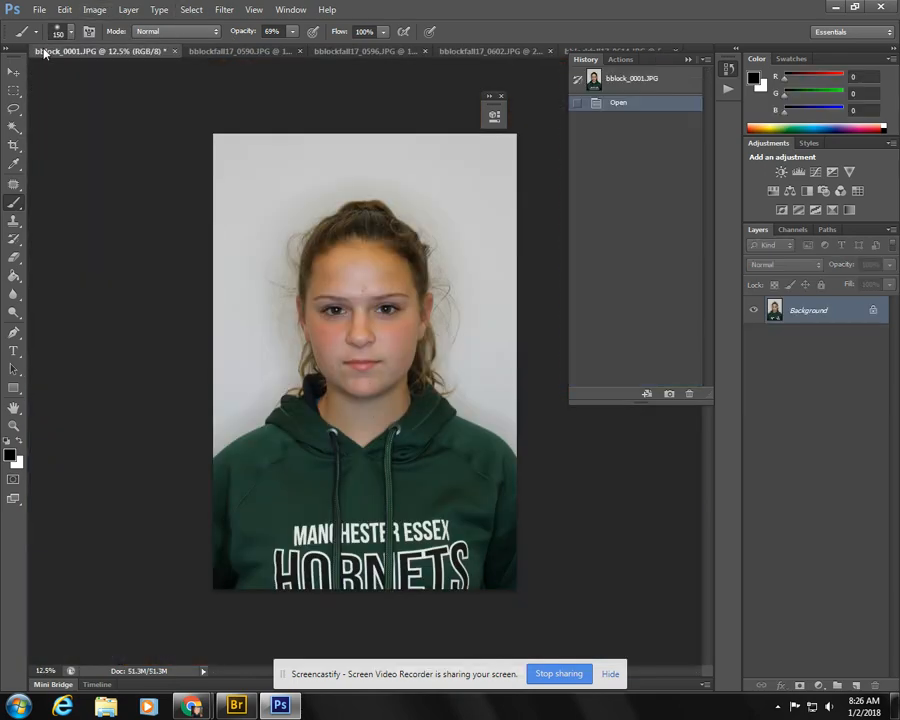
pyautogui.click(13, 90)
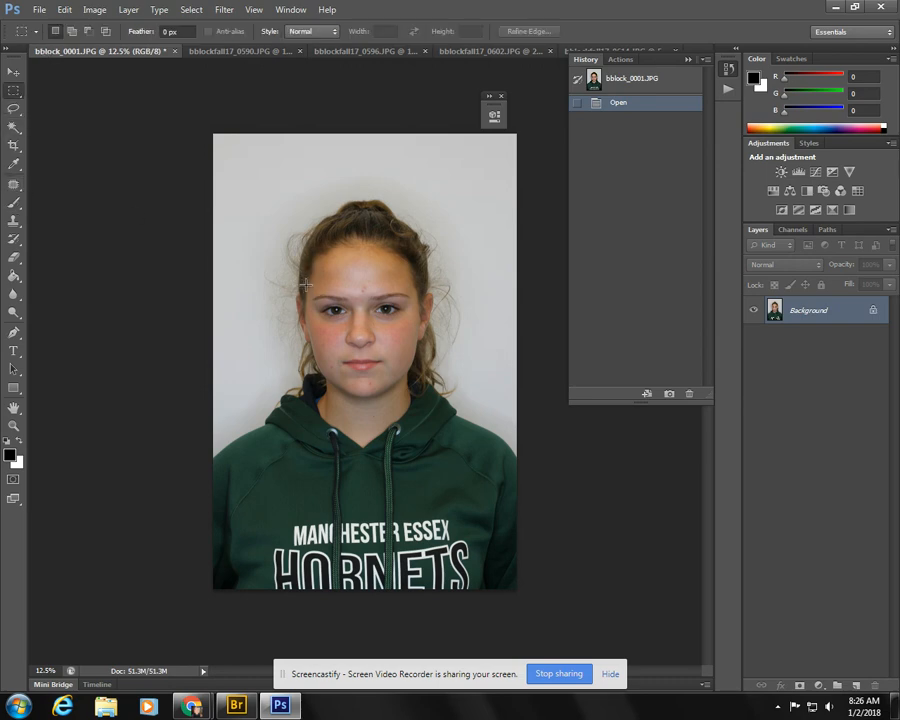
pyautogui.moveTo(305, 285); pyautogui.dragTo(430, 311)
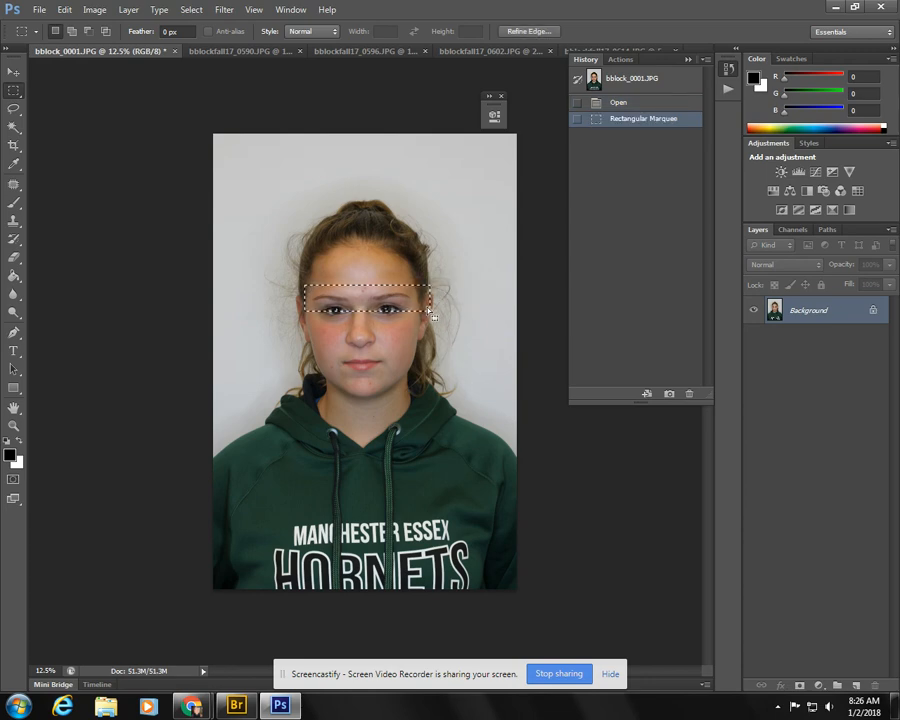
pyautogui.click(688, 59)
pyautogui.click(645, 52)
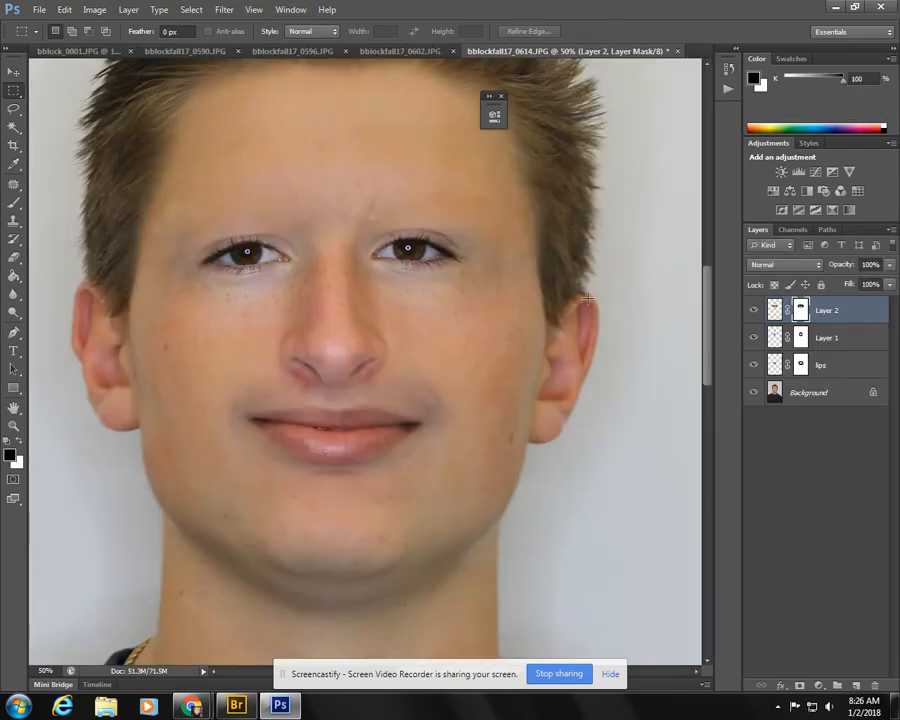
pyautogui.hotkey('ctrl', 'v')
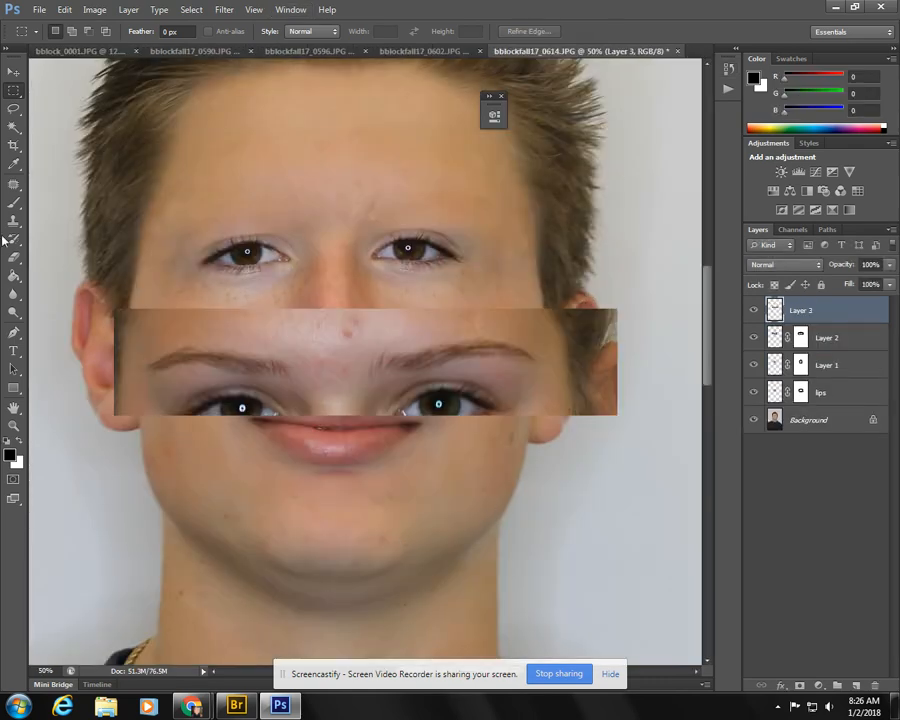
# - Move the pasted eyebrows above the eyes and scale them to about 83% by 94%
pyautogui.click(13, 71)
pyautogui.moveTo(345, 352); pyautogui.dragTo(340, 209)
pyautogui.hotkey('ctrl', 't')
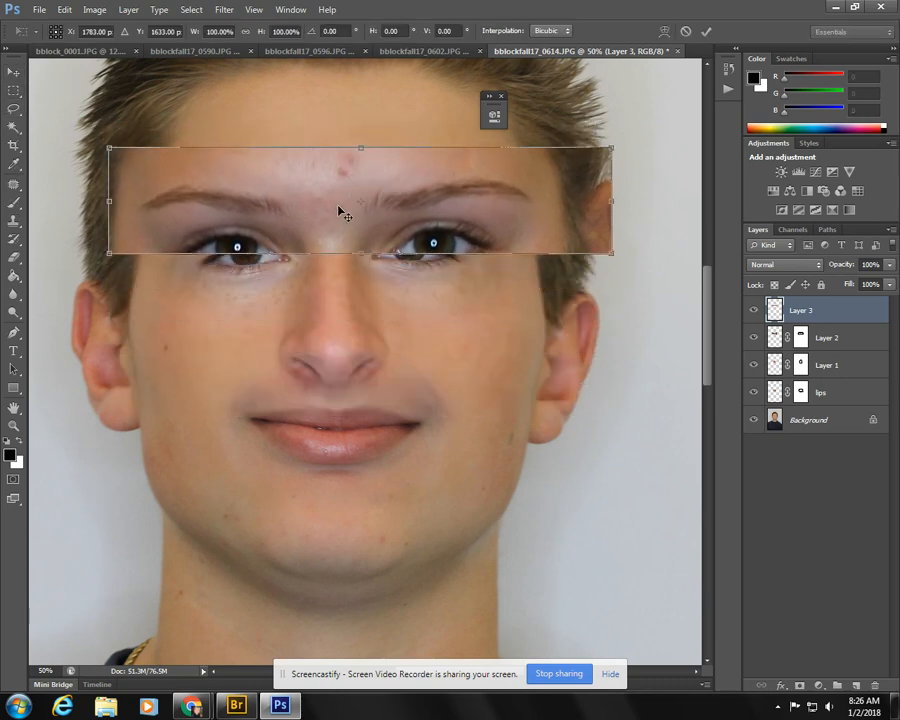
pyautogui.moveTo(612, 255); pyautogui.dragTo(548, 247)
pyautogui.moveTo(197, 241); pyautogui.dragTo(225, 249)
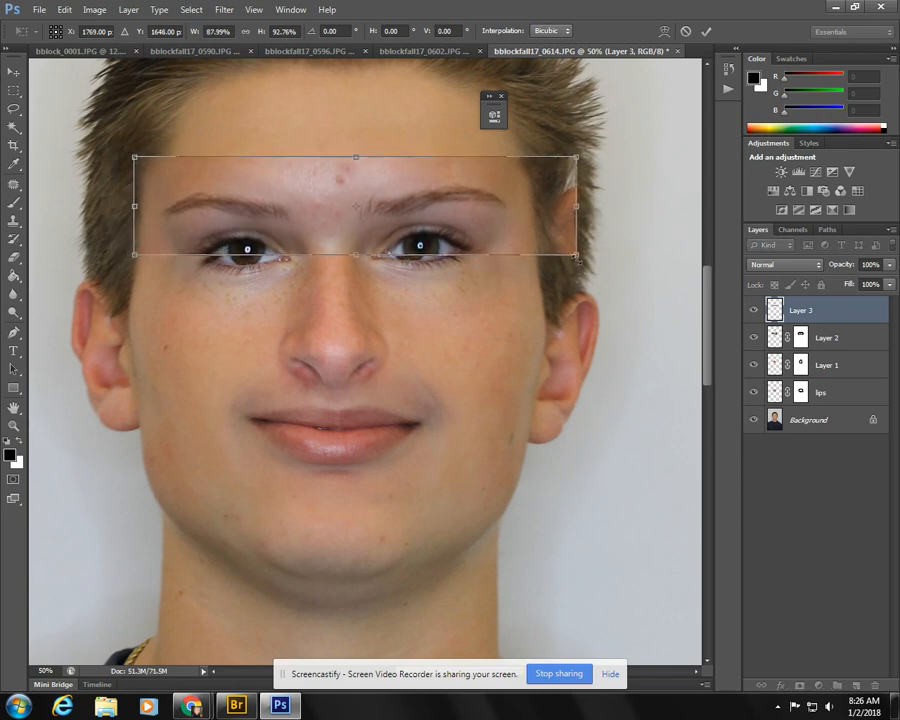
pyautogui.moveTo(576, 256); pyautogui.dragTo(550, 257)
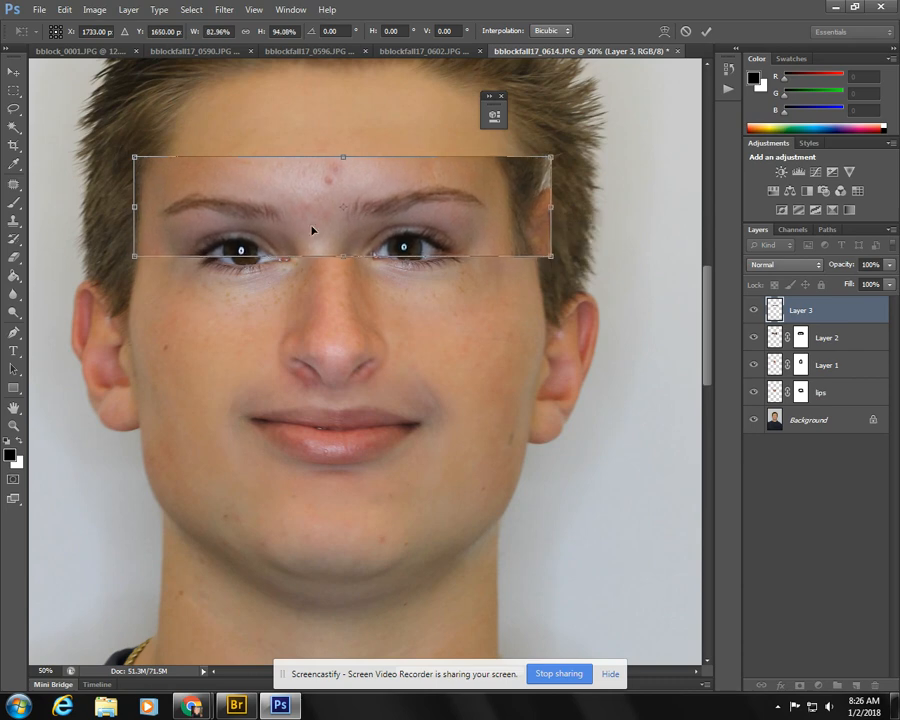
pyautogui.moveTo(312, 231)
pyautogui.mouseDown()
pyautogui.moveTo(335, 235)
pyautogui.moveTo(325, 231)
pyautogui.mouseUp()
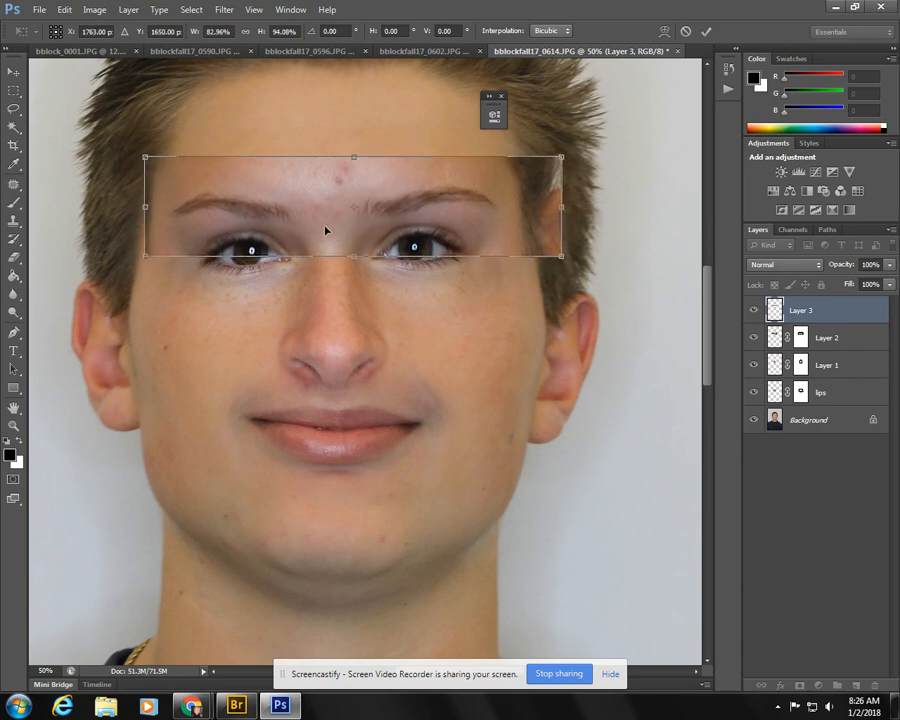
pyautogui.press('Return')
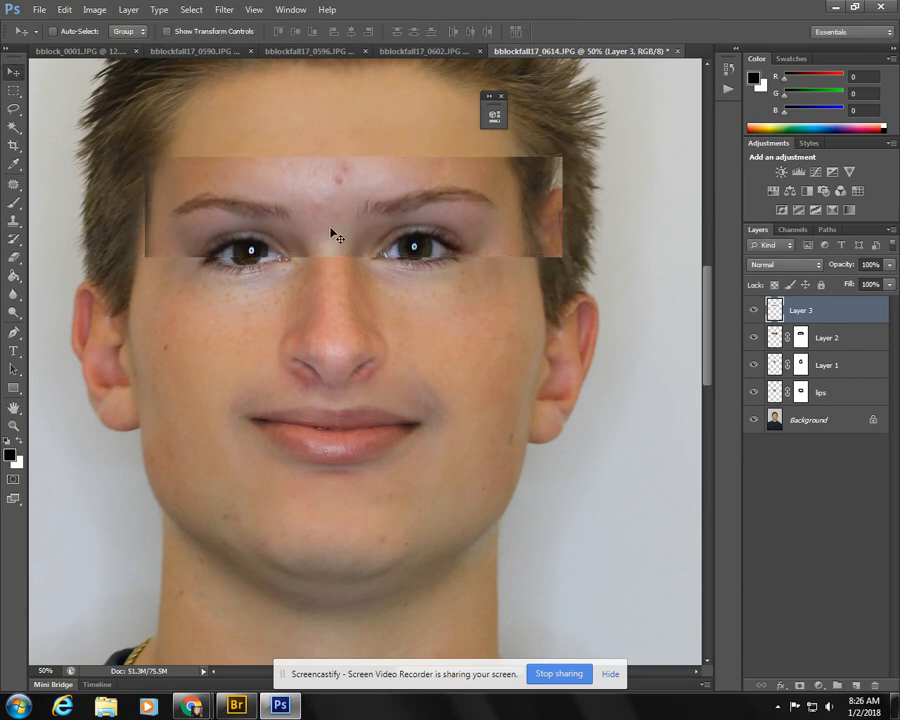
# - Add a layer mask to the eyebrow layer, paint black around the brows to blend the patch, and restore the brow ends with white
pyautogui.click(800, 686)
pyautogui.click(14, 202)
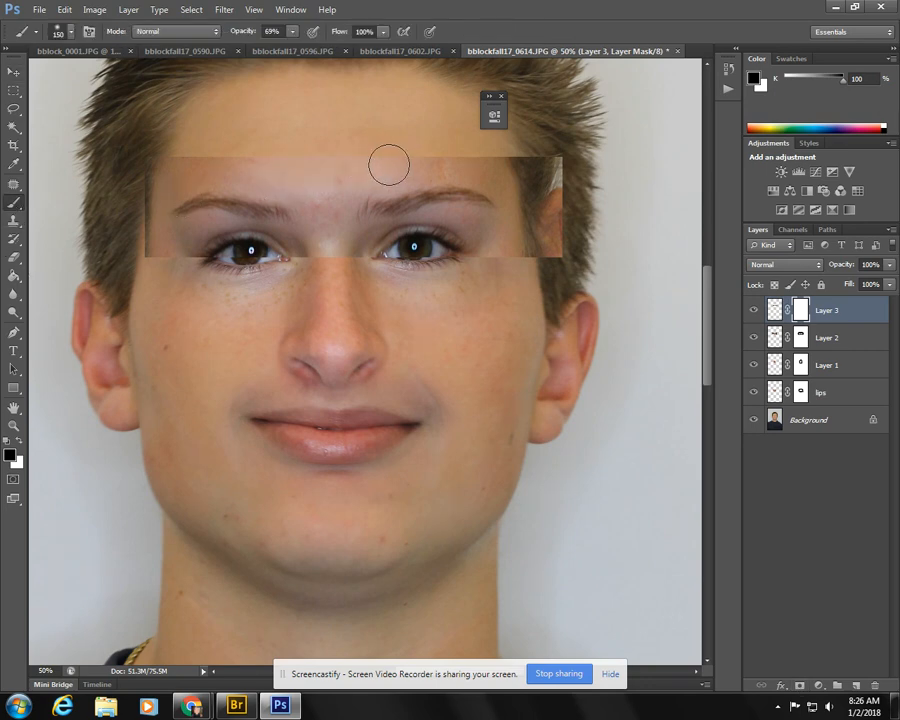
pyautogui.moveTo(370, 158)
pyautogui.mouseDown()
pyautogui.moveTo(260, 155)
pyautogui.moveTo(142, 182)
pyautogui.moveTo(222, 156)
pyautogui.moveTo(146, 232)
pyautogui.mouseUp()
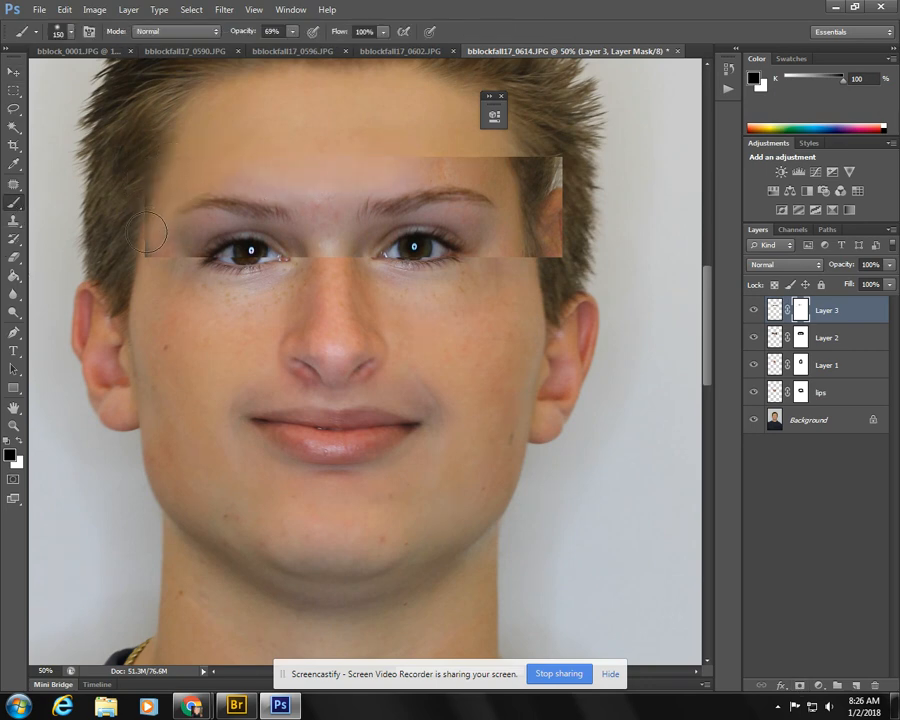
pyautogui.moveTo(216, 241)
pyautogui.mouseDown()
pyautogui.moveTo(284, 258)
pyautogui.moveTo(179, 270)
pyautogui.moveTo(231, 256)
pyautogui.moveTo(353, 264)
pyautogui.moveTo(475, 247)
pyautogui.moveTo(433, 245)
pyautogui.moveTo(318, 255)
pyautogui.moveTo(580, 249)
pyautogui.moveTo(499, 235)
pyautogui.moveTo(542, 138)
pyautogui.moveTo(556, 250)
pyautogui.moveTo(556, 180)
pyautogui.moveTo(383, 145)
pyautogui.mouseUp()
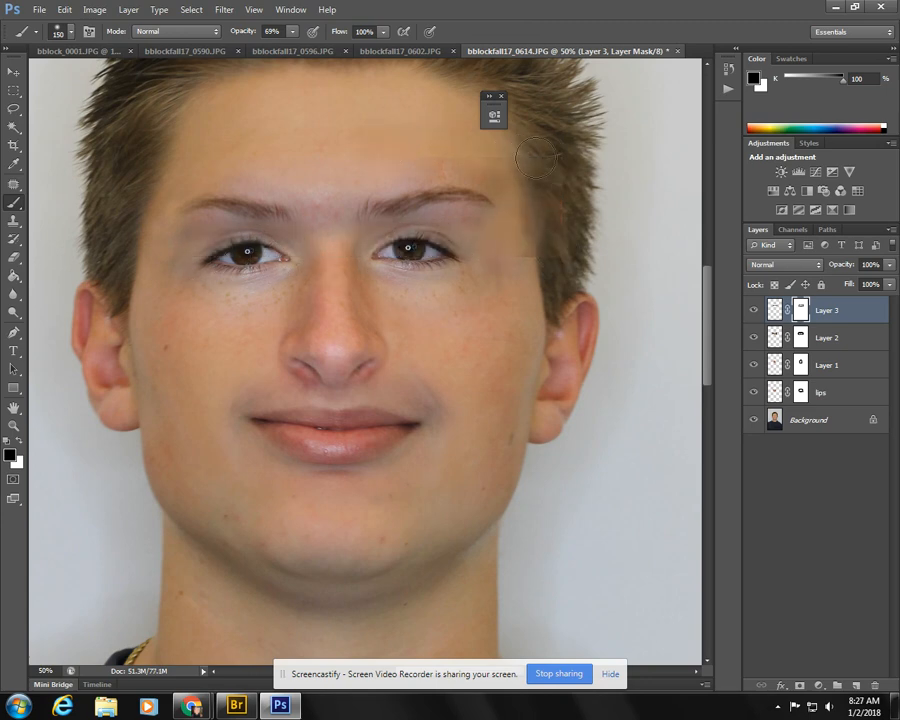
pyautogui.moveTo(536, 158)
pyautogui.mouseDown()
pyautogui.moveTo(381, 142)
pyautogui.moveTo(518, 147)
pyautogui.moveTo(615, 214)
pyautogui.moveTo(483, 258)
pyautogui.moveTo(522, 251)
pyautogui.mouseUp()
pyautogui.click(325, 223)
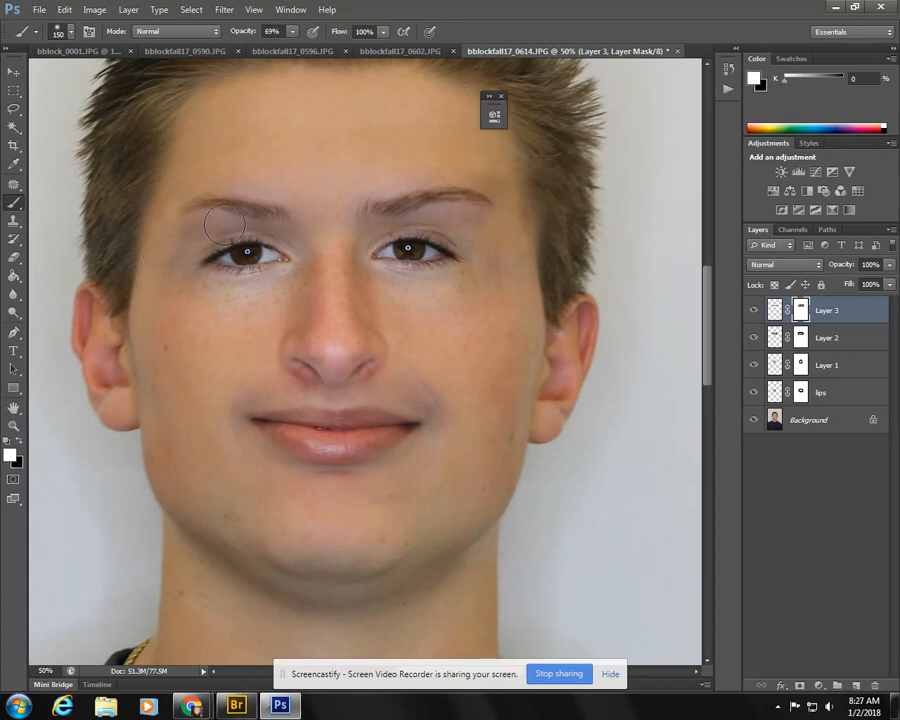
pyautogui.press('x')
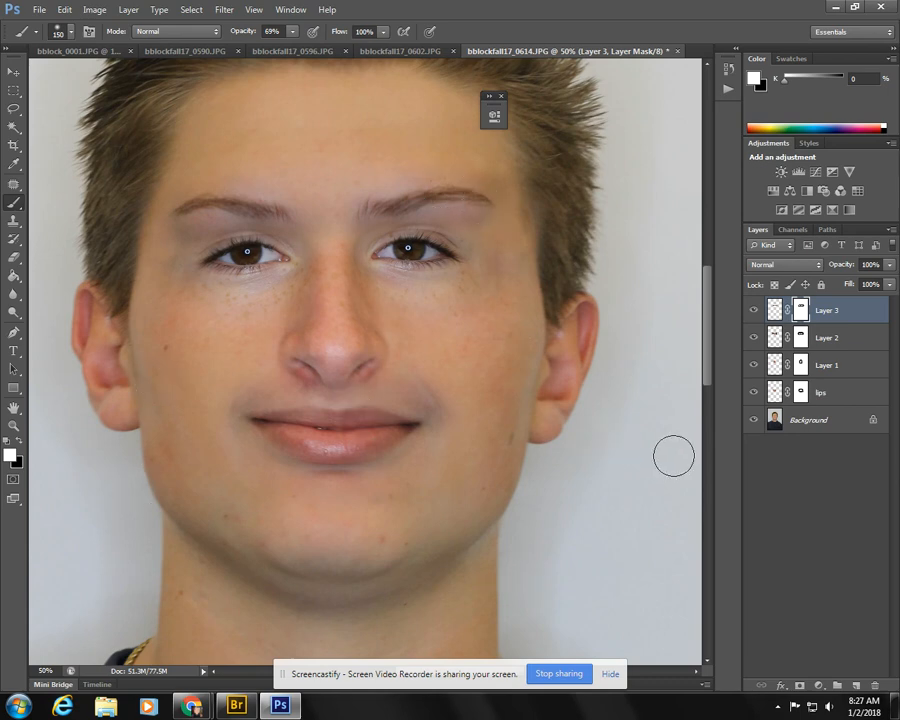
# - Shrink the nose on Layer 1 slightly and shift it to line up between the eyes and lips
pyautogui.click(840, 365)
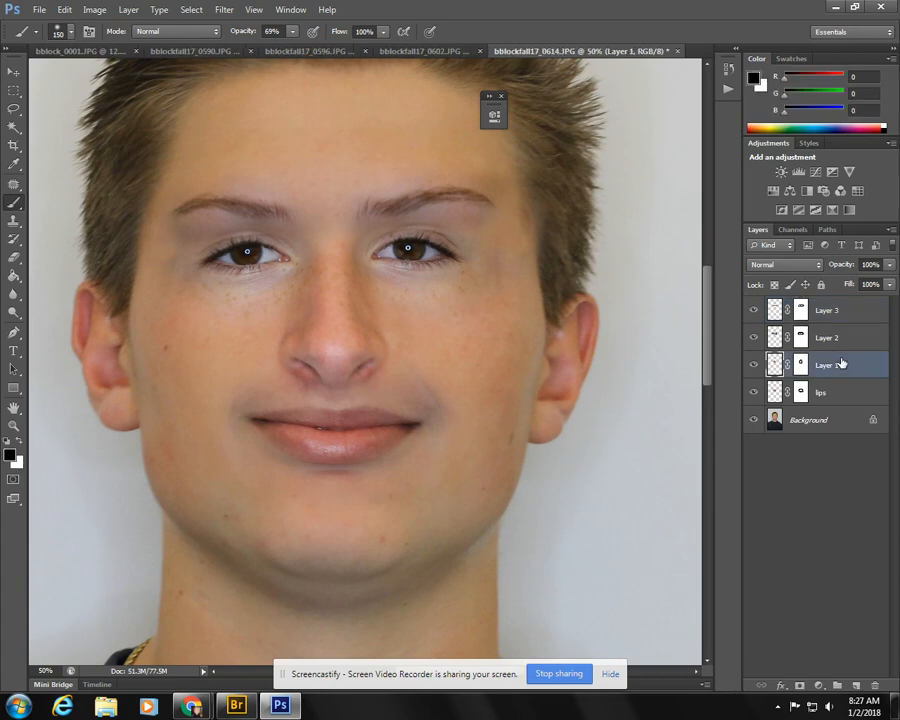
pyautogui.hotkey('ctrl', 't')
pyautogui.moveTo(424, 213); pyautogui.dragTo(412, 217)
pyautogui.moveTo(333, 348); pyautogui.dragTo(335, 348)
pyautogui.press('Return')
pyautogui.press('b')
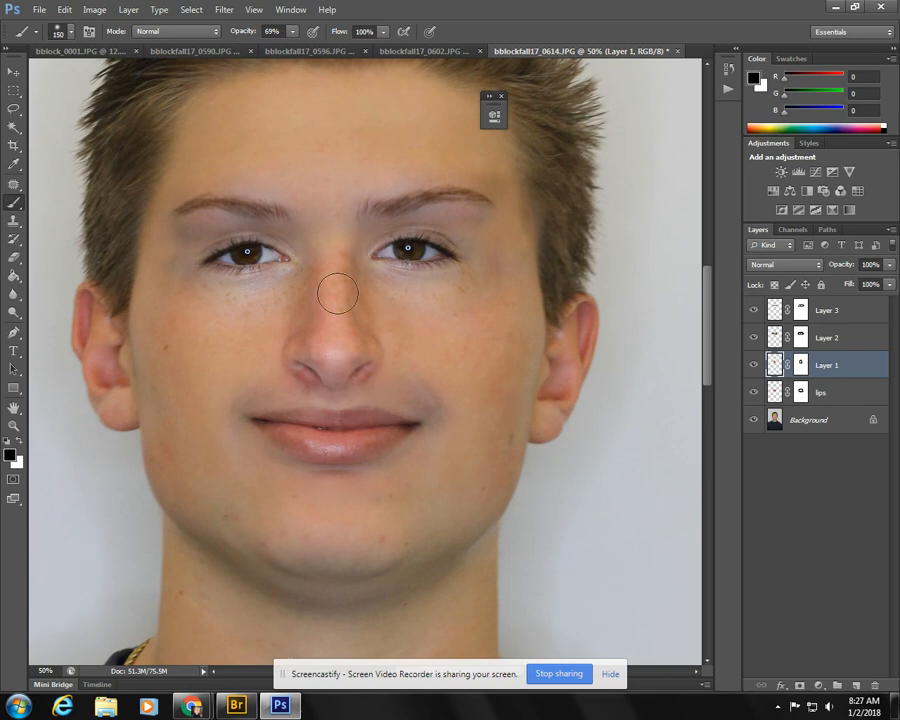
# - Rename the eyebrow layer, Layer 3, as brows
pyautogui.scroll(1, 305, 540)
pyautogui.scroll(1, 305, 540)
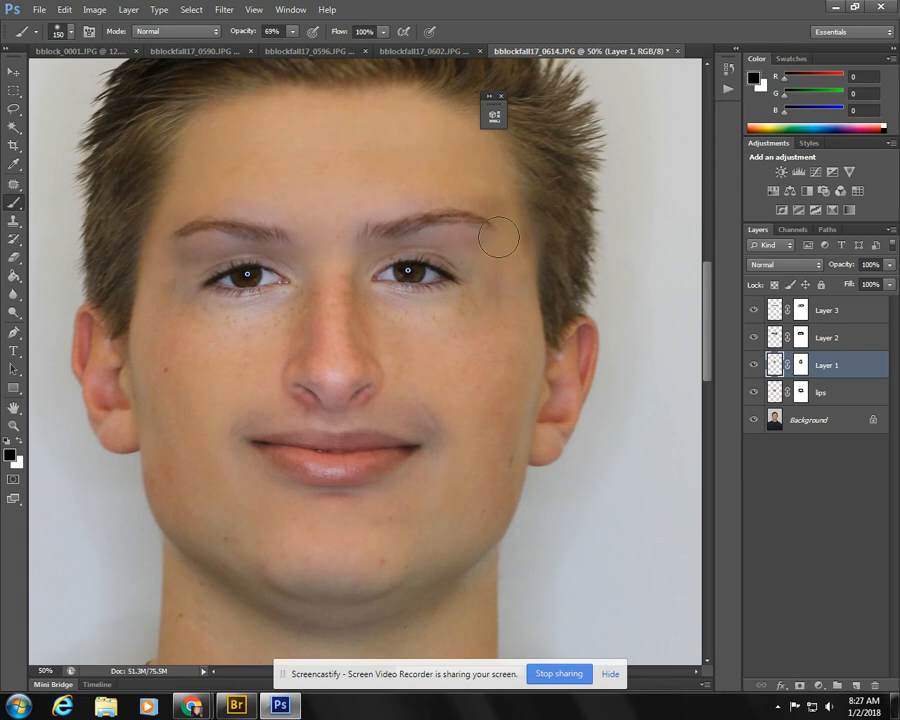
pyautogui.doubleClick(828, 312)
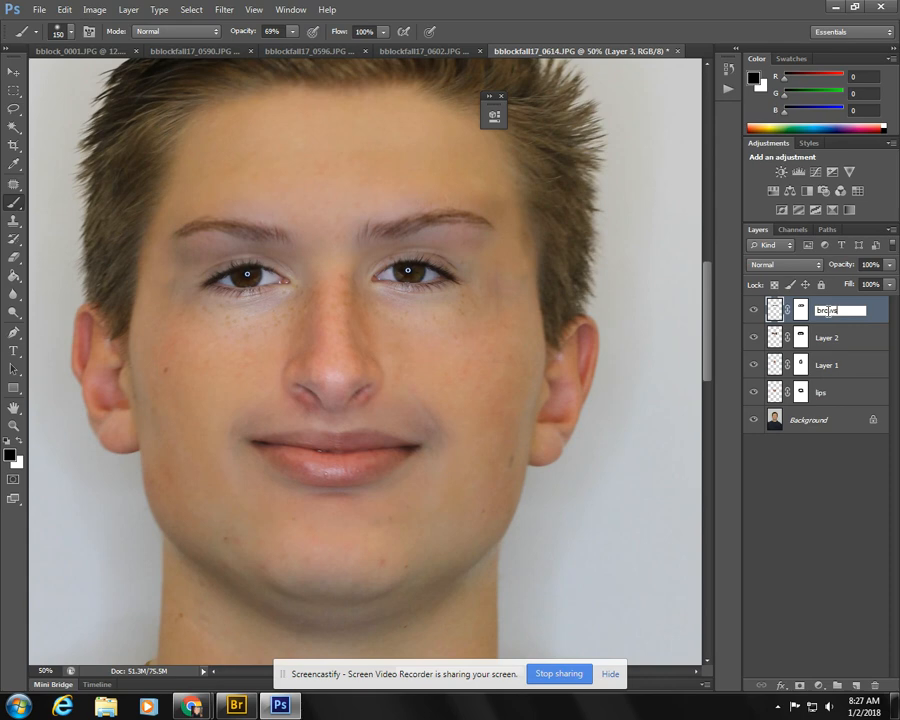
pyautogui.write('brows')
pyautogui.press('Return')
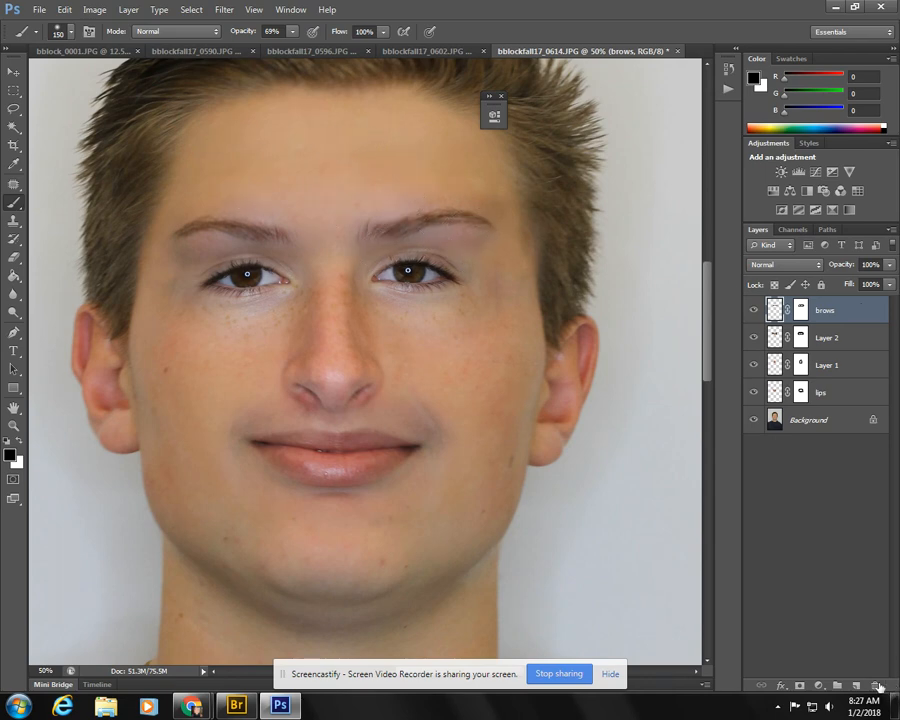
# - Add a Color Balance adjustment layer above the brows layer and clip it to brows with a clipping mask
pyautogui.click(820, 687)
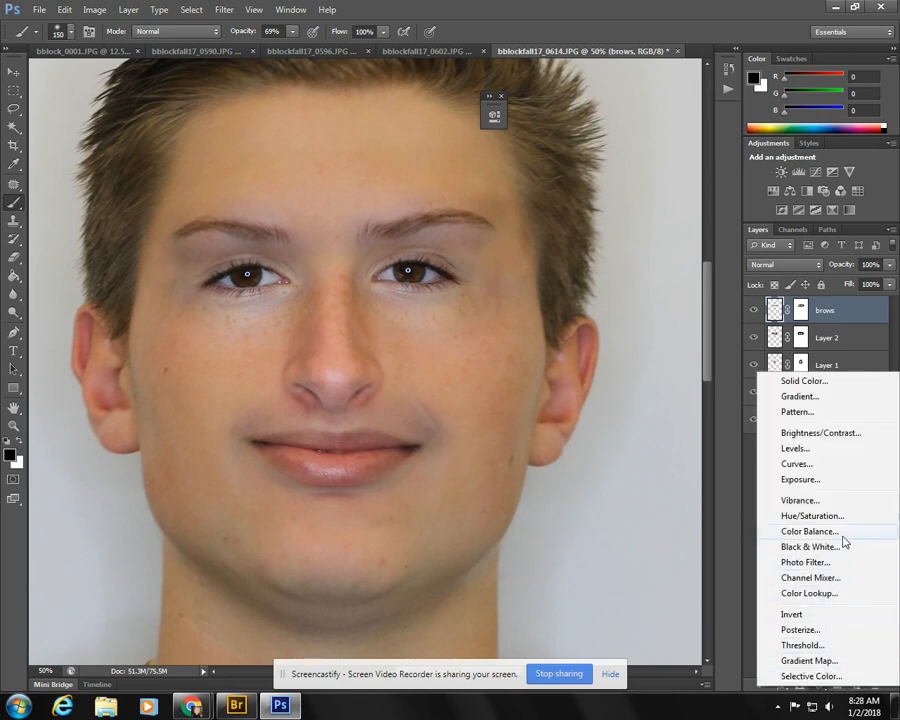
pyautogui.click(810, 531)
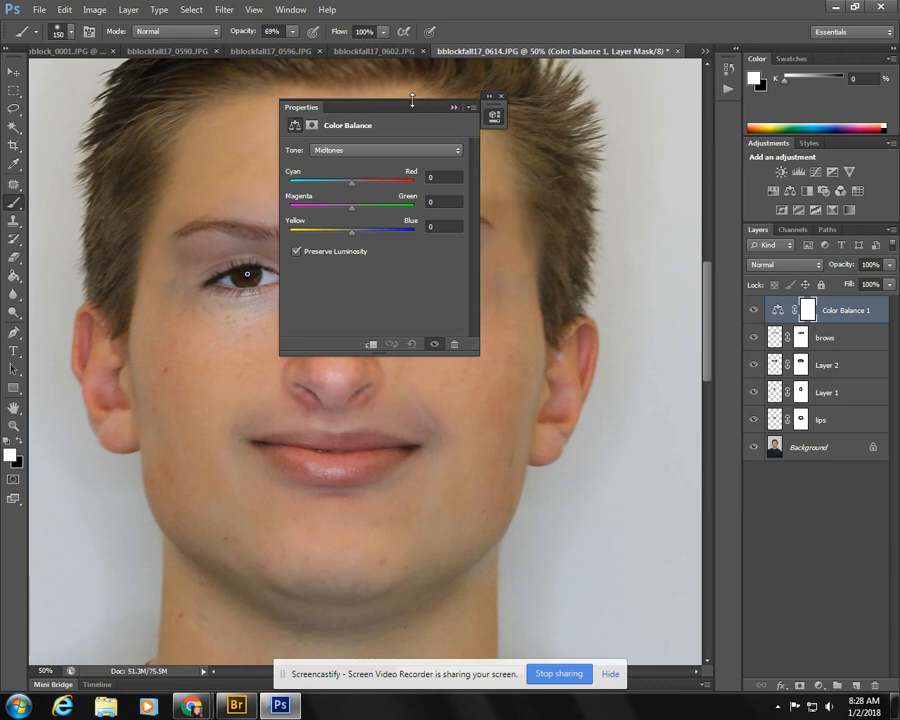
pyautogui.moveTo(412, 100); pyautogui.dragTo(654, 75)
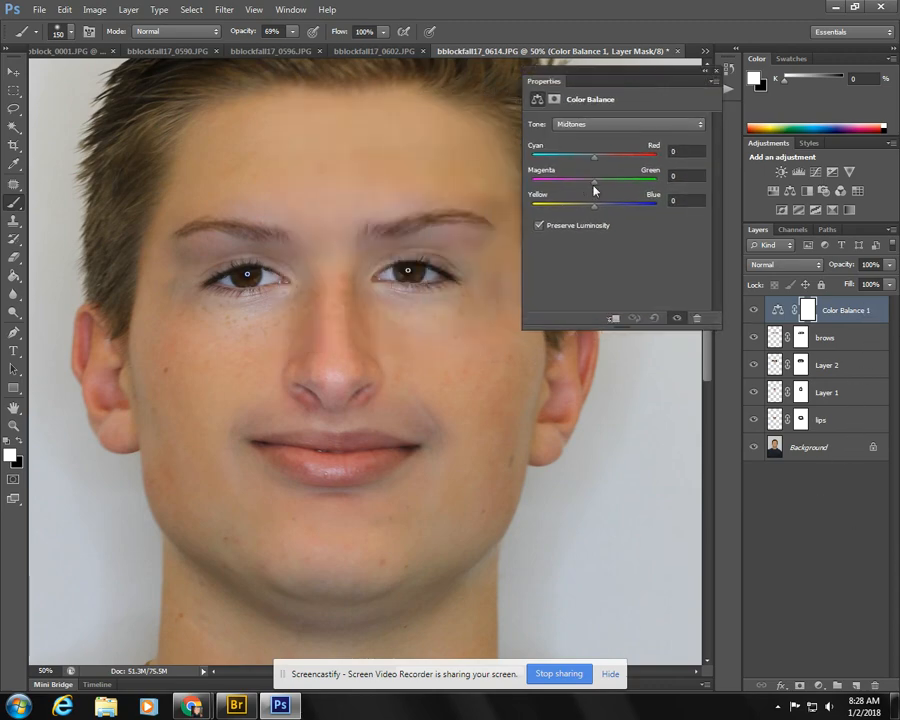
pyautogui.moveTo(595, 187)
pyautogui.mouseDown()
pyautogui.moveTo(505, 178)
pyautogui.moveTo(713, 190)
pyautogui.moveTo(595, 195)
pyautogui.mouseUp()
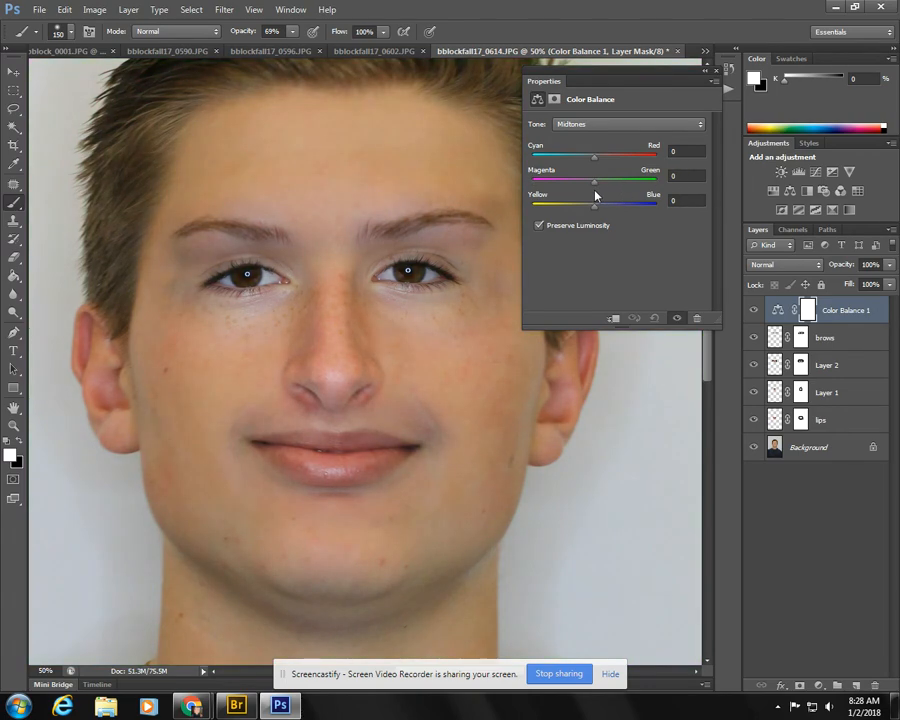
pyautogui.rightClick(845, 312)
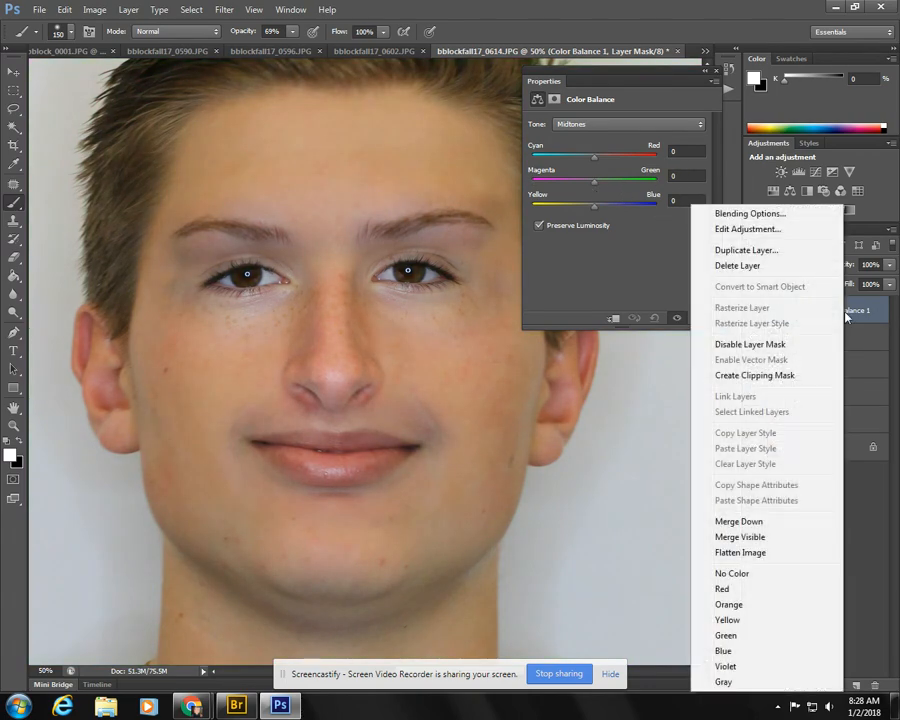
pyautogui.click(755, 375)
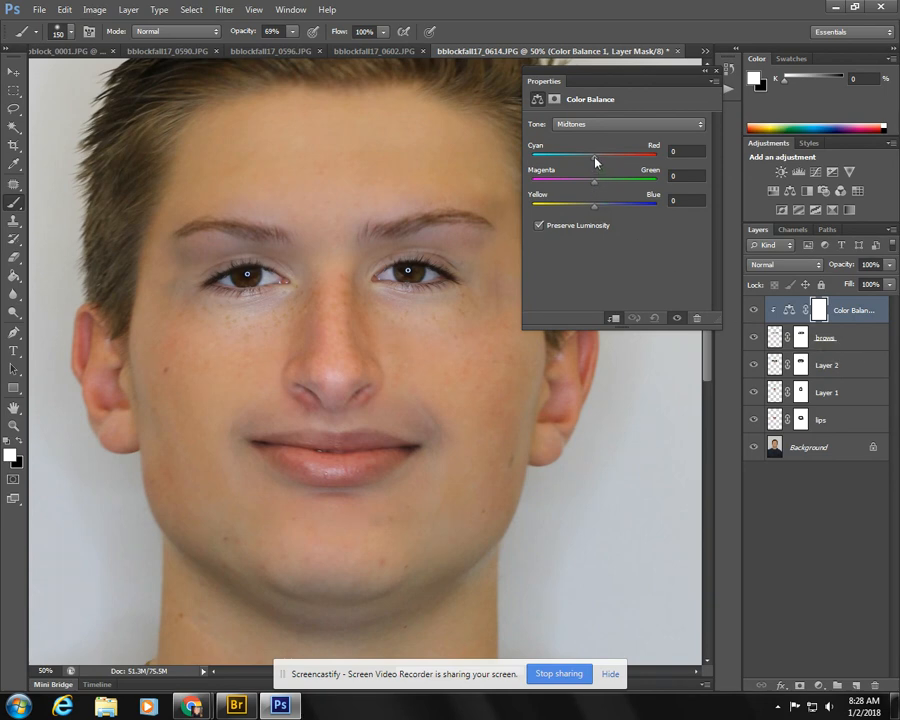
# - Set the brows' midtone color balance to Cyan-Red -10 and Yellow-Blue -13, and compare the brows with and without the adjustment
pyautogui.moveTo(595, 158); pyautogui.dragTo(588, 160)
pyautogui.click(755, 312)
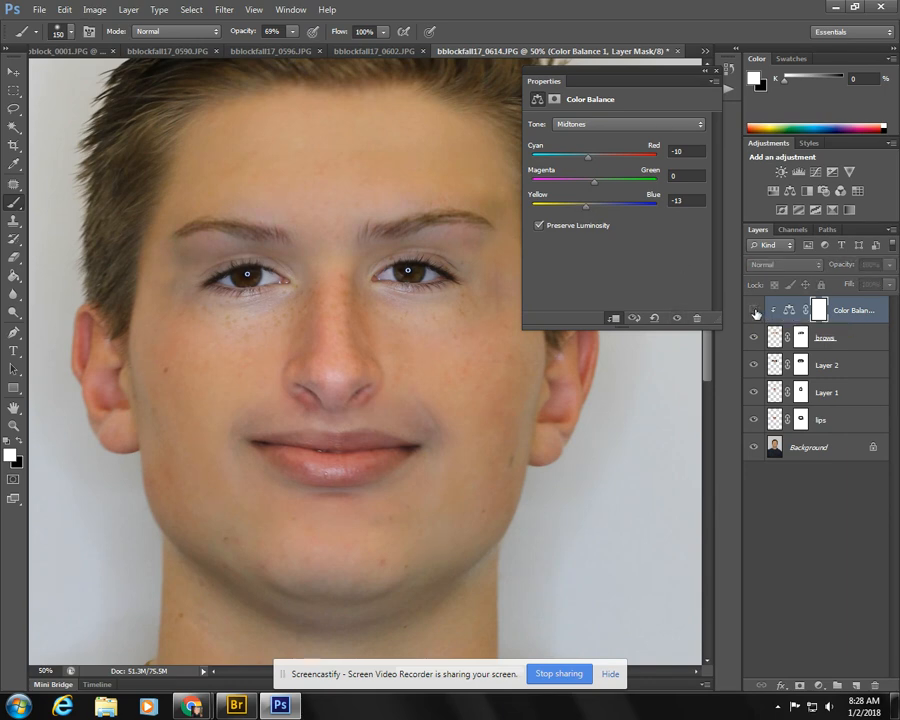
pyautogui.click(755, 312)
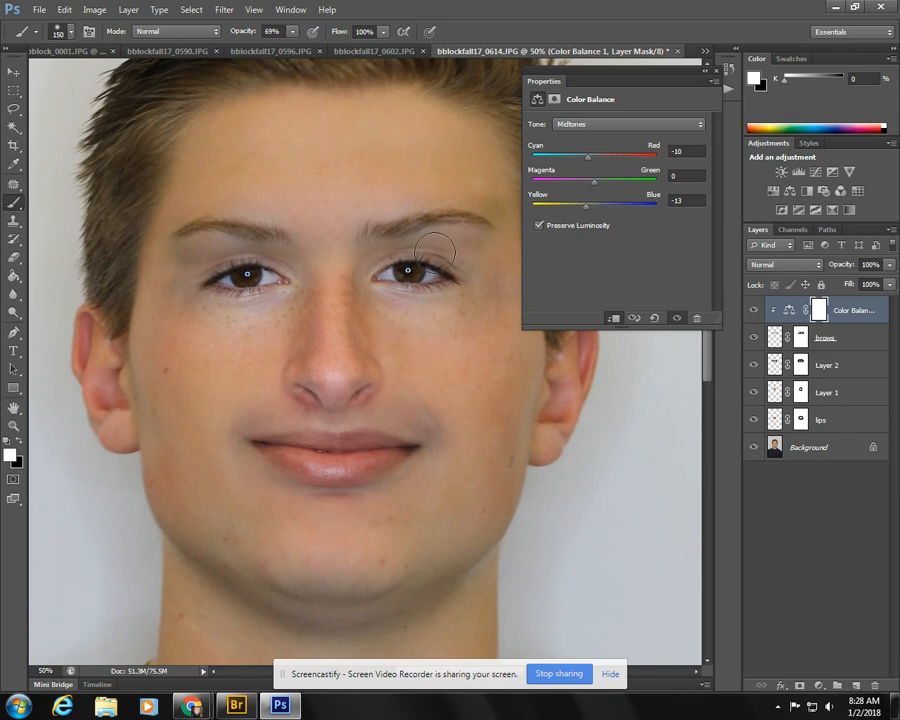